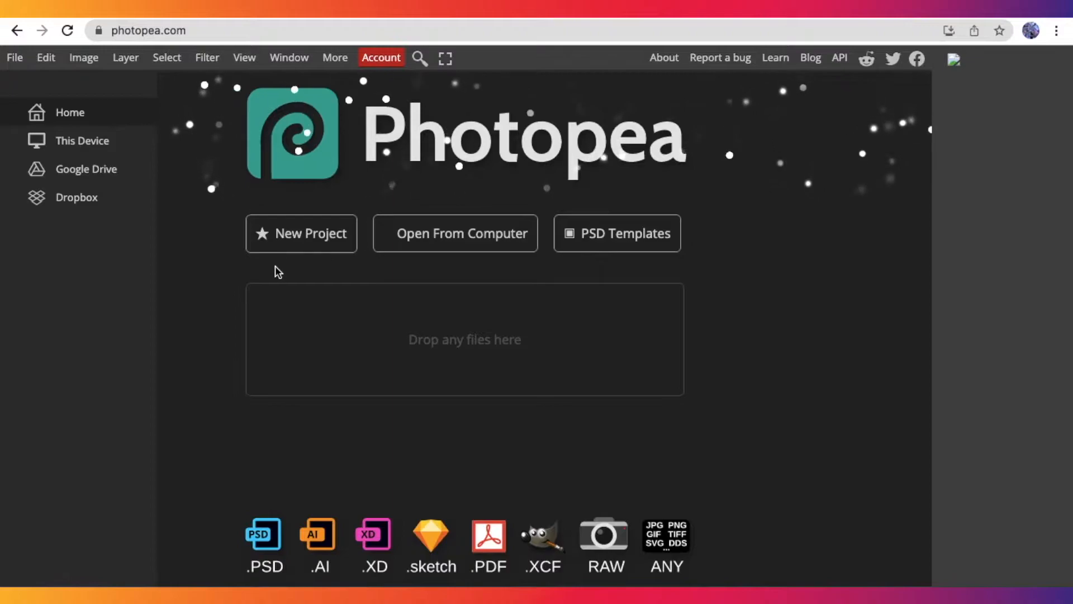
# - Look at the This Device, Google Drive and Dropbox file sources, and return to the home page
pyautogui.click(85, 142)
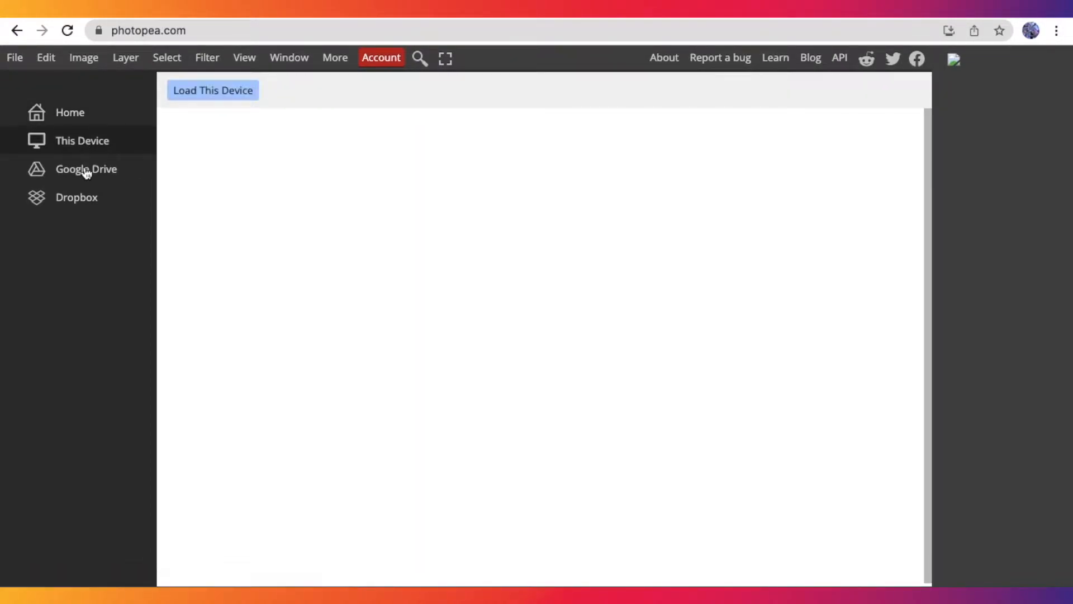
pyautogui.click(86, 172)
pyautogui.click(86, 206)
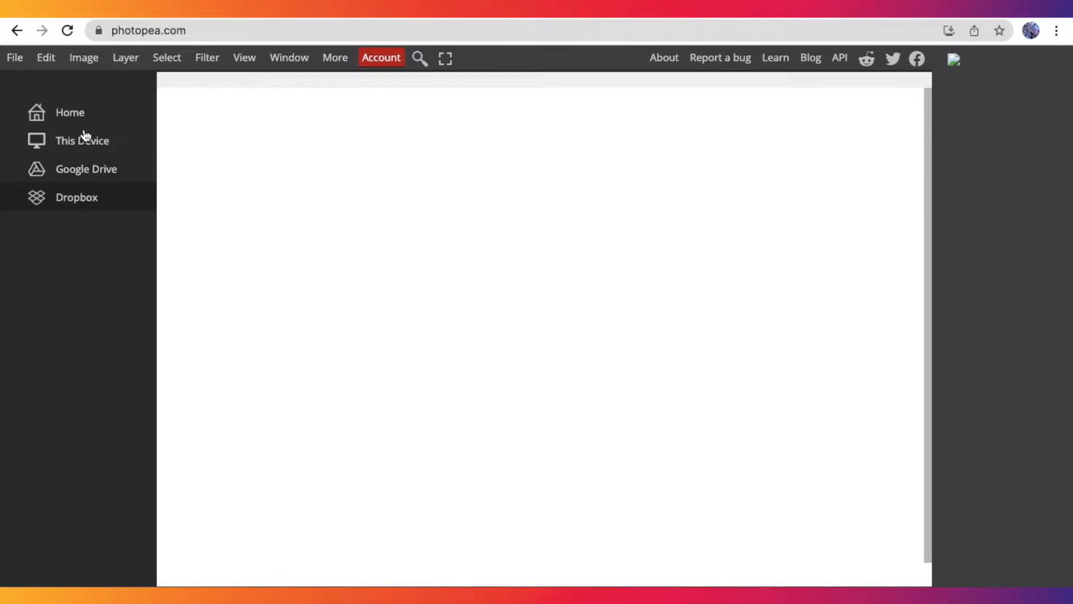
pyautogui.click(90, 111)
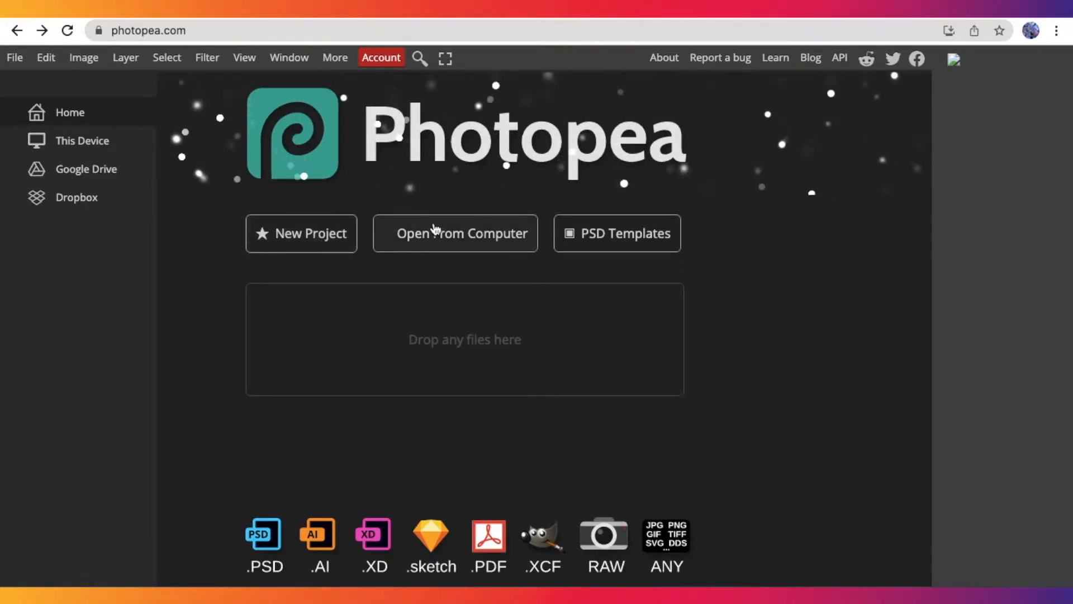
# - Start setting up a new project and review its name, size, unit, DPI and background options
pyautogui.click(329, 246)
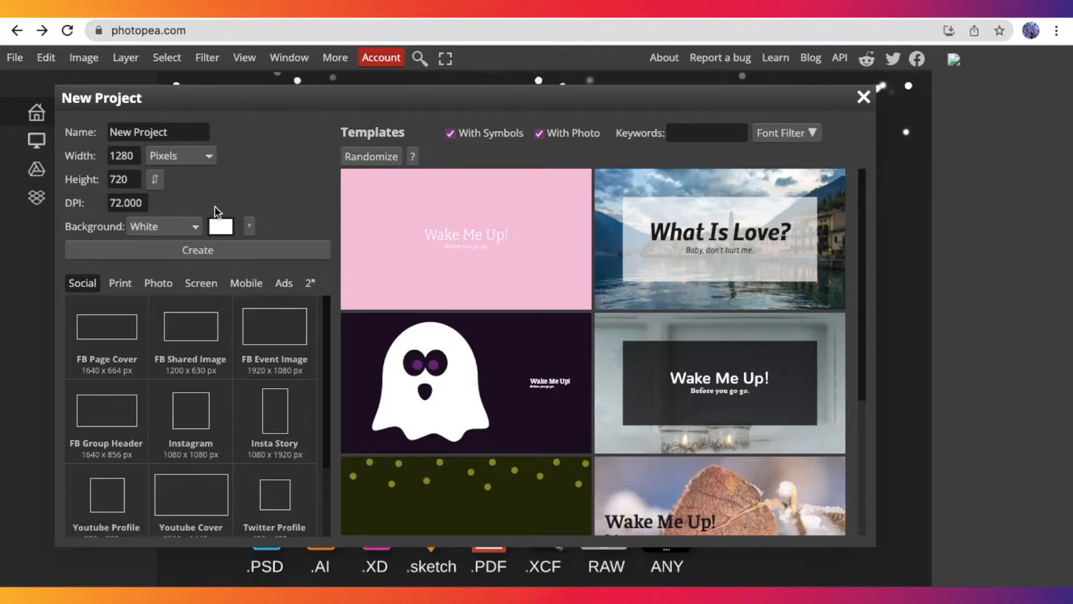
pyautogui.scroll(-2, 183, 401)
pyautogui.scroll(2, 183, 401)
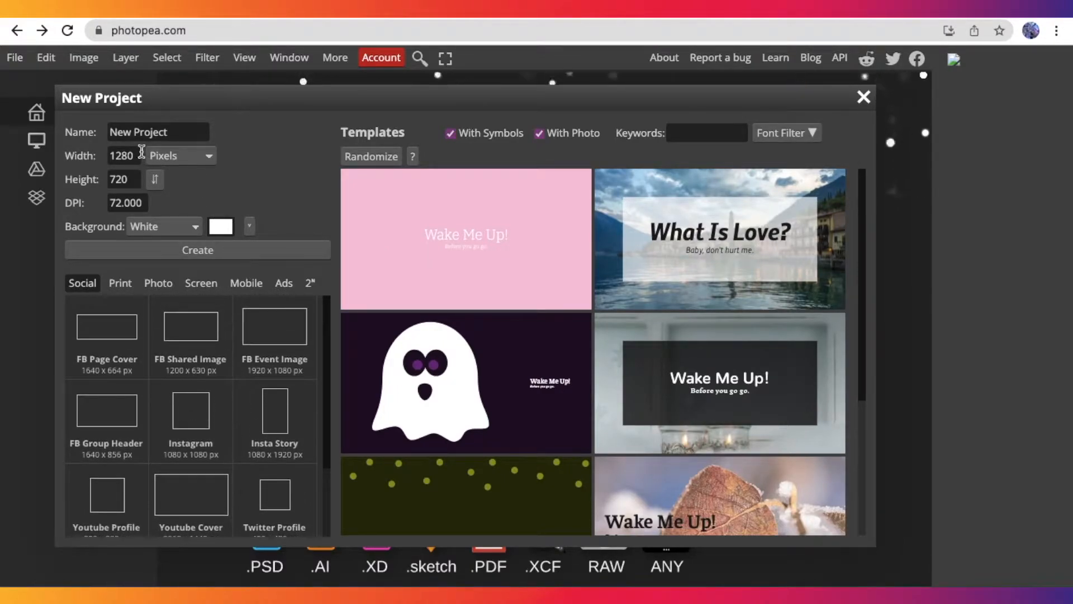
pyautogui.click(149, 127)
pyautogui.click(124, 154)
pyautogui.click(186, 155)
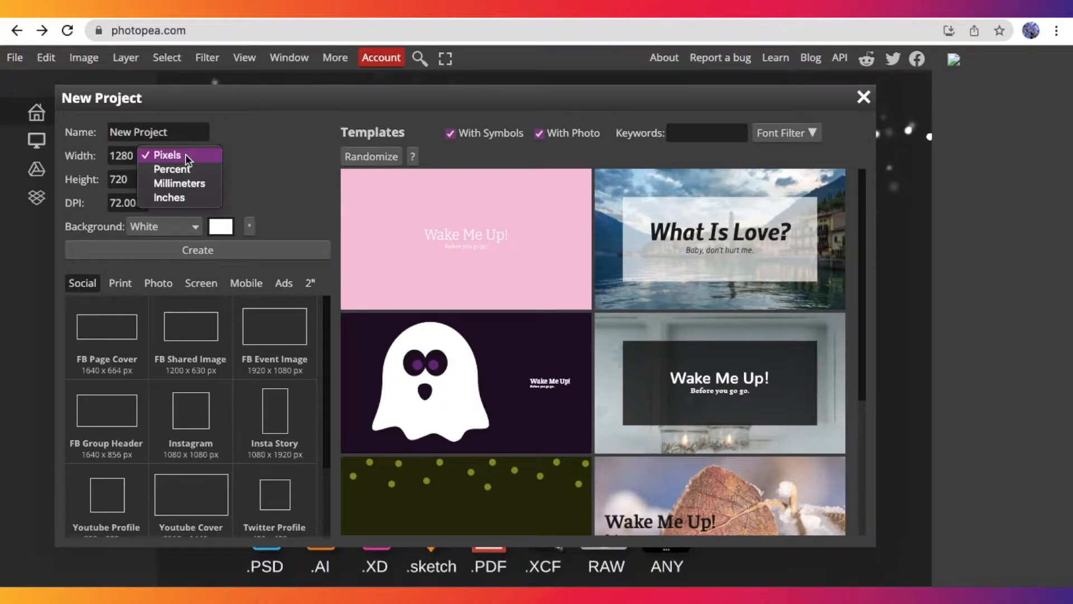
pyautogui.click(201, 155)
pyautogui.click(117, 179)
pyautogui.click(137, 204)
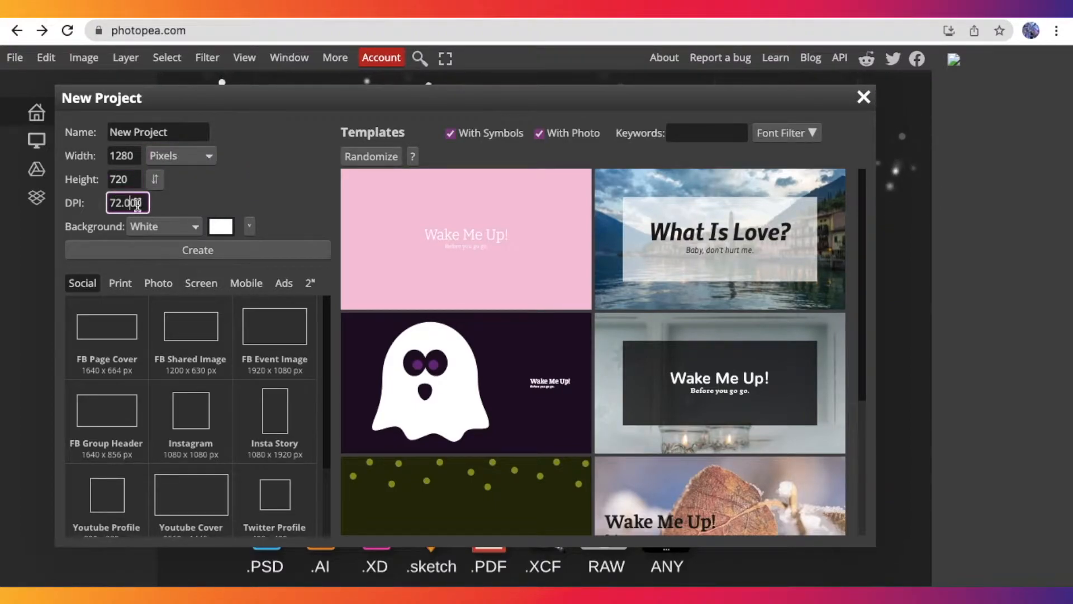
pyautogui.click(182, 223)
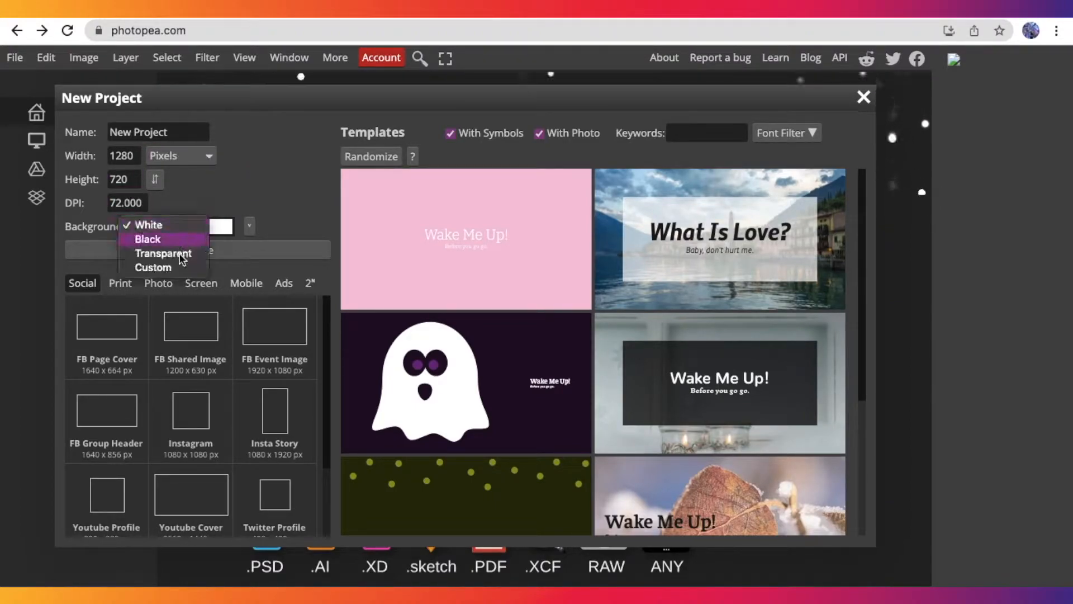
pyautogui.click(210, 203)
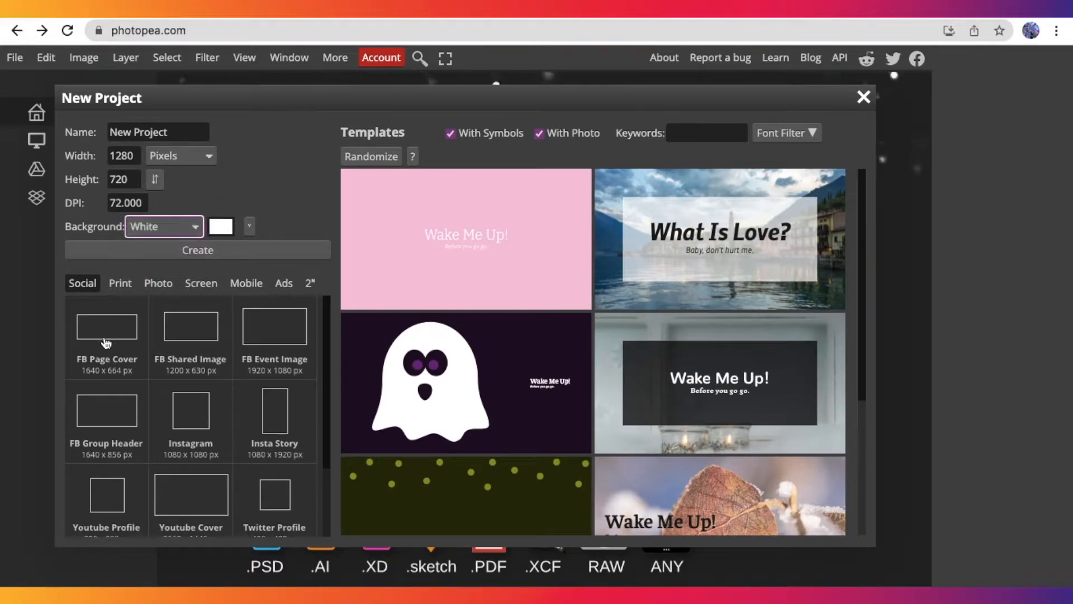
# - Examine the canvas size presets for social, print, photo, screen, mobile, ads and power-of-two formats, ending on the social ones
pyautogui.scroll(-2, 139, 337)
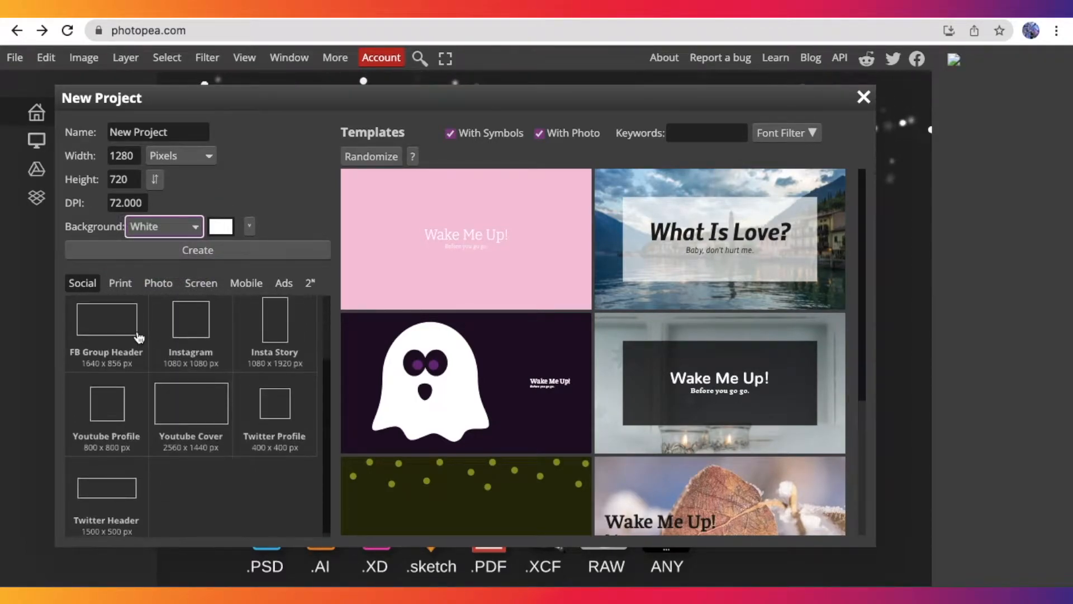
pyautogui.scroll(2, 153, 400)
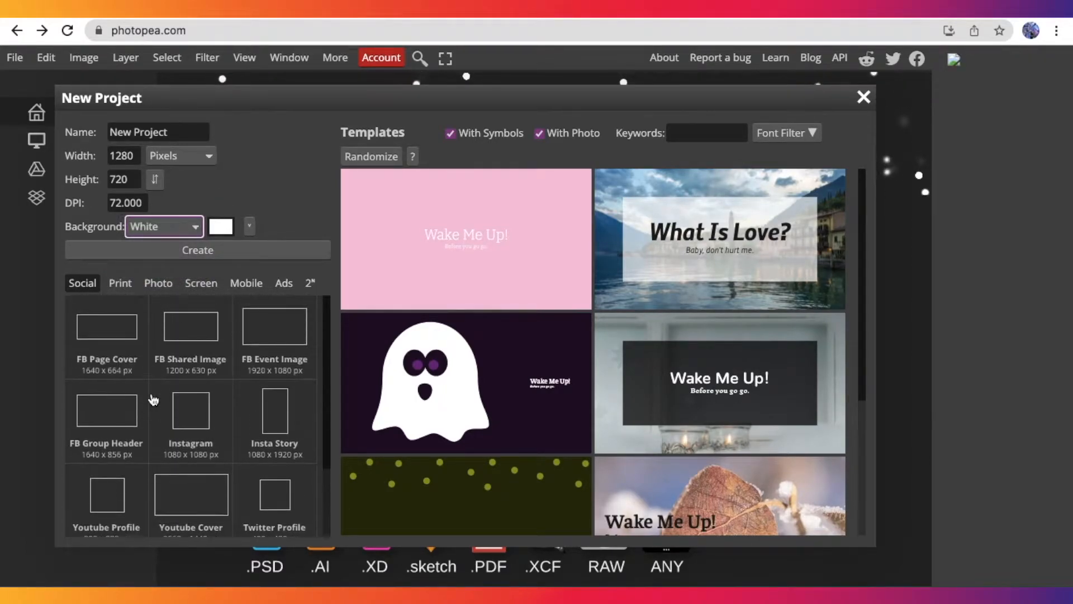
pyautogui.click(123, 284)
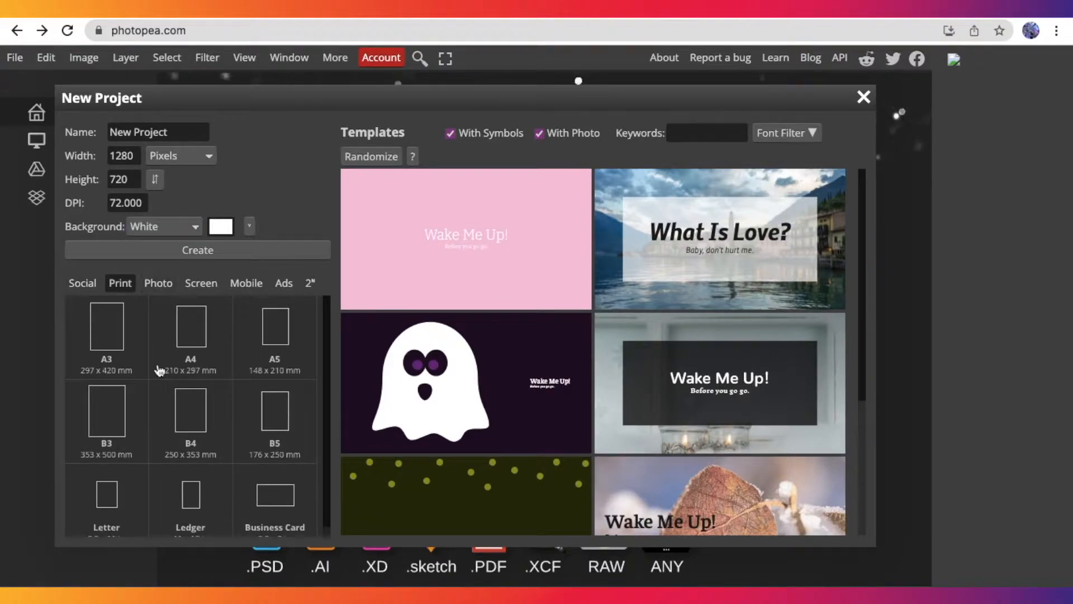
pyautogui.click(158, 283)
pyautogui.click(202, 283)
pyautogui.scroll(1, 208, 380)
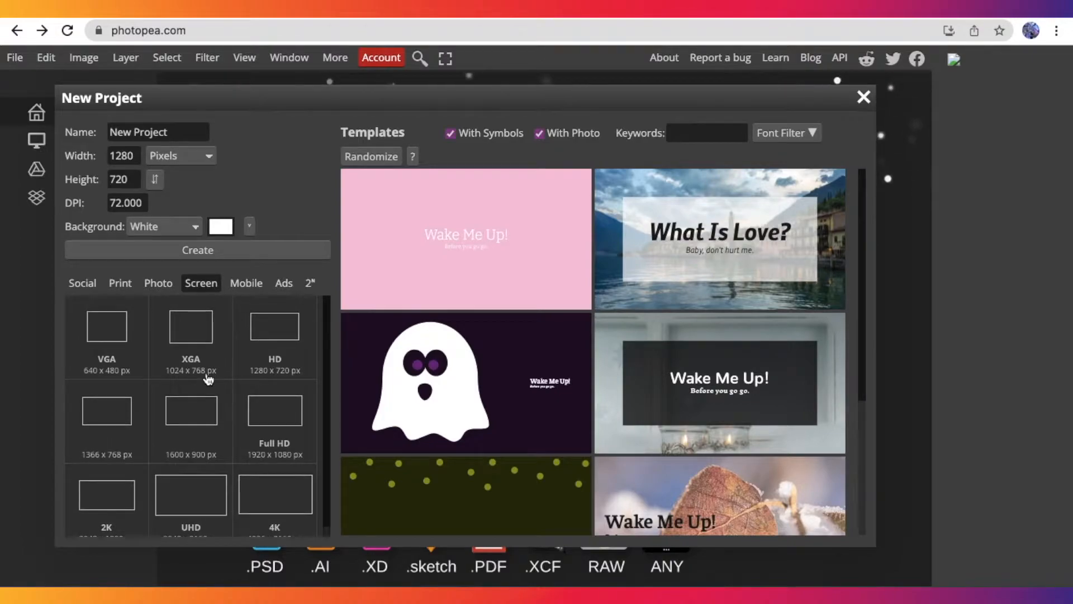
pyautogui.click(252, 284)
pyautogui.scroll(-4, 280, 448)
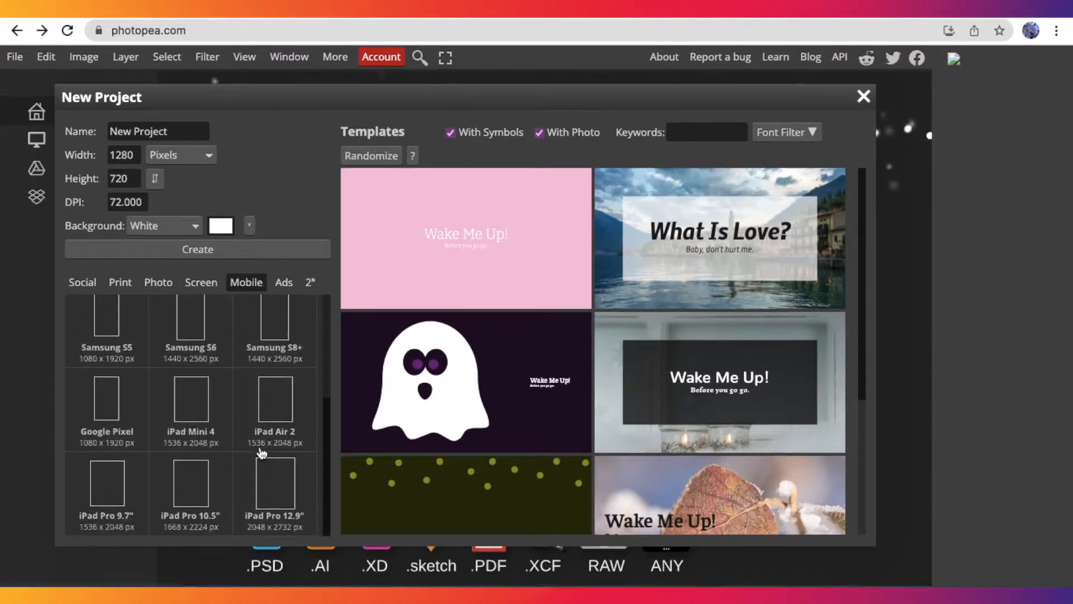
pyautogui.scroll(3, 276, 323)
pyautogui.click(284, 284)
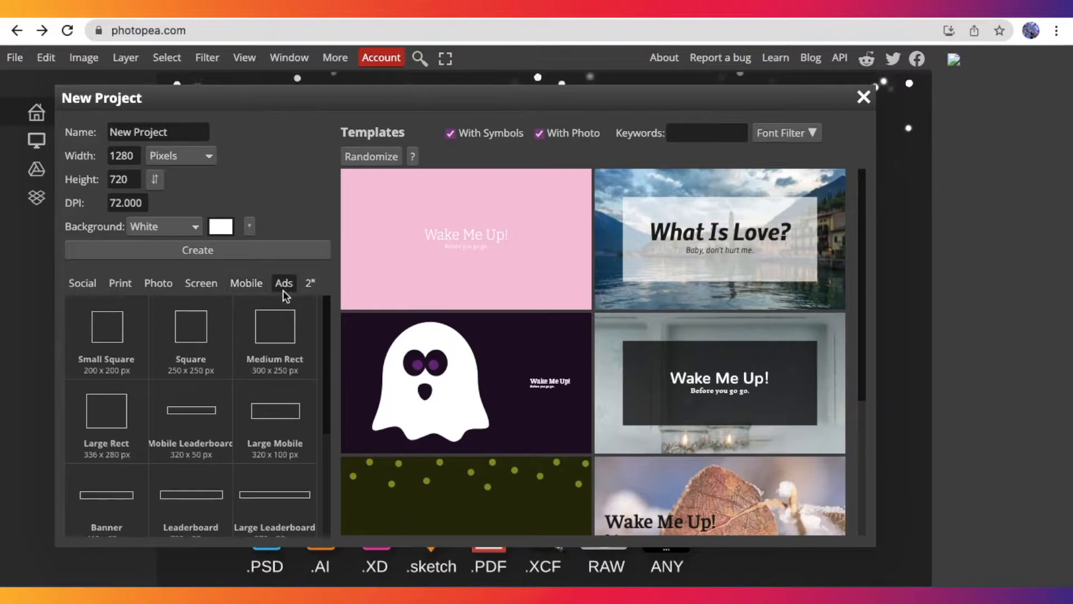
pyautogui.scroll(-3, 277, 413)
pyautogui.scroll(3, 282, 391)
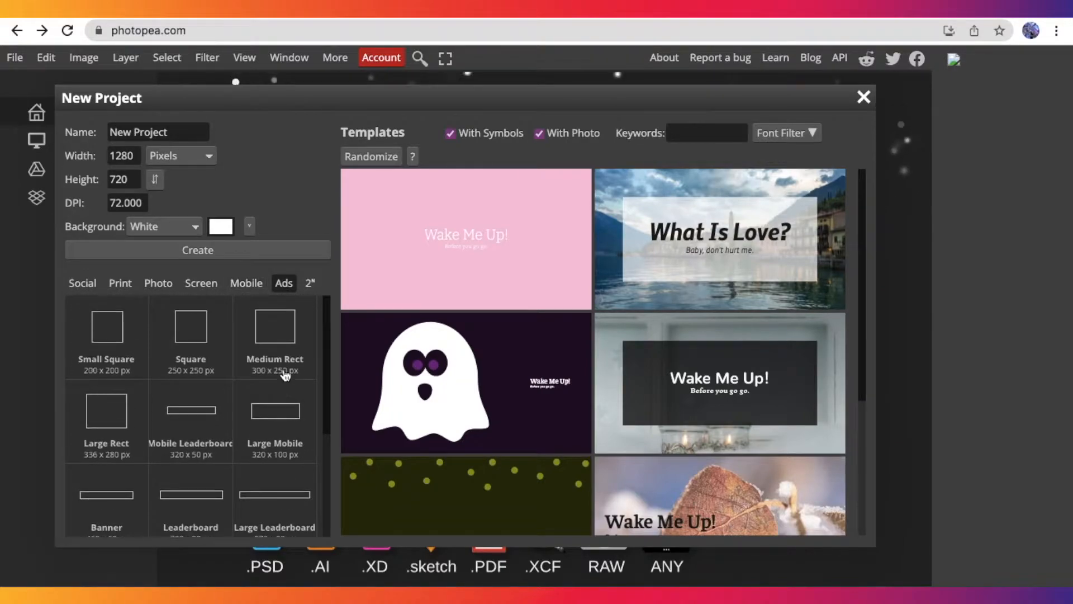
pyautogui.click(311, 284)
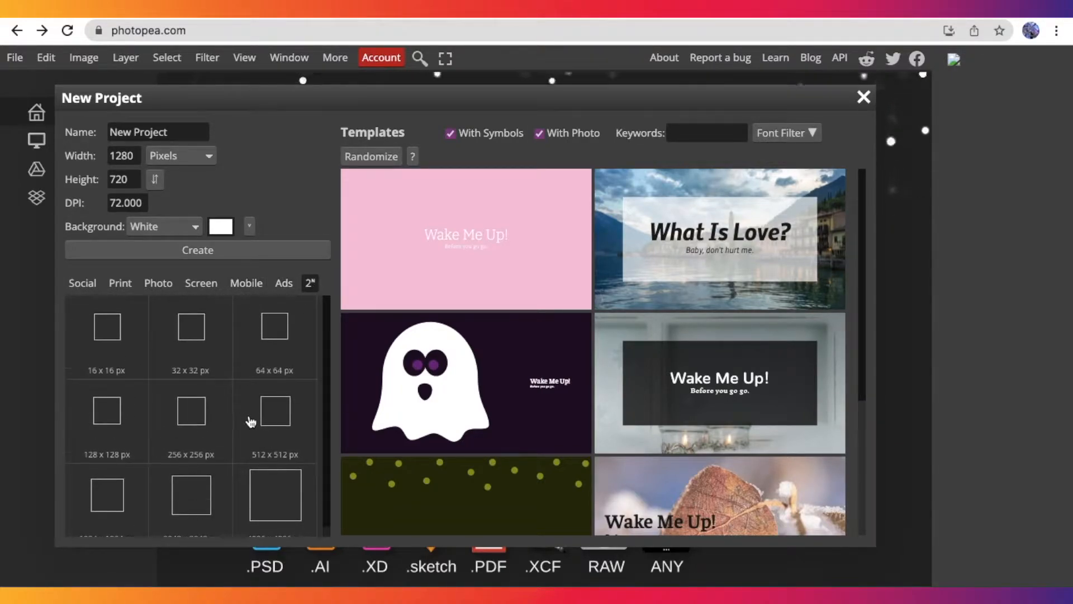
pyautogui.click(87, 282)
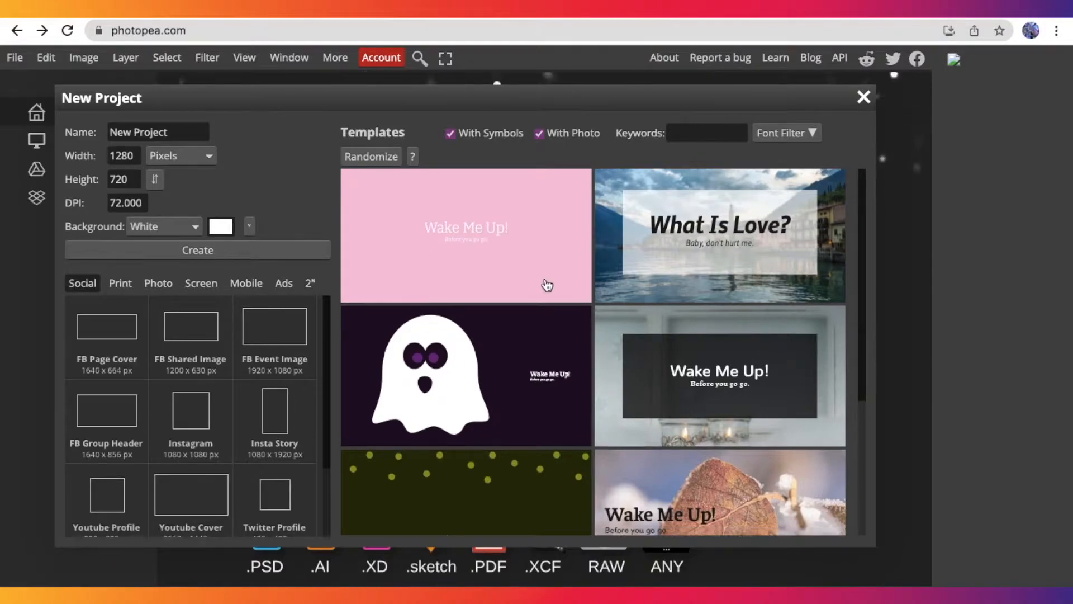
# - Browse the gallery of ready-made project templates and return to its beginning
pyautogui.scroll(-4, 547, 283)
pyautogui.scroll(1, 604, 247)
pyautogui.scroll(-3, 604, 274)
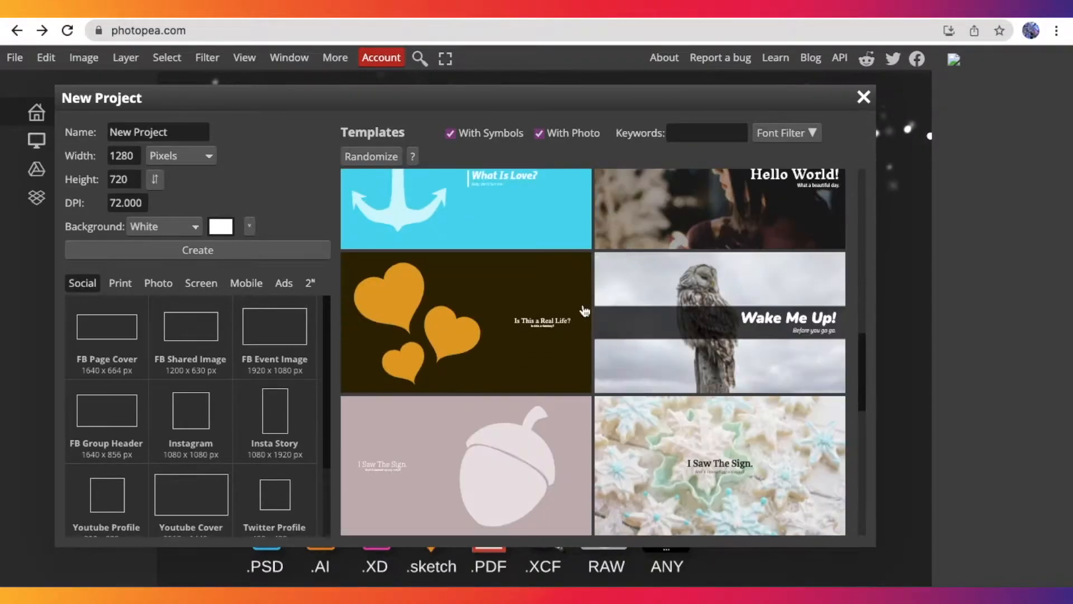
pyautogui.scroll(-10, 732, 423)
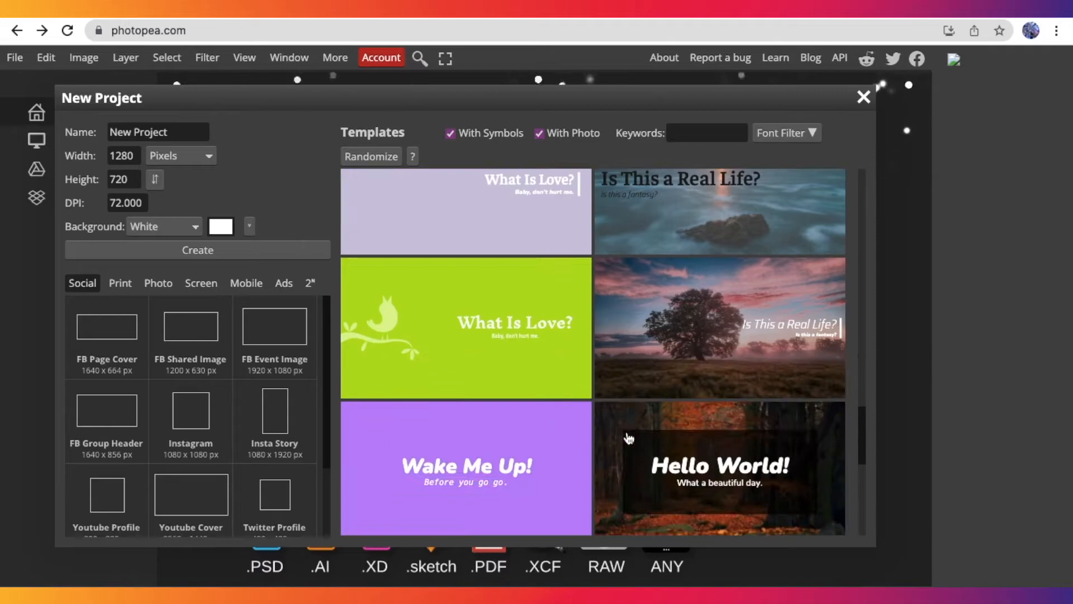
pyautogui.scroll(-6, 755, 470)
pyautogui.scroll(18, 599, 489)
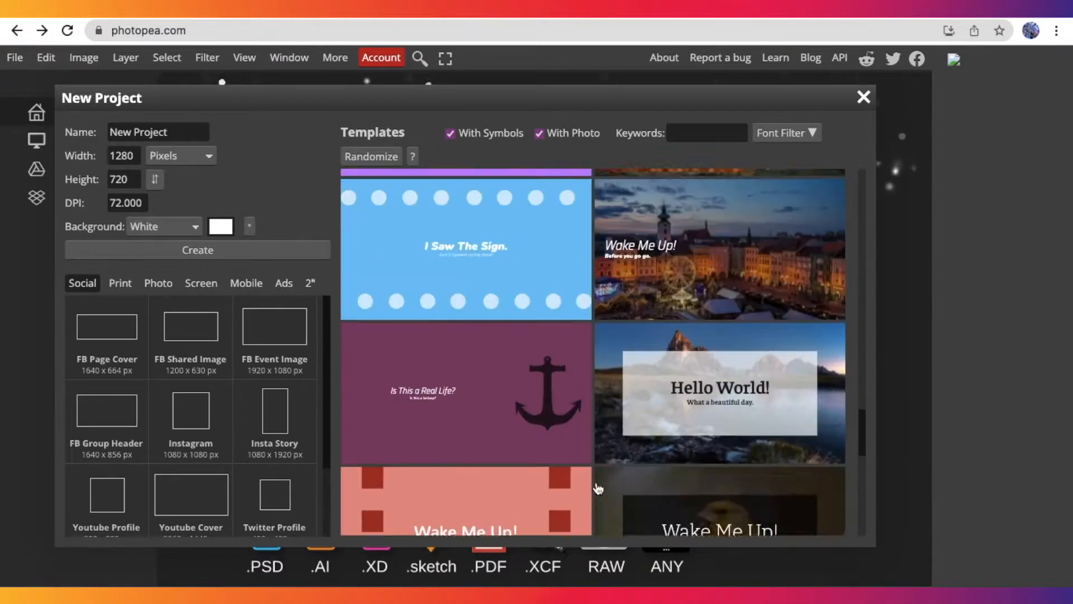
pyautogui.scroll(5, 598, 488)
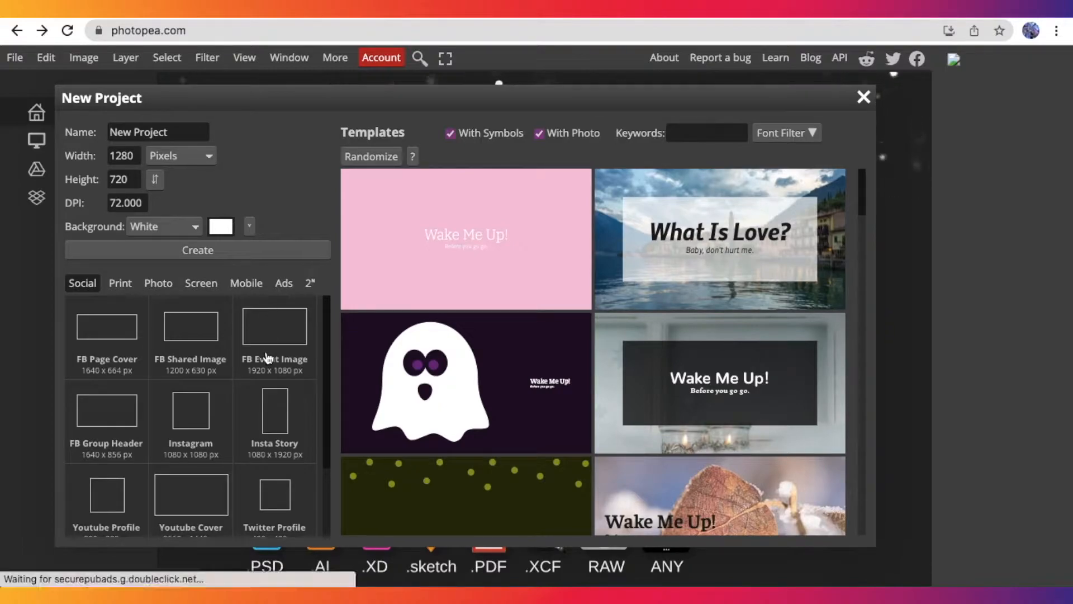
# - Create a new project from the 1080 x 1080 px Instagram preset with a transparent background
pyautogui.click(205, 407)
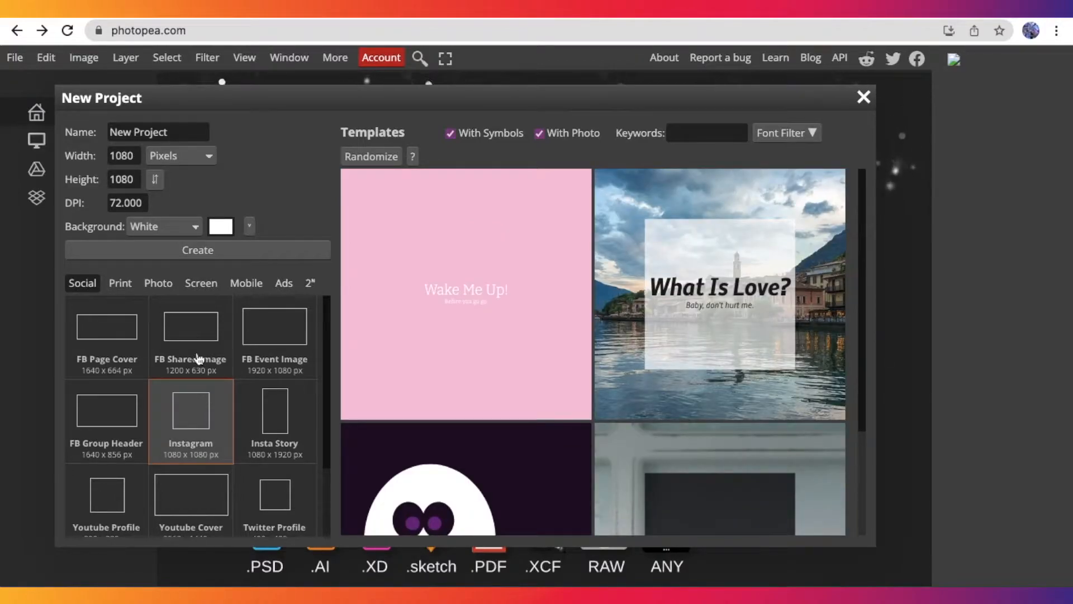
pyautogui.click(194, 229)
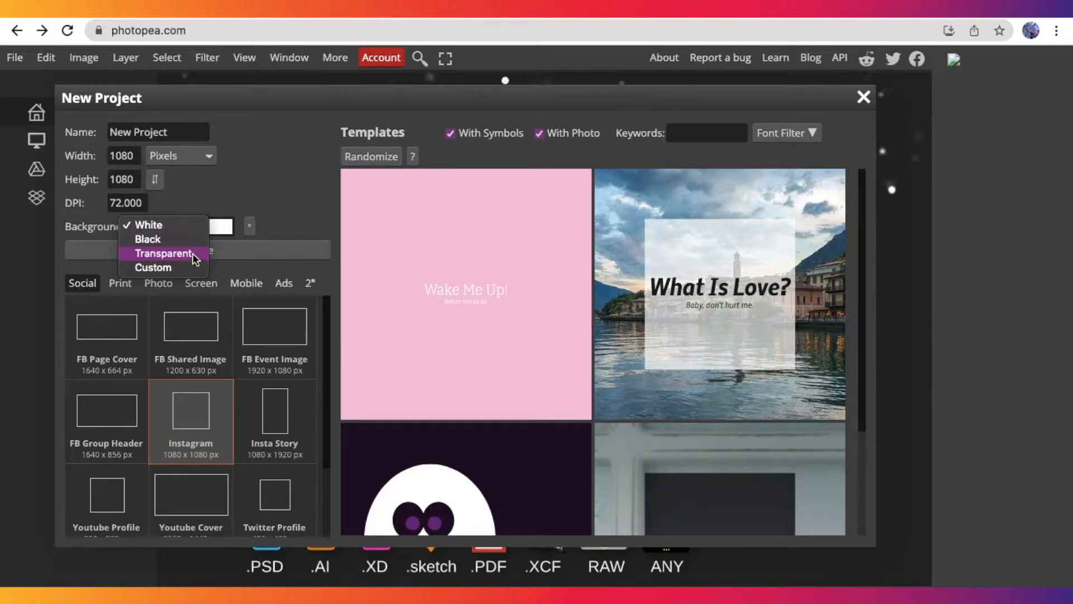
pyautogui.click(193, 255)
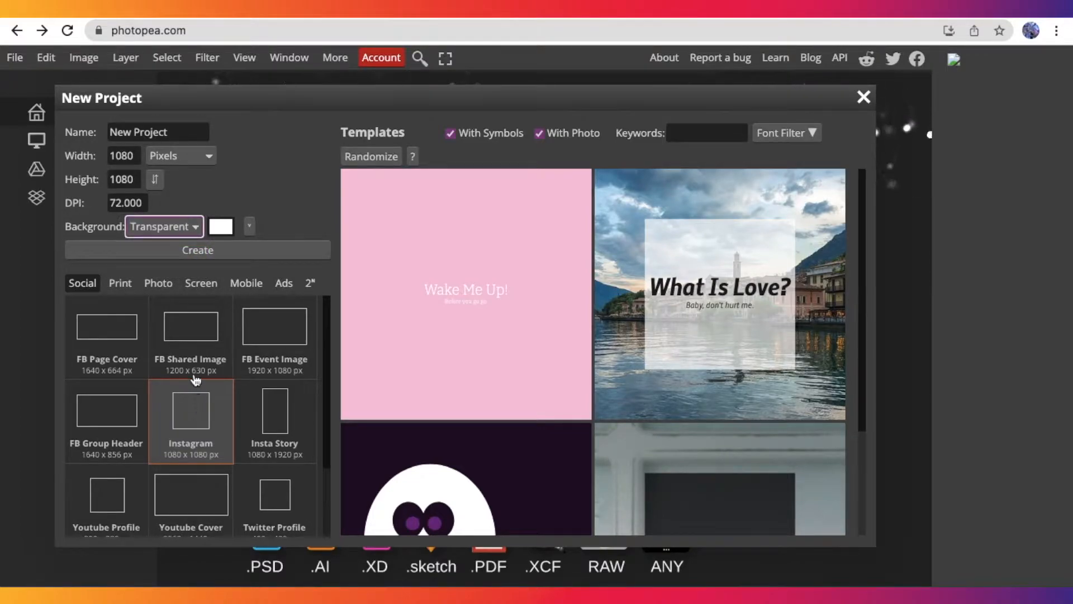
pyautogui.click(189, 252)
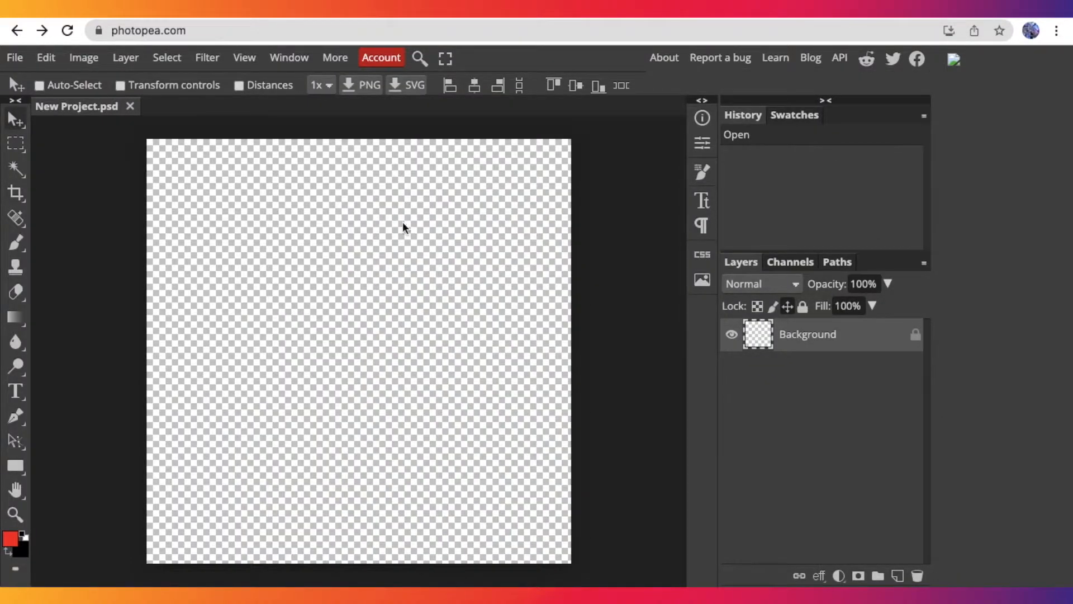
pyautogui.scroll(1, 403, 221)
pyautogui.scroll(-2, 402, 222)
pyautogui.hscroll(-2, 403, 222)
pyautogui.scroll(1, 402, 221)
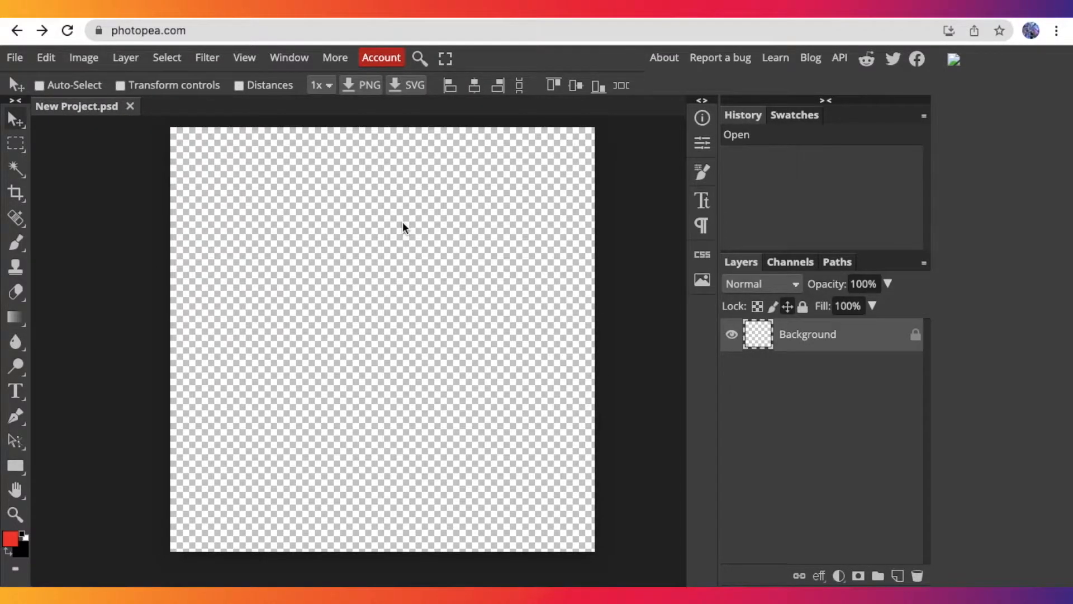
pyautogui.scroll(1, 402, 222)
pyautogui.hscroll(1, 402, 222)
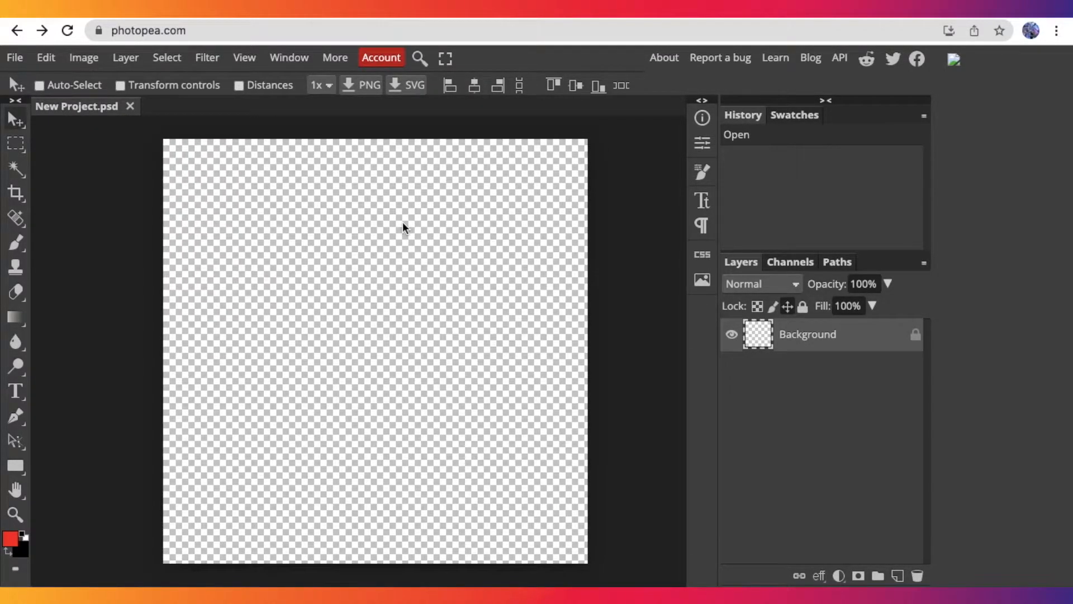
pyautogui.hscroll(-15, 113, 172)
pyautogui.scroll(-1, 113, 172)
pyautogui.hscroll(15, 113, 171)
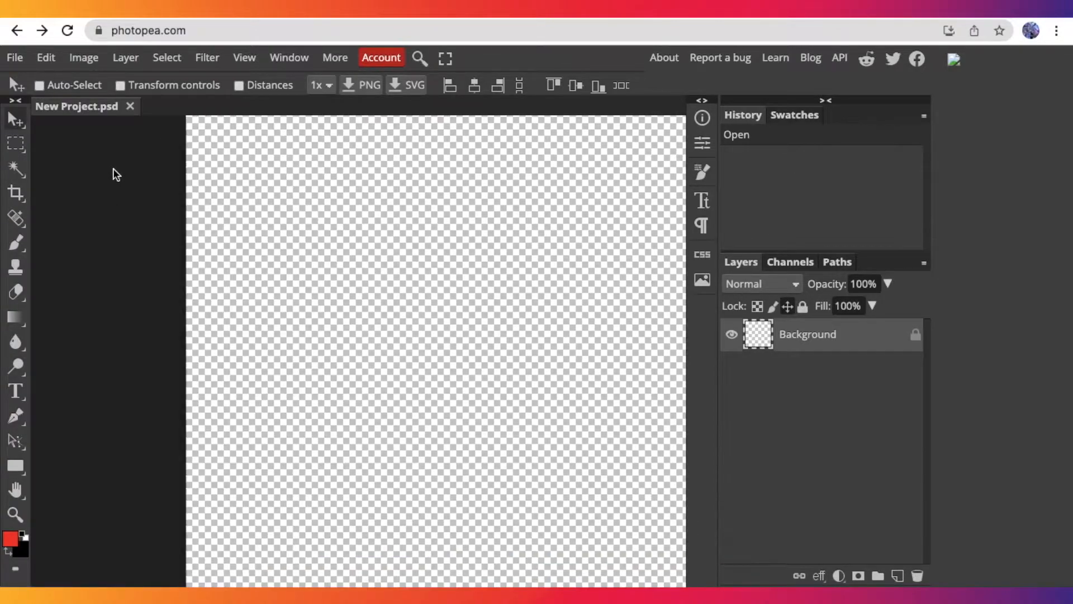
pyautogui.scroll(1, 113, 172)
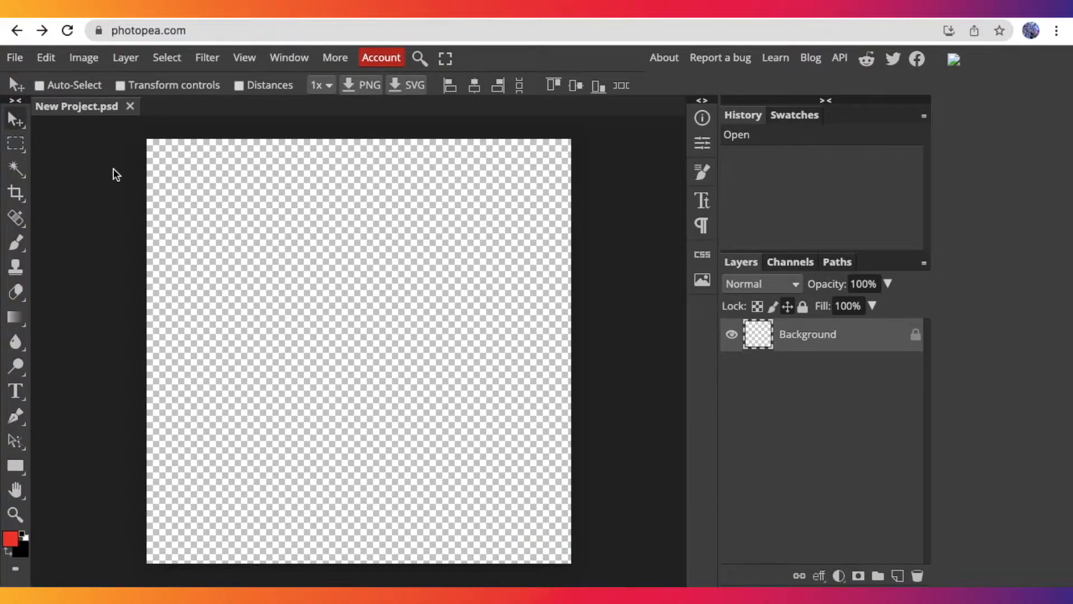
# - Examine the editor's file, edit, image, layer, selection, filter, view and window commands, ending with the interface language options
pyautogui.click(21, 58)
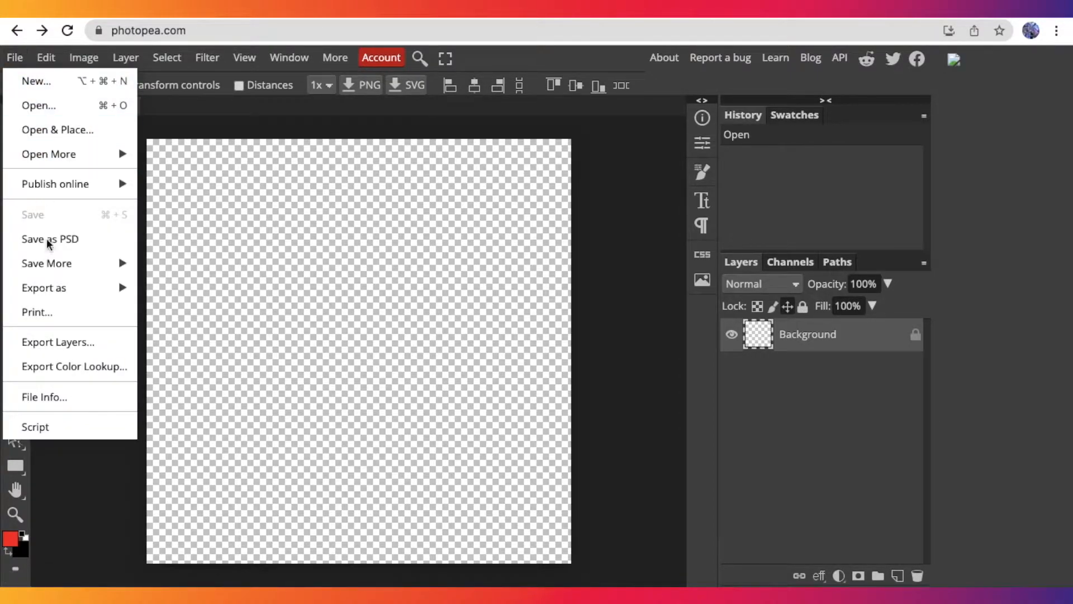
pyautogui.moveTo(48, 59)
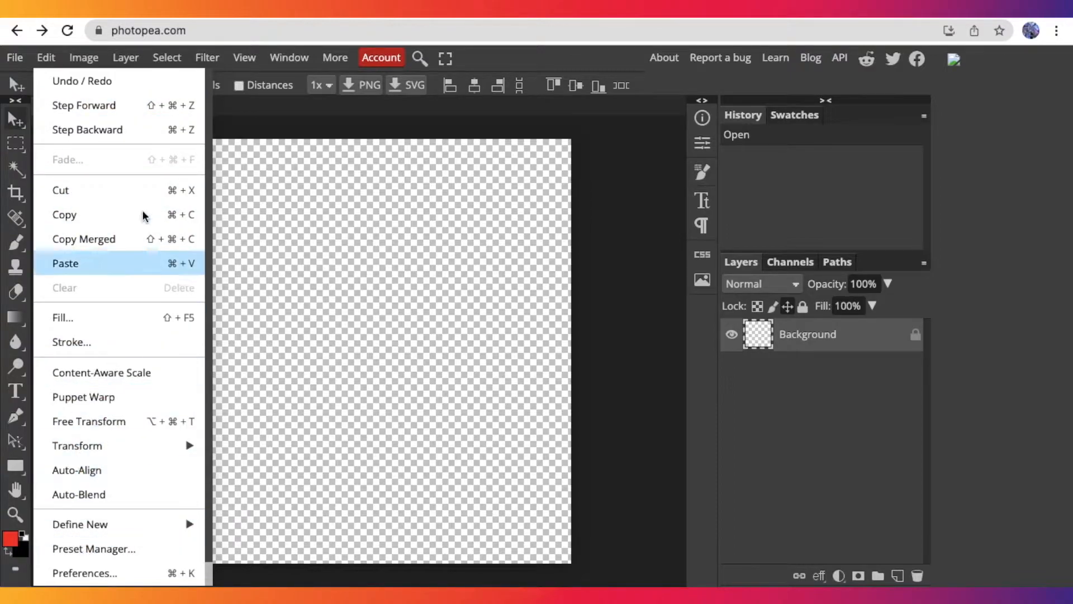
pyautogui.moveTo(83, 58)
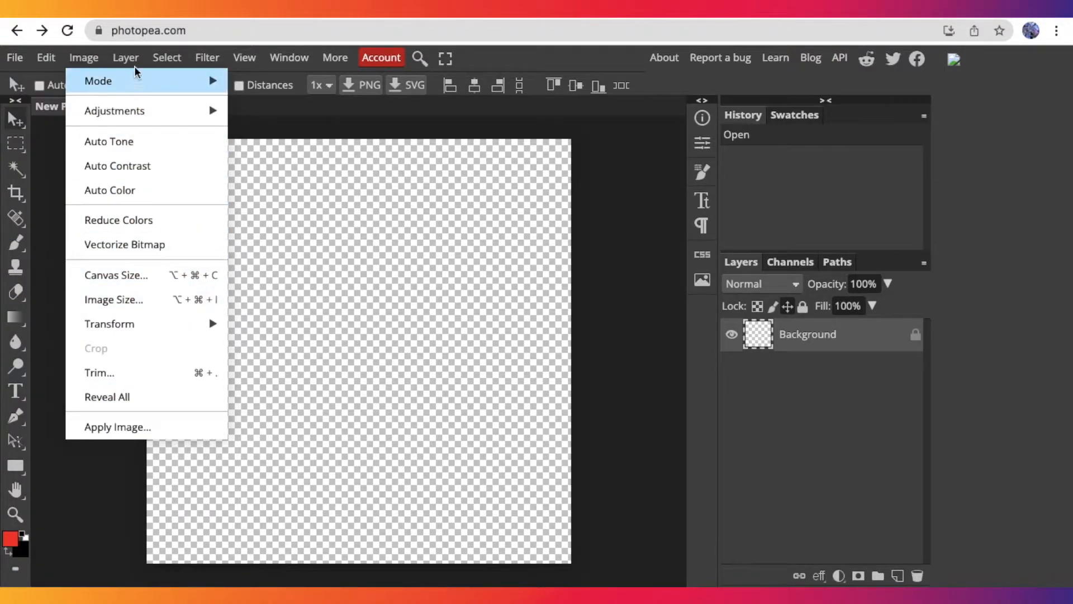
pyautogui.moveTo(132, 59)
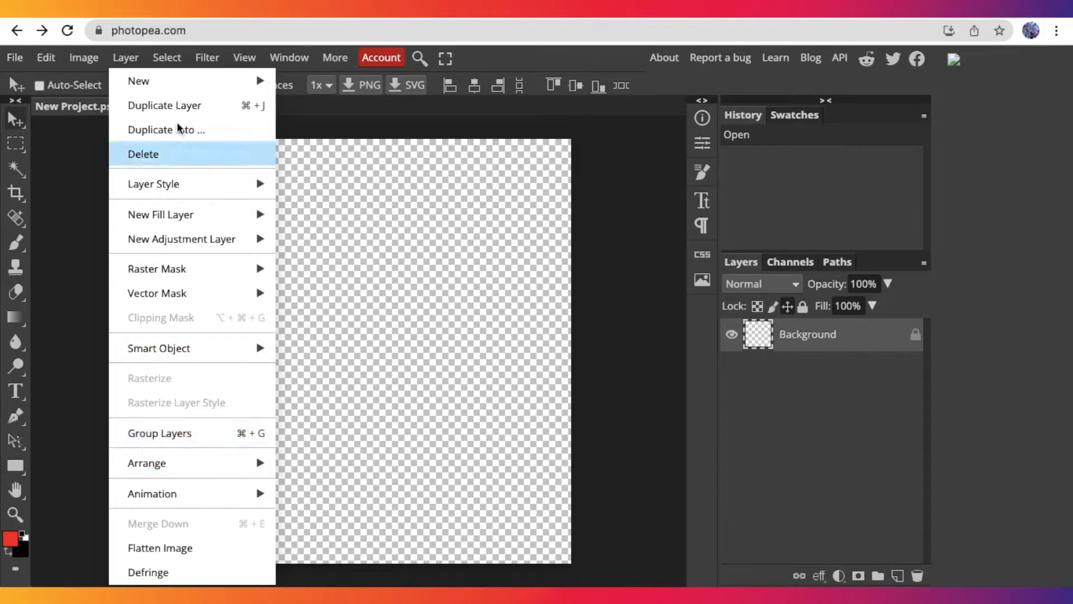
pyautogui.moveTo(167, 57)
pyautogui.moveTo(207, 57)
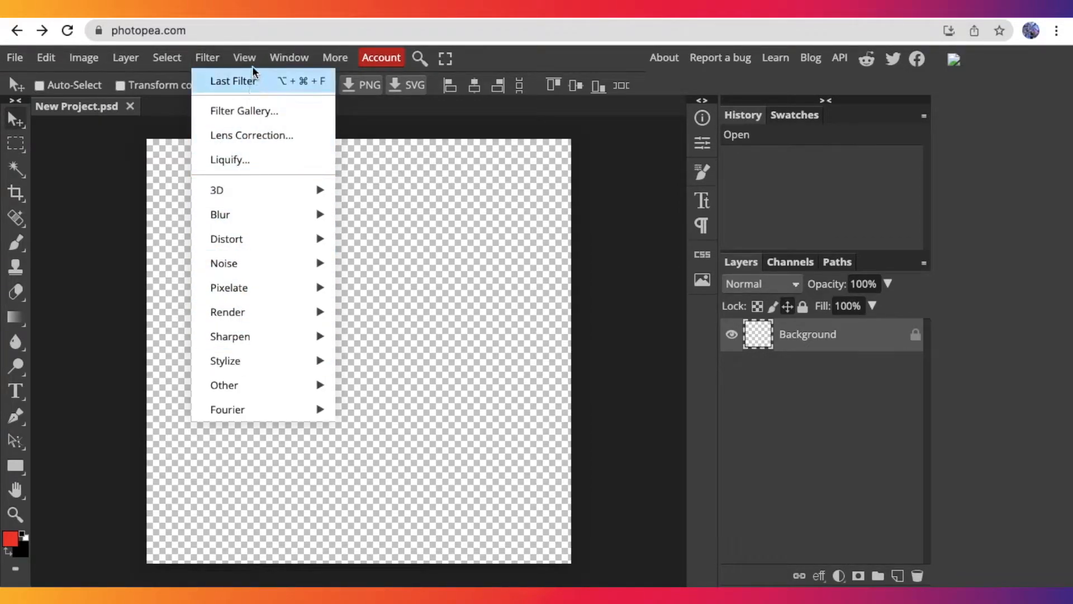
pyautogui.moveTo(244, 58)
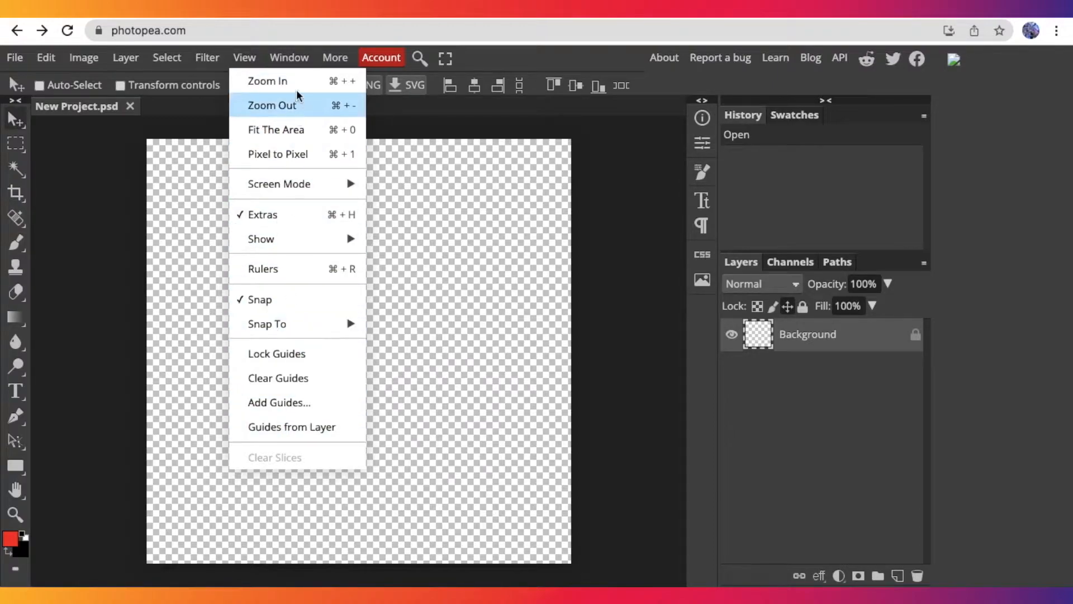
pyautogui.moveTo(298, 61)
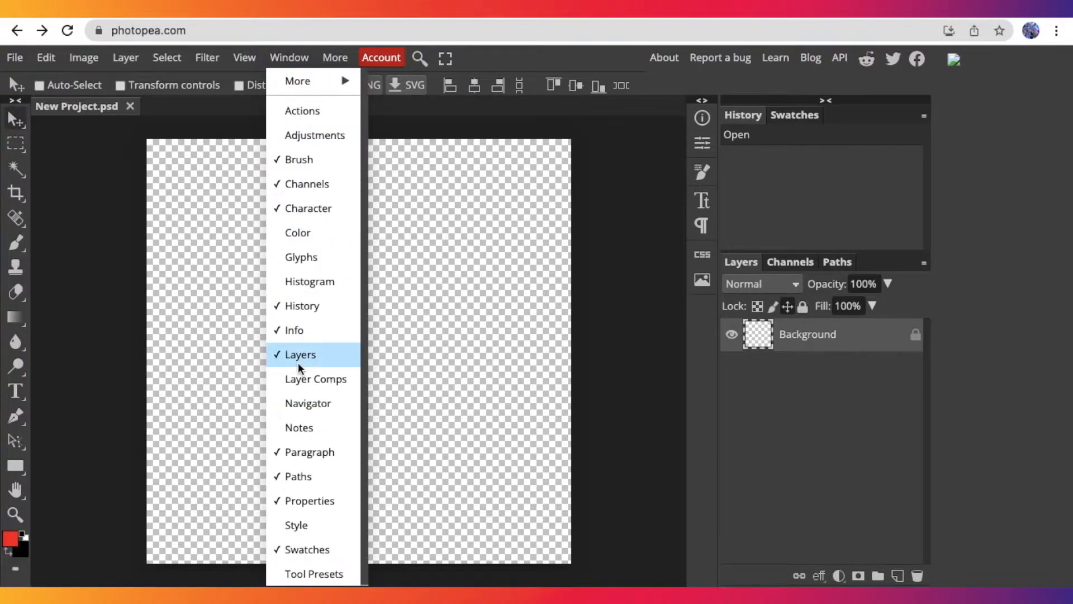
pyautogui.moveTo(342, 60)
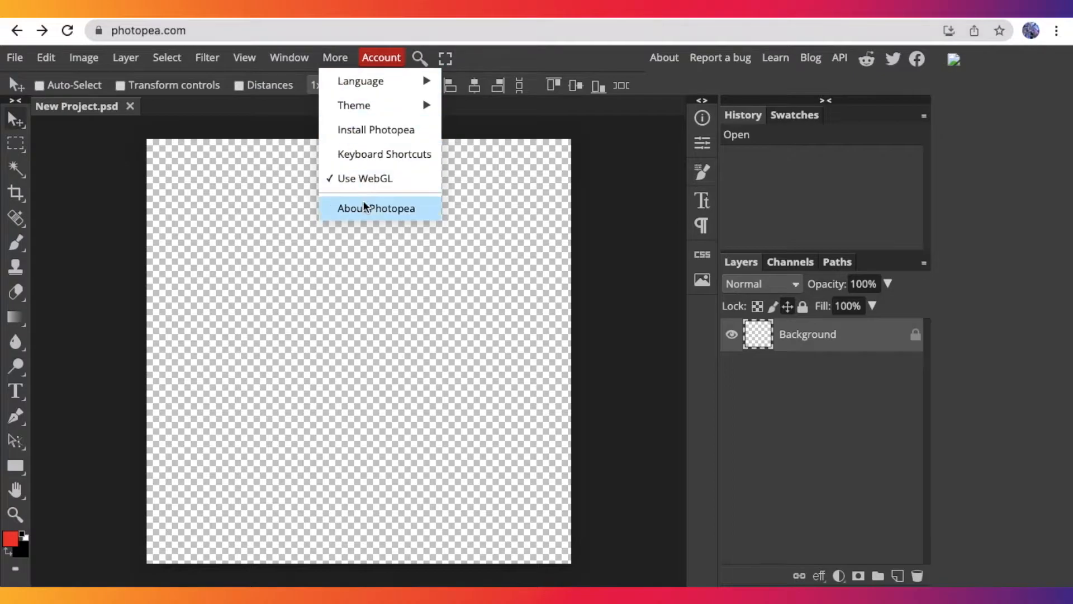
pyautogui.moveTo(366, 78)
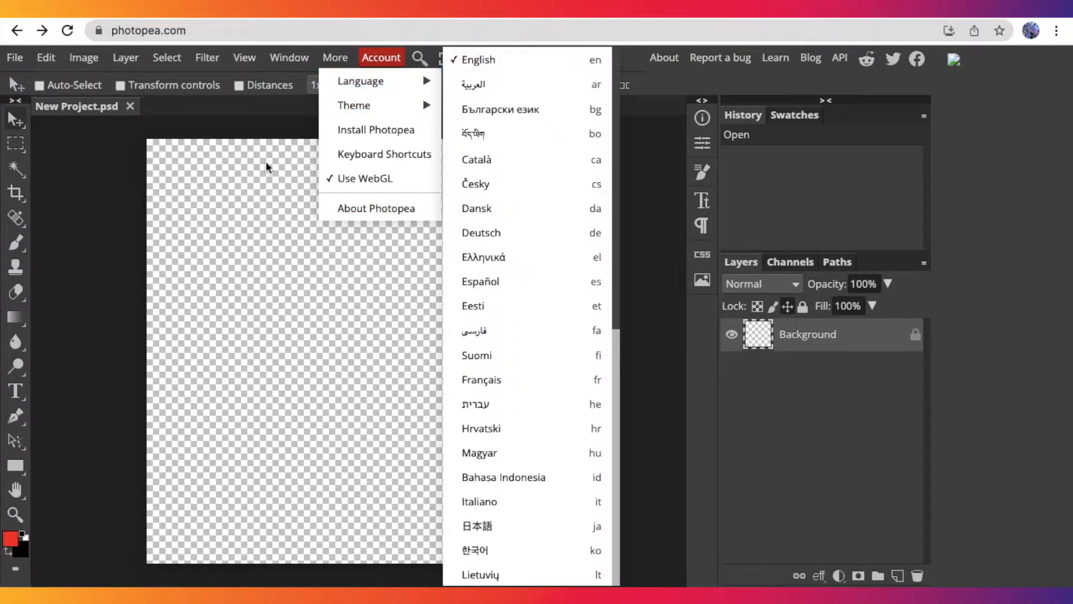
pyautogui.click(217, 225)
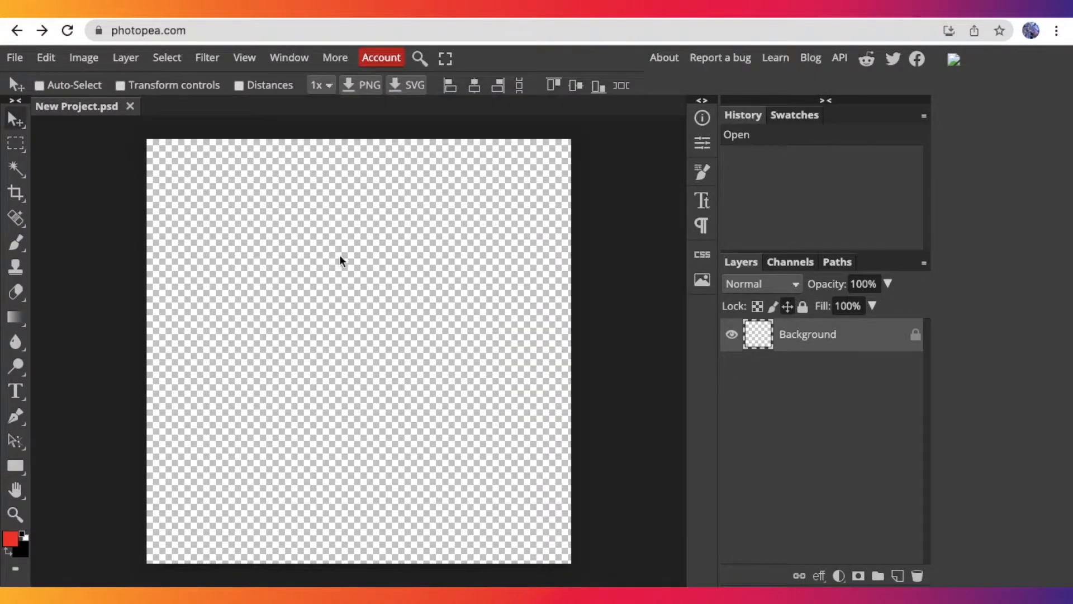
# - Examine the Rectangle Select, Magic Wand, Crop, healing and Brush tools along with their variants and options
pyautogui.click(15, 144)
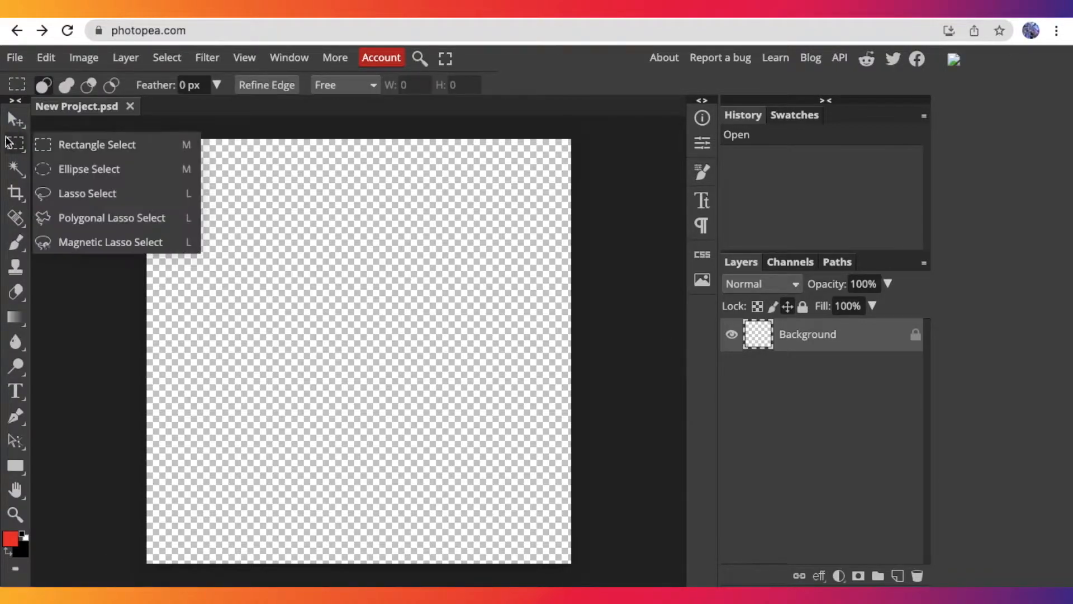
pyautogui.click(17, 167)
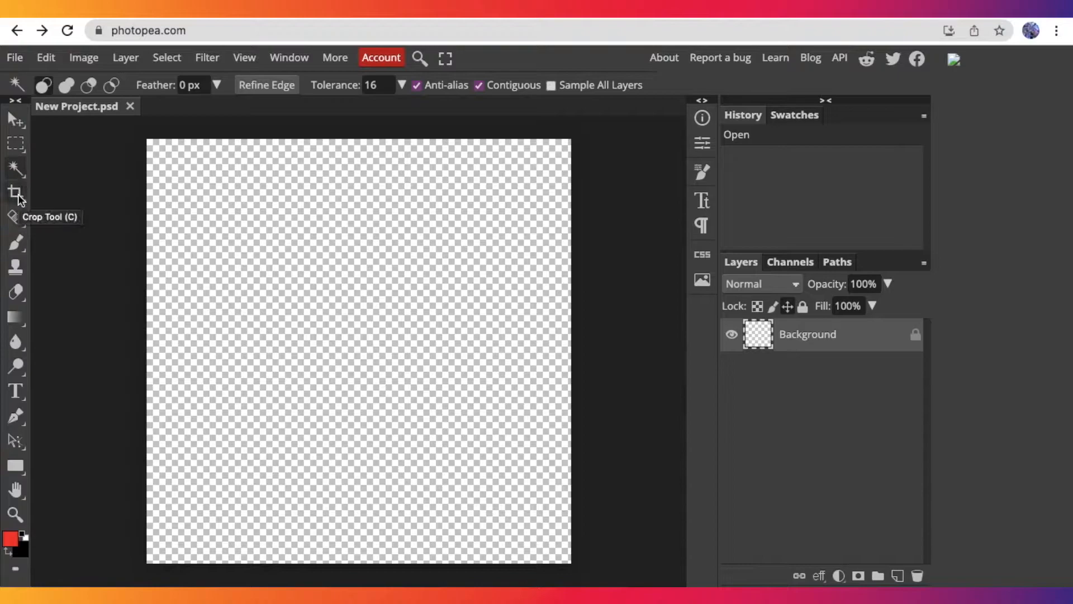
pyautogui.rightClick(17, 195)
pyautogui.click(17, 220)
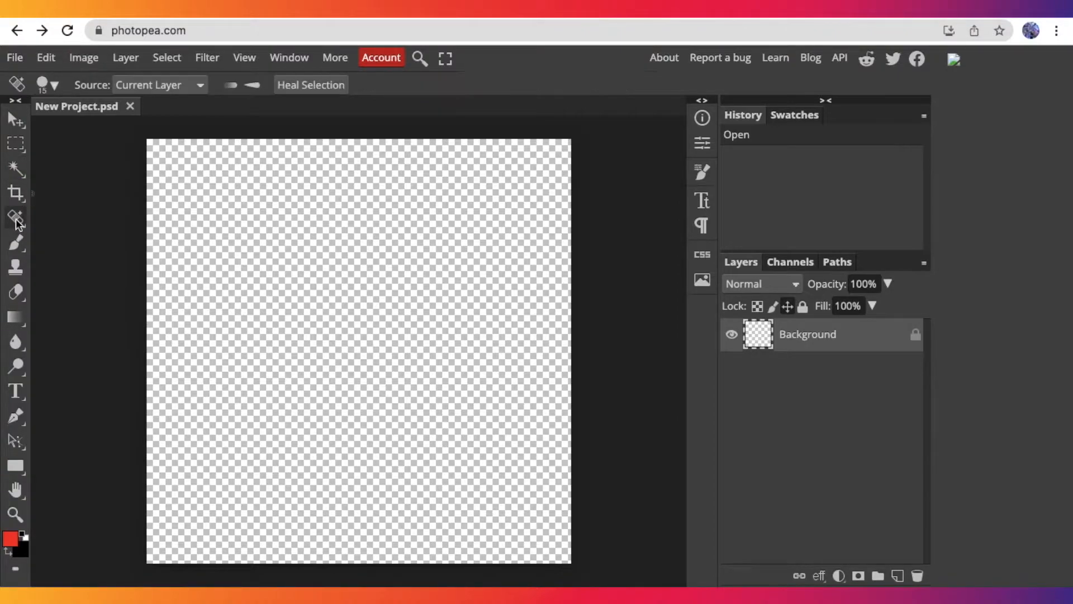
pyautogui.rightClick(16, 220)
pyautogui.click(19, 244)
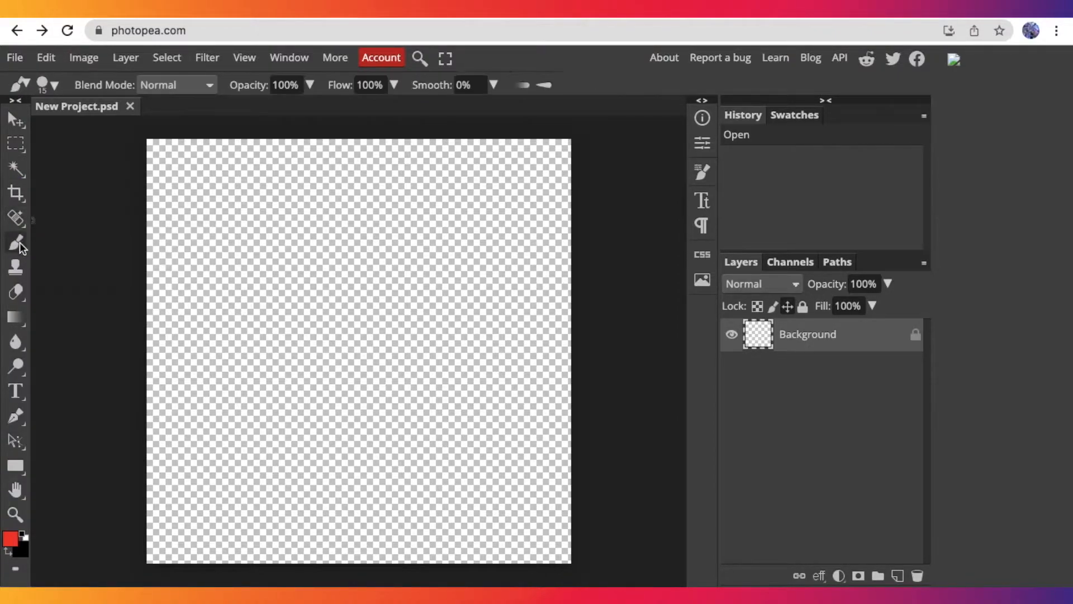
pyautogui.rightClick(19, 246)
pyautogui.click(19, 247)
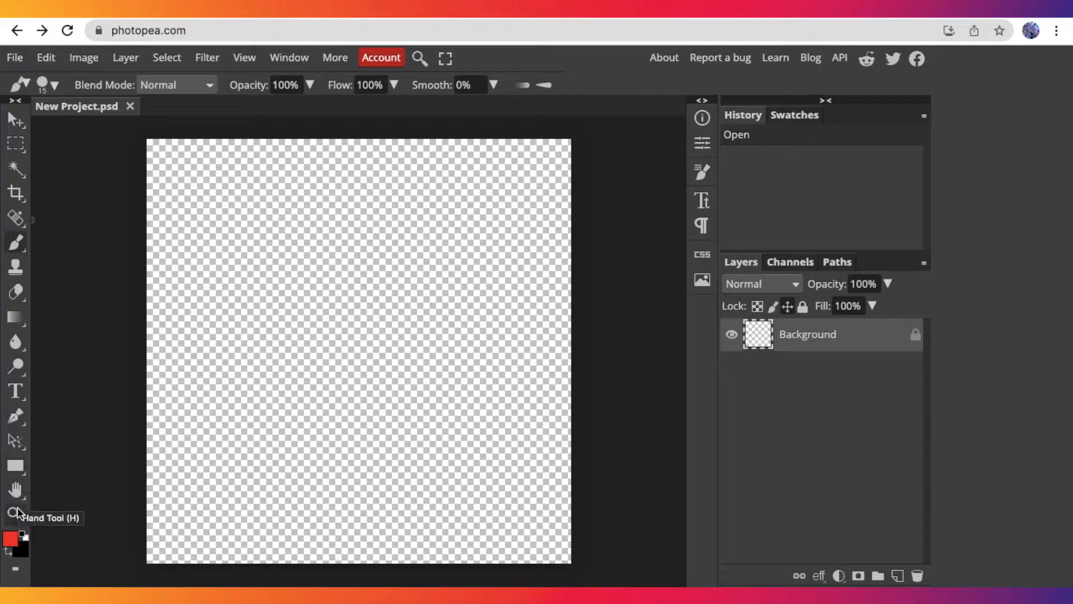
pyautogui.click(24, 555)
pyautogui.press('Escape')
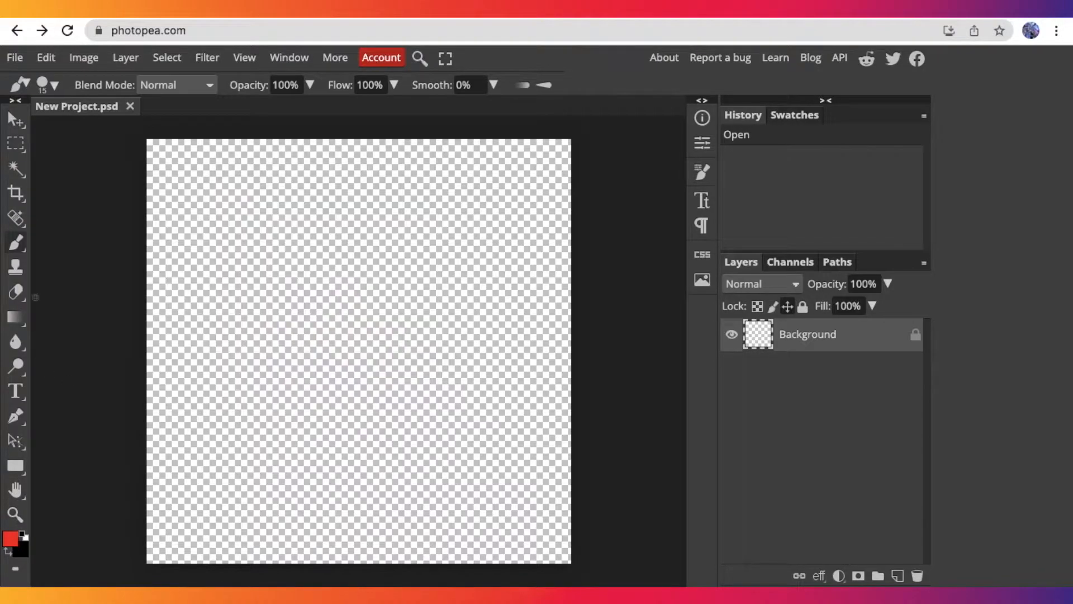
# - Return to the Move tool and open the green podium image as a separate document
pyautogui.click(14, 122)
pyautogui.hscroll(-2, 122, 169)
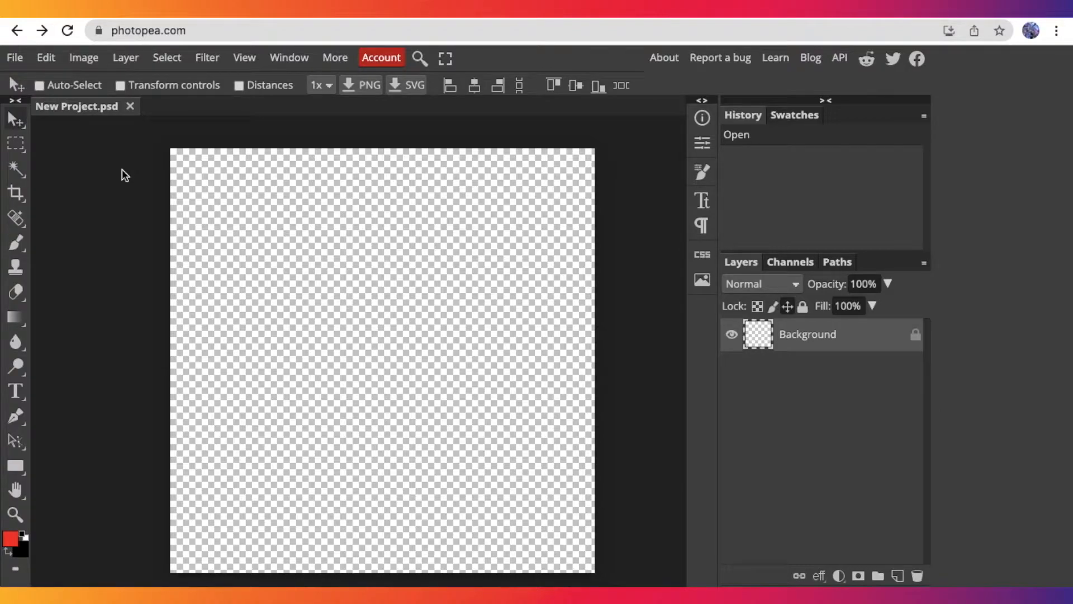
pyautogui.click(15, 59)
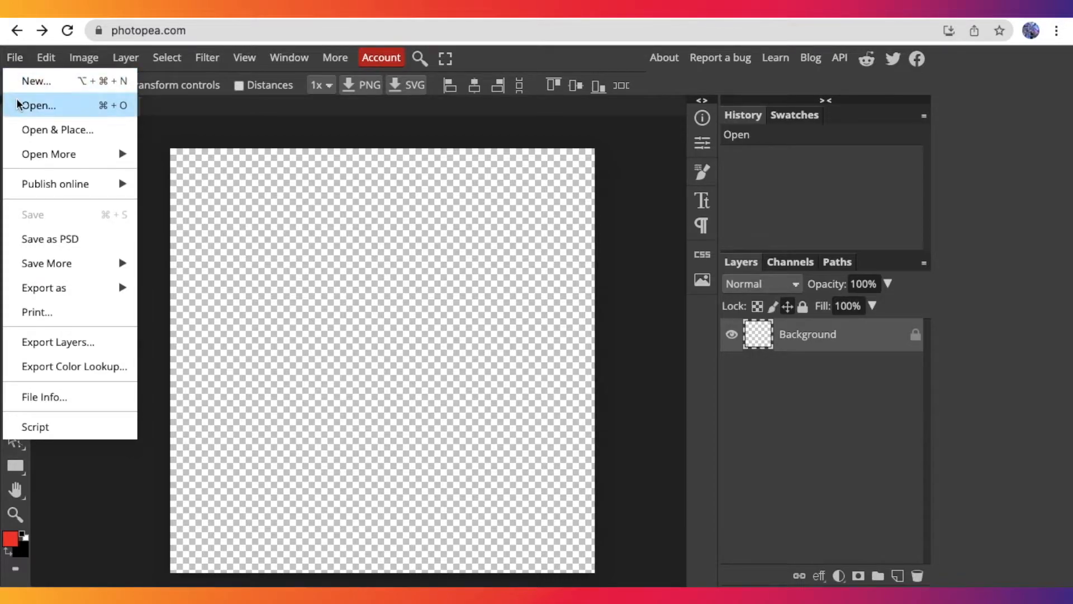
pyautogui.moveTo(15, 58)
pyautogui.moveTo(40, 155)
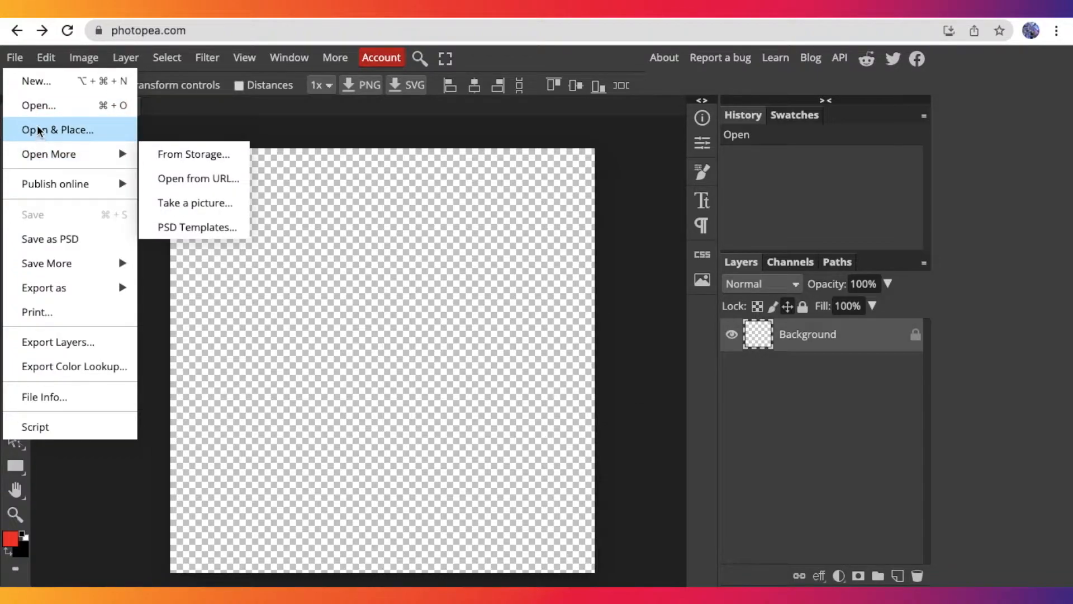
pyautogui.click(39, 105)
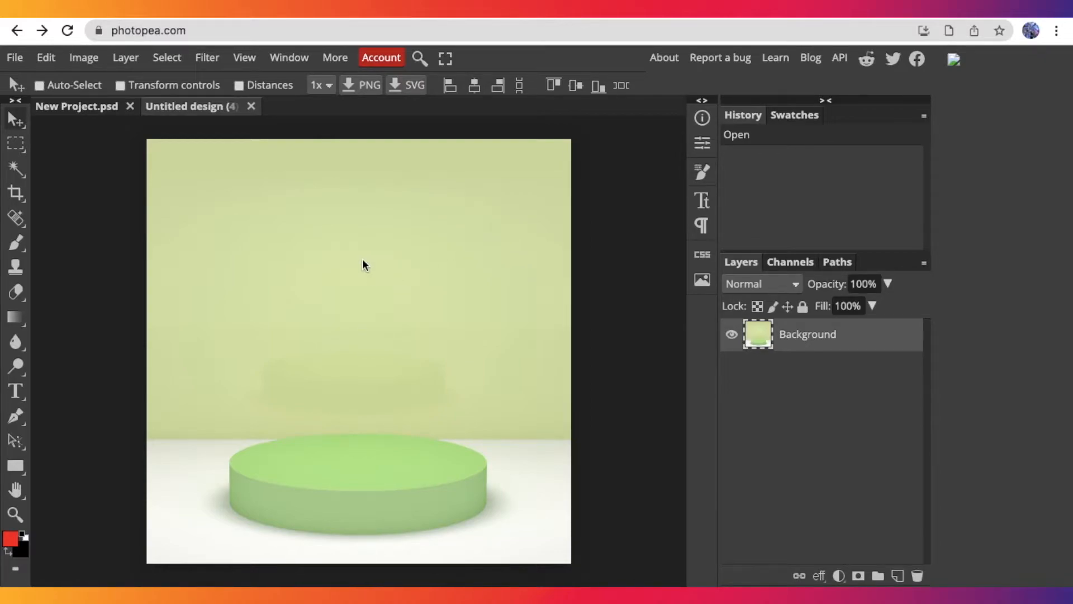
# - Shift the podium image up and to the left with the Move tool and bring it back into line with the canvas
pyautogui.moveTo(387, 281)
pyautogui.mouseDown()
pyautogui.moveTo(343, 247)
pyautogui.moveTo(408, 268)
pyautogui.moveTo(414, 300)
pyautogui.moveTo(393, 285)
pyautogui.moveTo(410, 285)
pyautogui.moveTo(372, 278)
pyautogui.mouseUp()
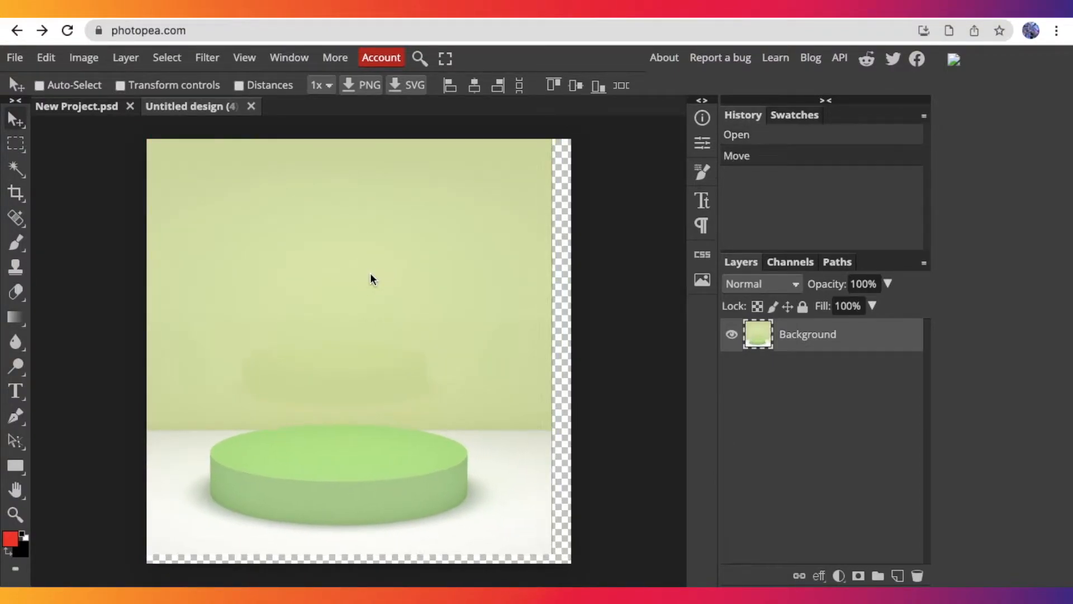
pyautogui.click(19, 146)
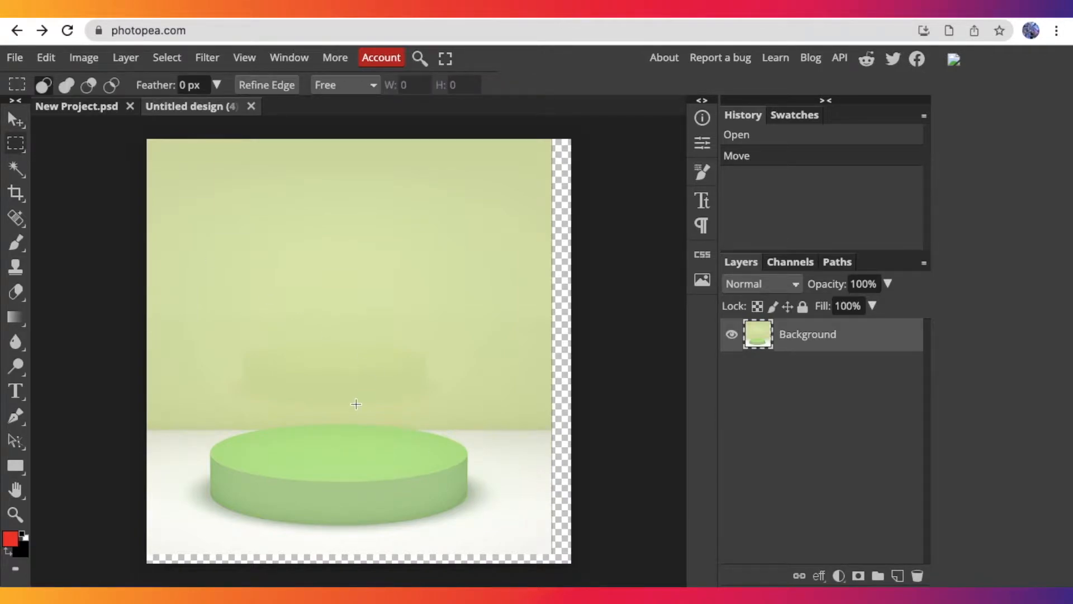
pyautogui.click(5, 120)
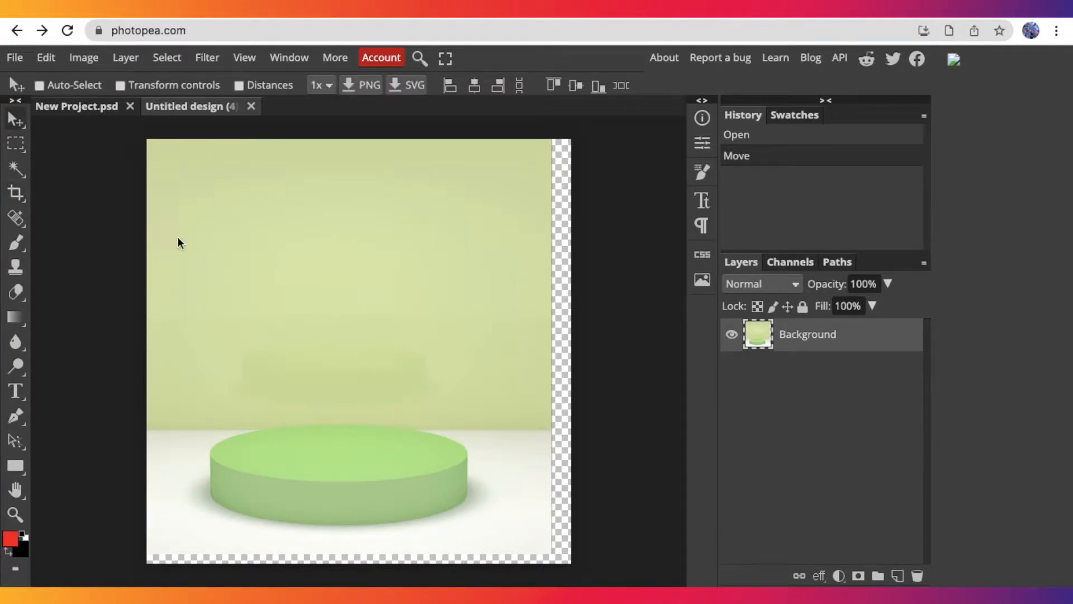
pyautogui.moveTo(225, 261)
pyautogui.mouseDown()
pyautogui.moveTo(263, 264)
pyautogui.moveTo(241, 268)
pyautogui.mouseUp()
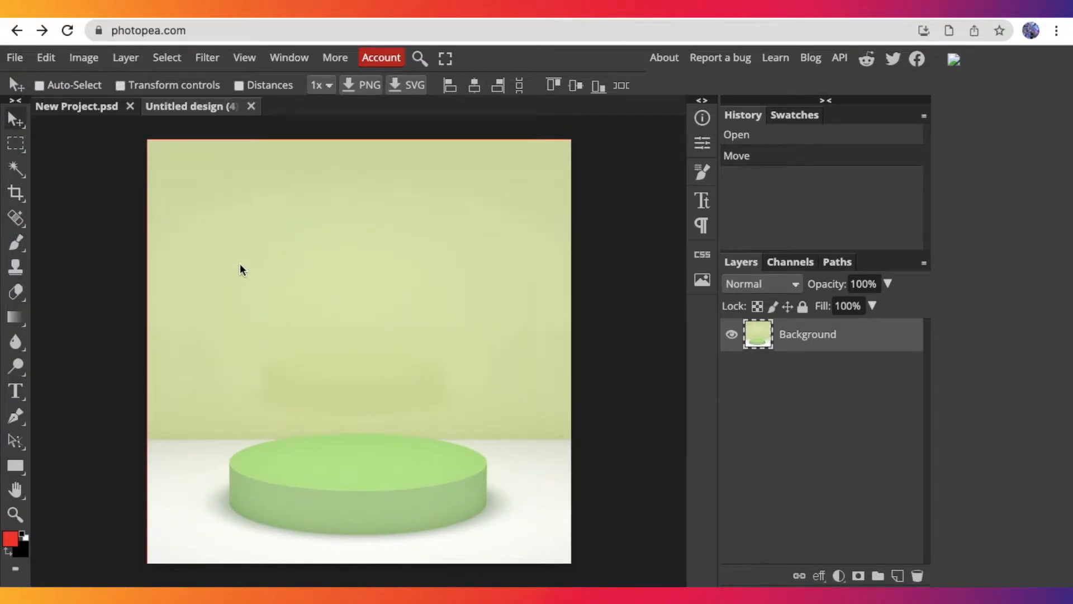
# - Try scaling the podium image to 89.72% width and 84.54% height with the transform controls, and undo the scaling
pyautogui.press('c')
pyautogui.moveTo(571, 564)
pyautogui.mouseDown()
pyautogui.moveTo(542, 512)
pyautogui.moveTo(570, 564)
pyautogui.mouseUp()
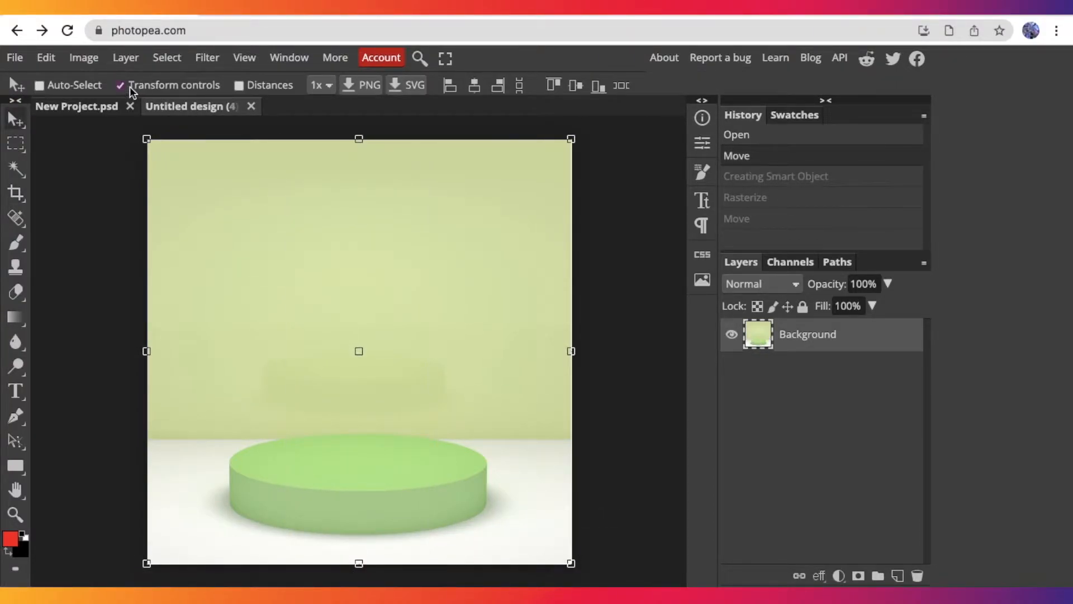
pyautogui.scroll(-2, 367, 336)
pyautogui.scroll(1, 536, 475)
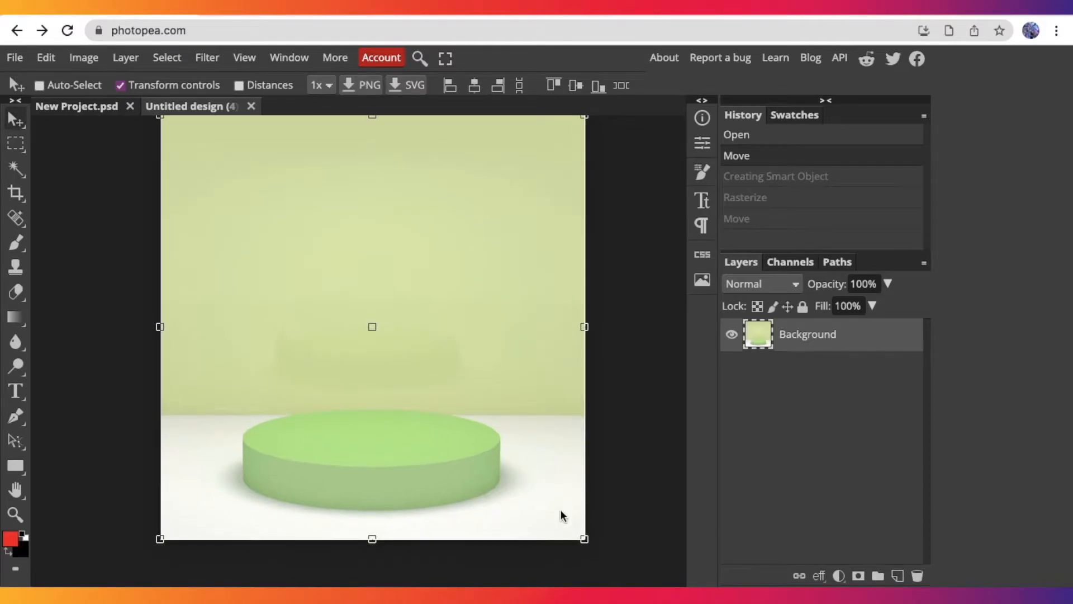
pyautogui.click(584, 539)
pyautogui.moveTo(584, 539); pyautogui.dragTo(540, 473)
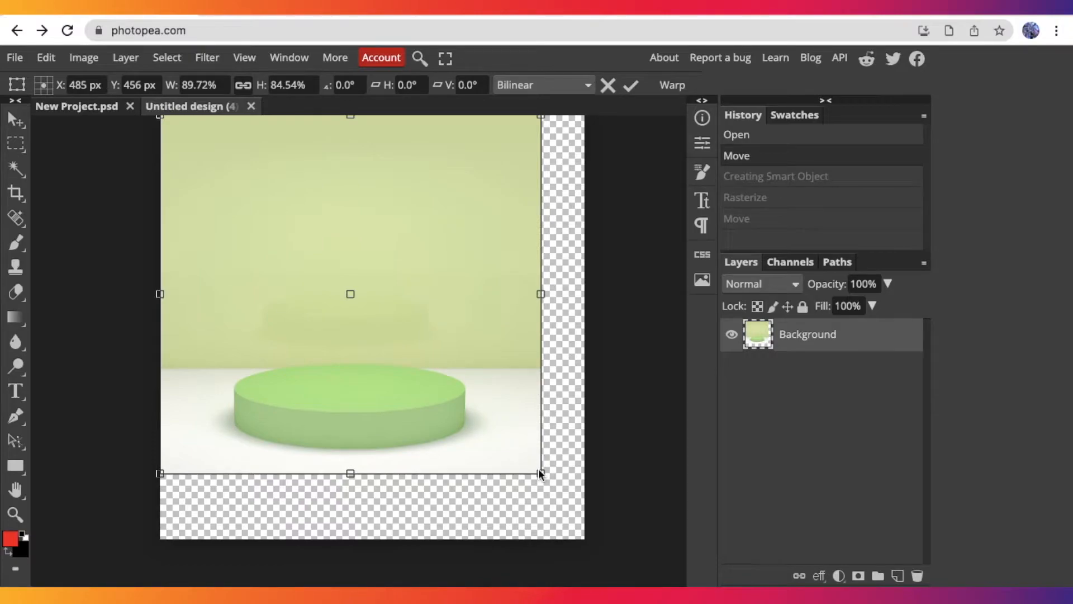
pyautogui.hotkey('ctrl', 'z')
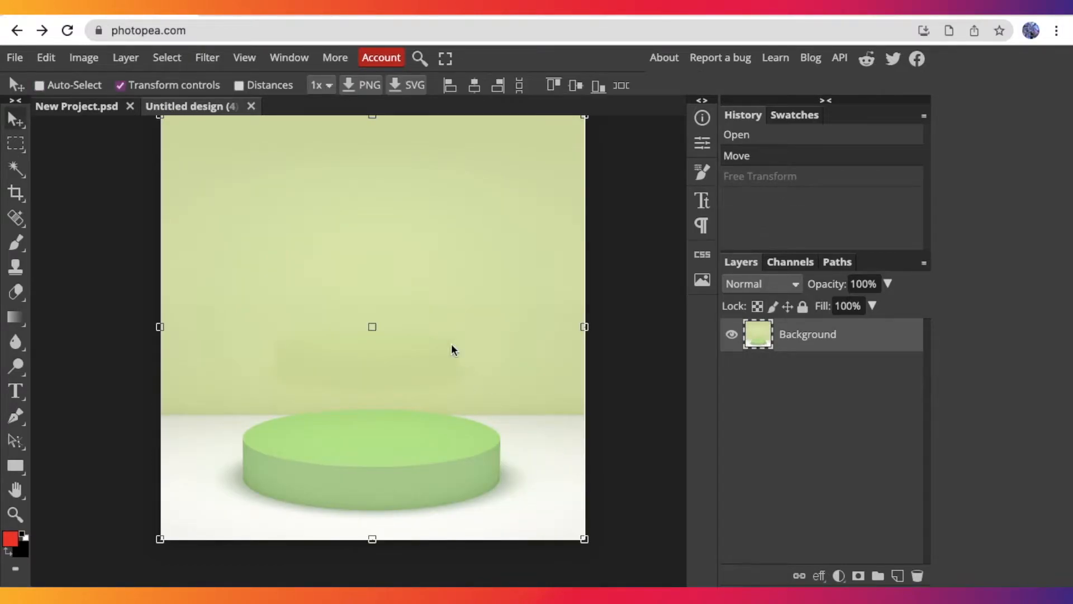
pyautogui.click(132, 86)
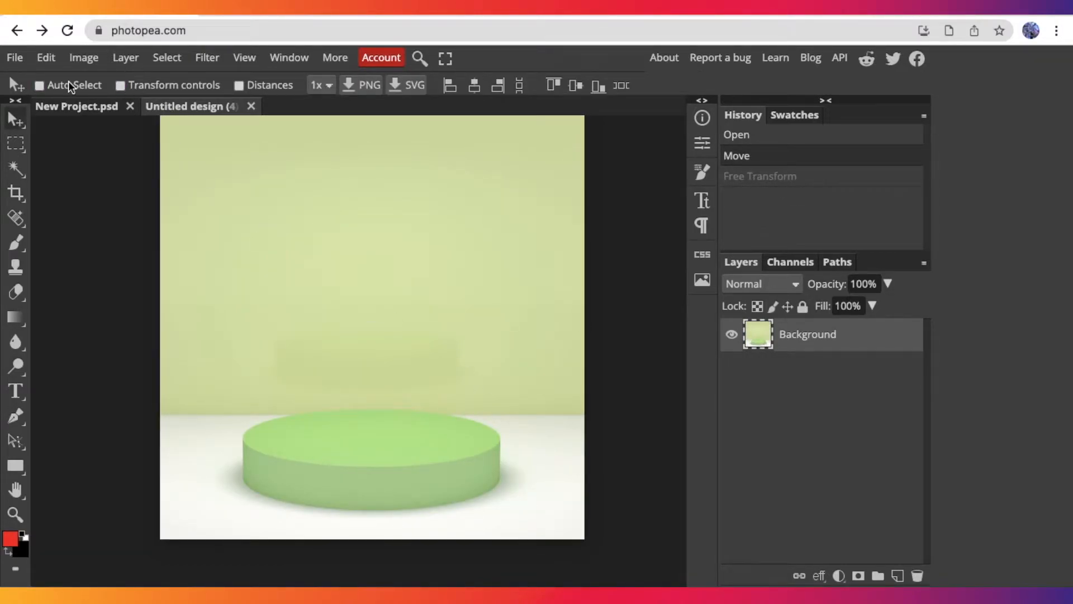
pyautogui.scroll(2, 259, 240)
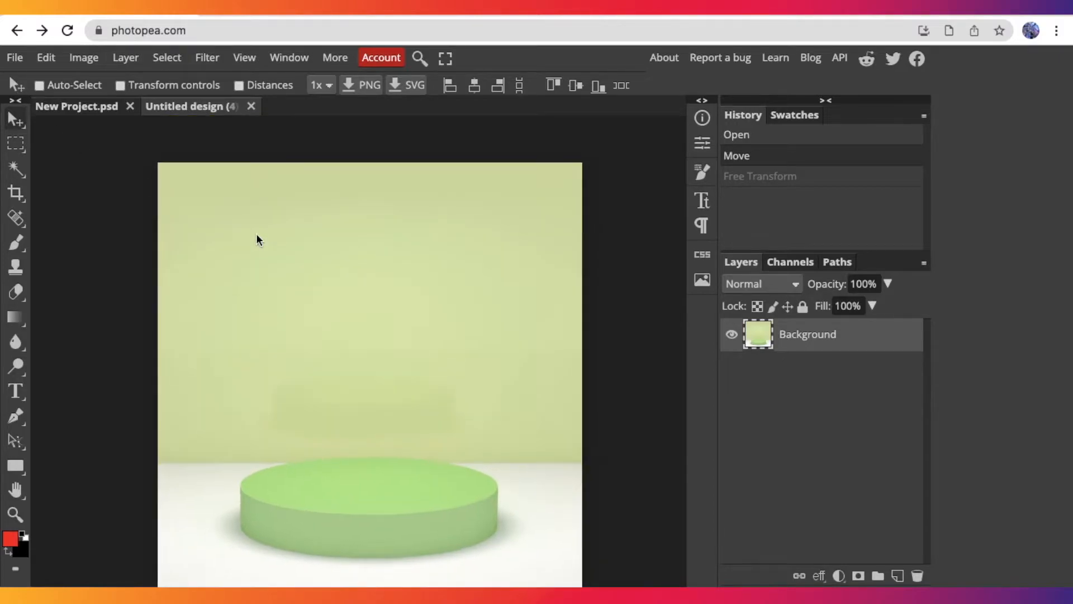
pyautogui.hscroll(-1, 259, 240)
pyautogui.scroll(-1, 259, 240)
pyautogui.scroll(1, 259, 240)
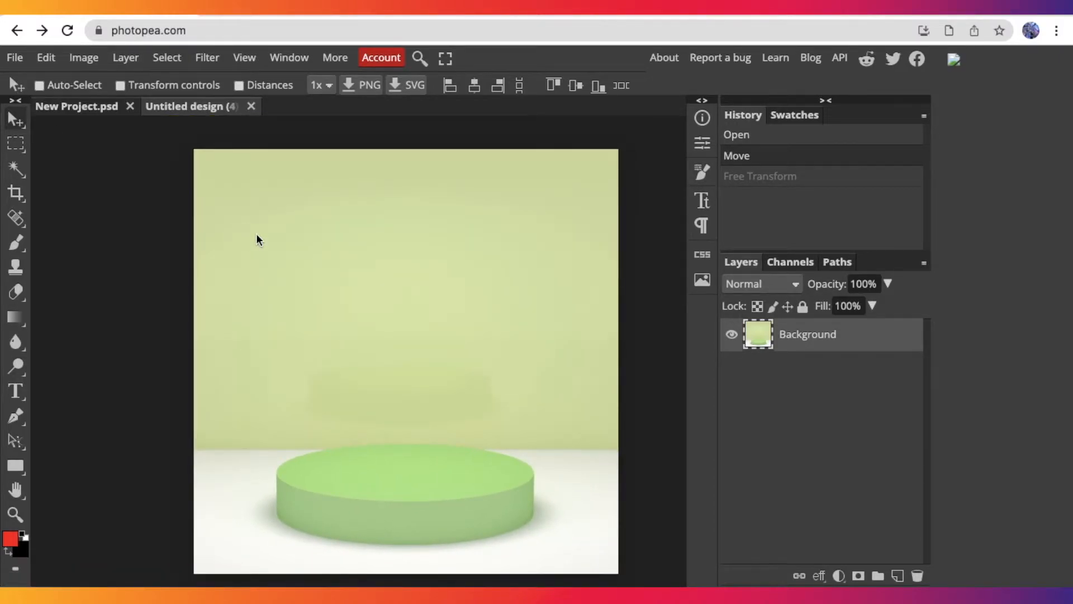
# - Switch to the Nature Republic product page and save the enlarged Bamboo Charcoal Mud Pack image as NL8421_500_1.jpeg
pyautogui.hscroll(1, 256, 234)
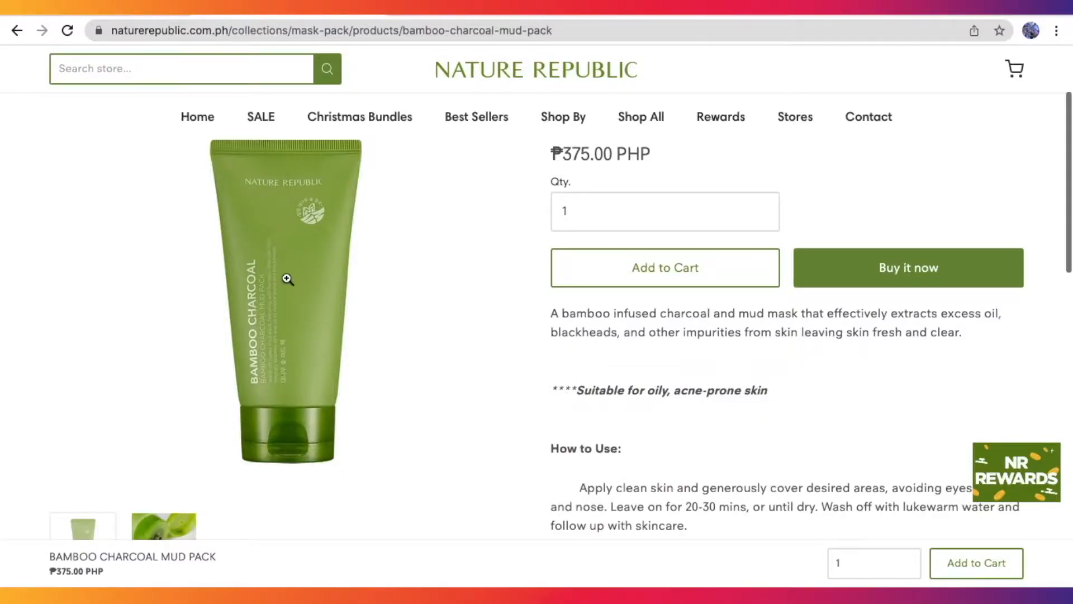
pyautogui.scroll(2, 287, 279)
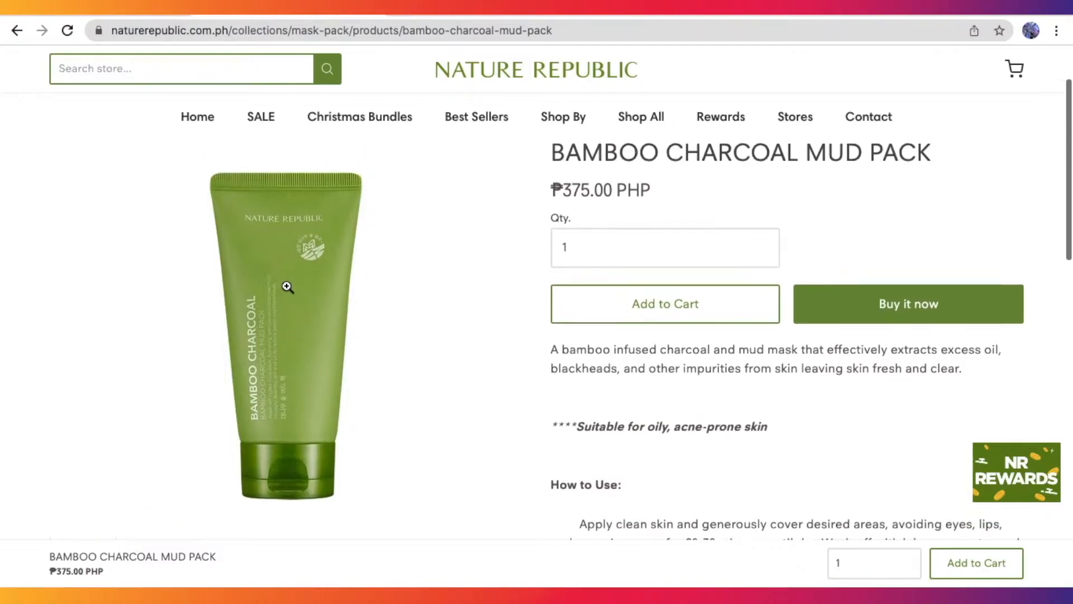
pyautogui.click(313, 288)
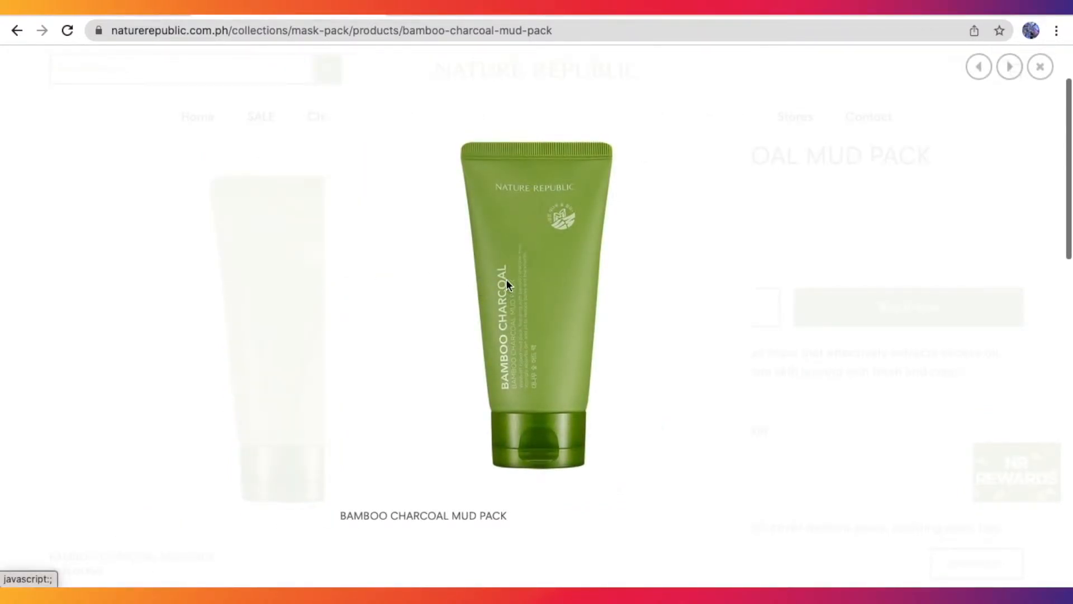
pyautogui.rightClick(535, 258)
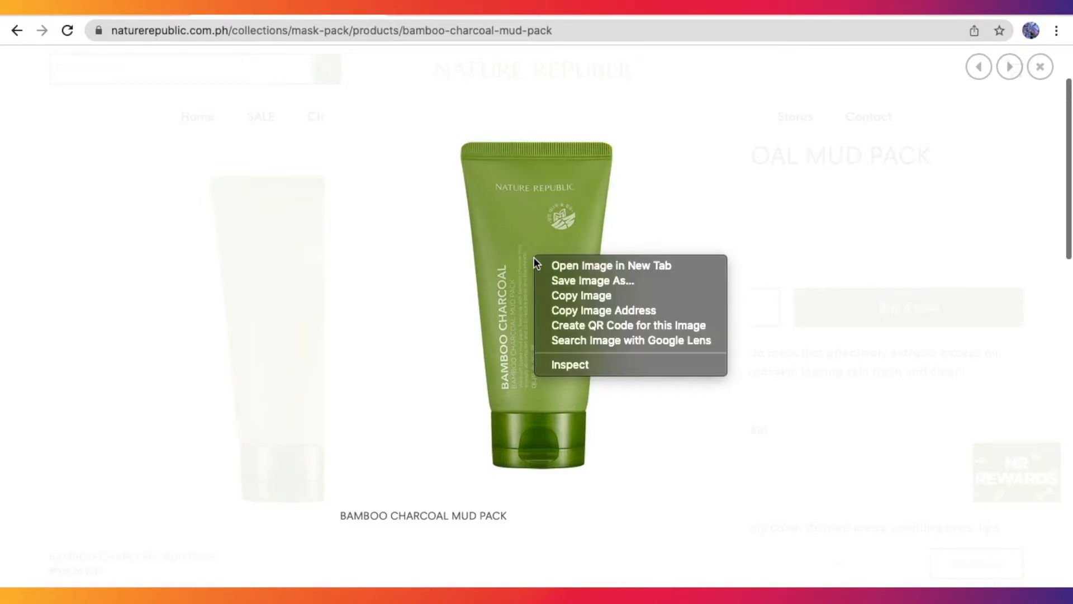
pyautogui.click(552, 278)
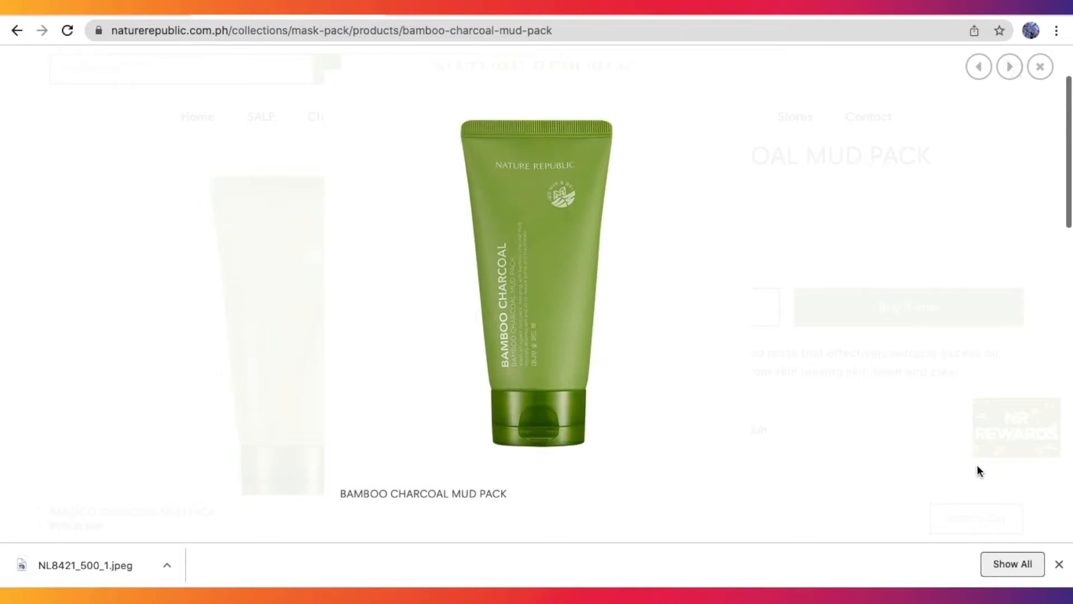
pyautogui.click(1058, 564)
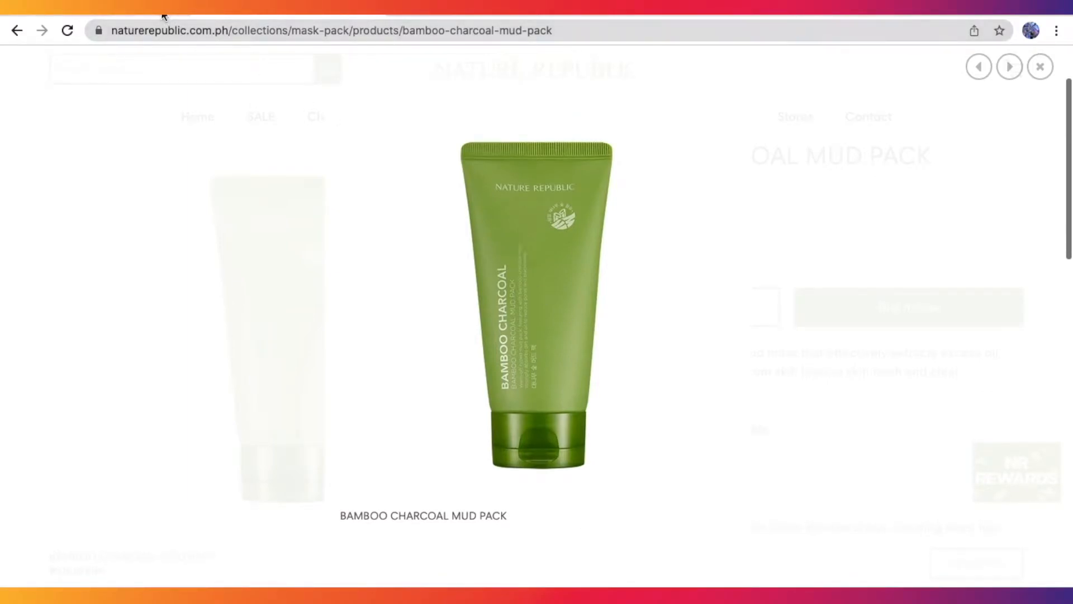
# - Return to Photopea and place the NL8421_500_1 product image in the podium document at 100% width and height
pyautogui.click(163, 15)
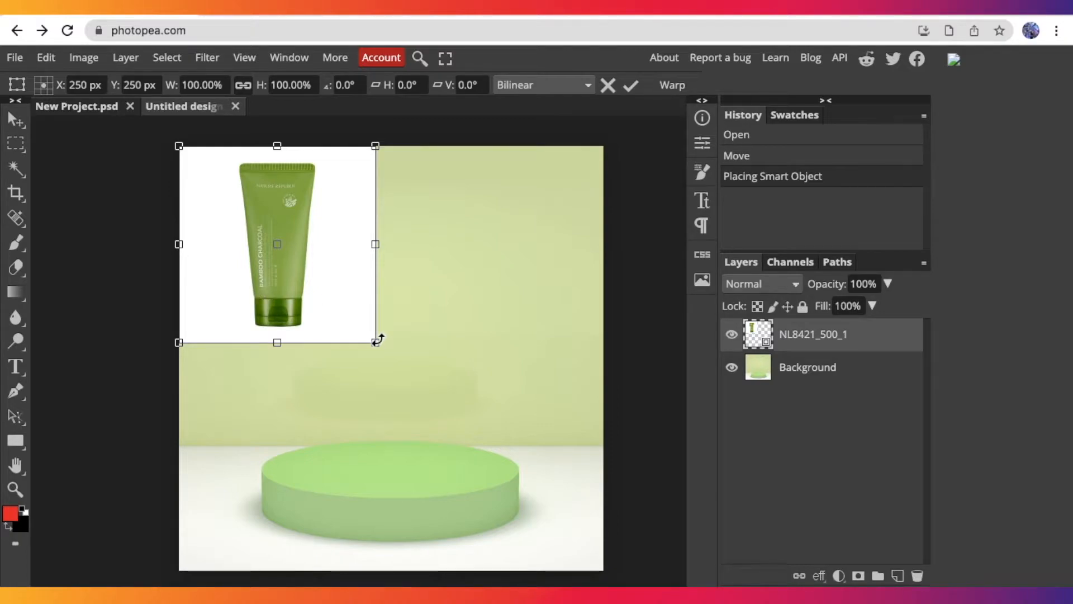
pyautogui.moveTo(374, 341); pyautogui.dragTo(408, 322)
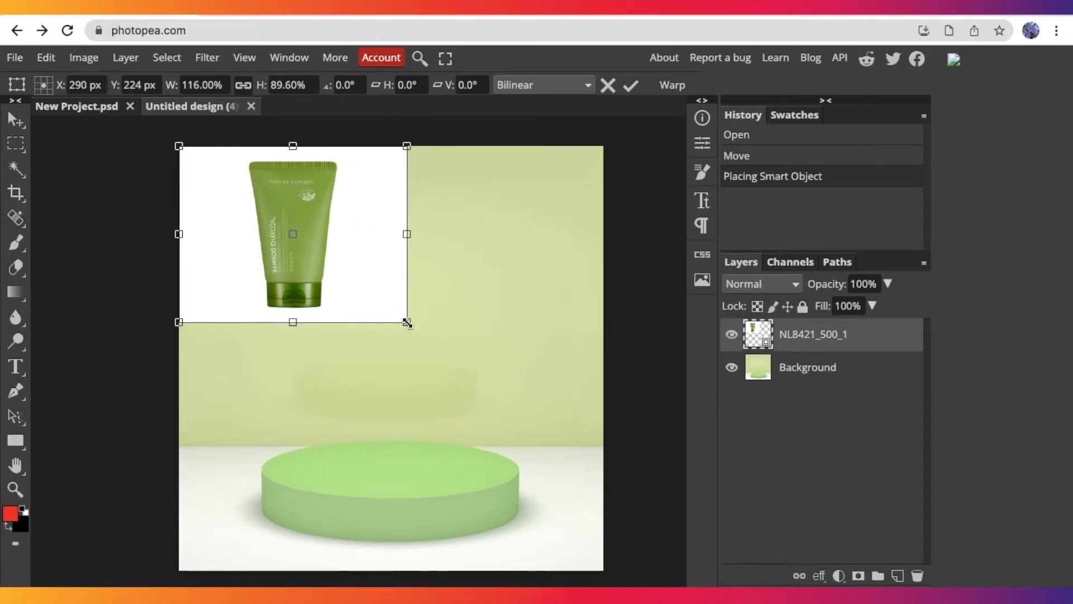
pyautogui.press('Return')
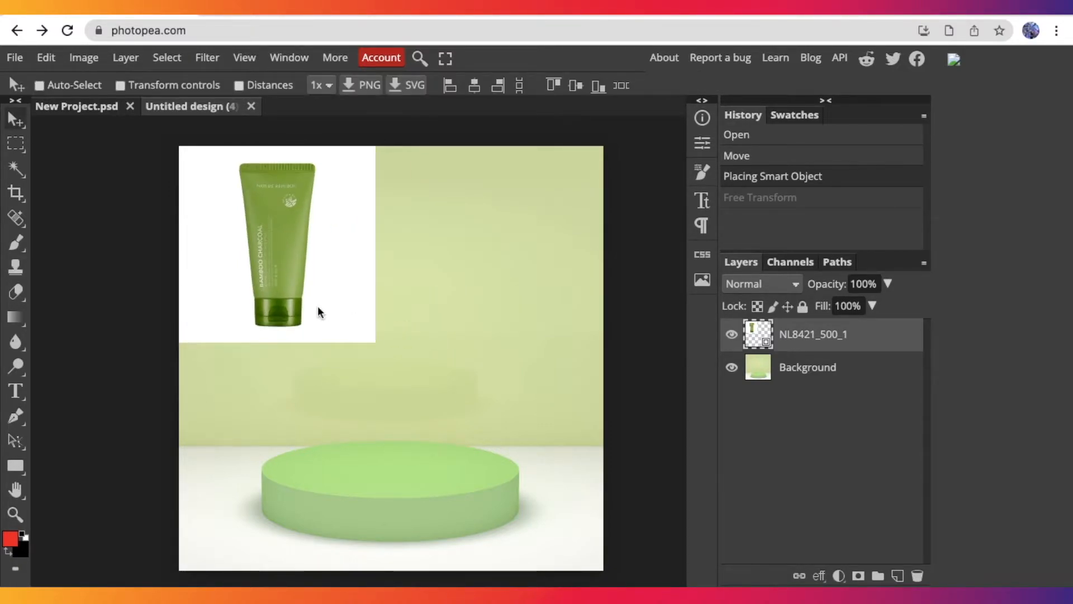
# - Scale the placed product image proportionally to 137% with the transform controls and centre it above the podium at about X 527, Y 500 px
pyautogui.click(149, 89)
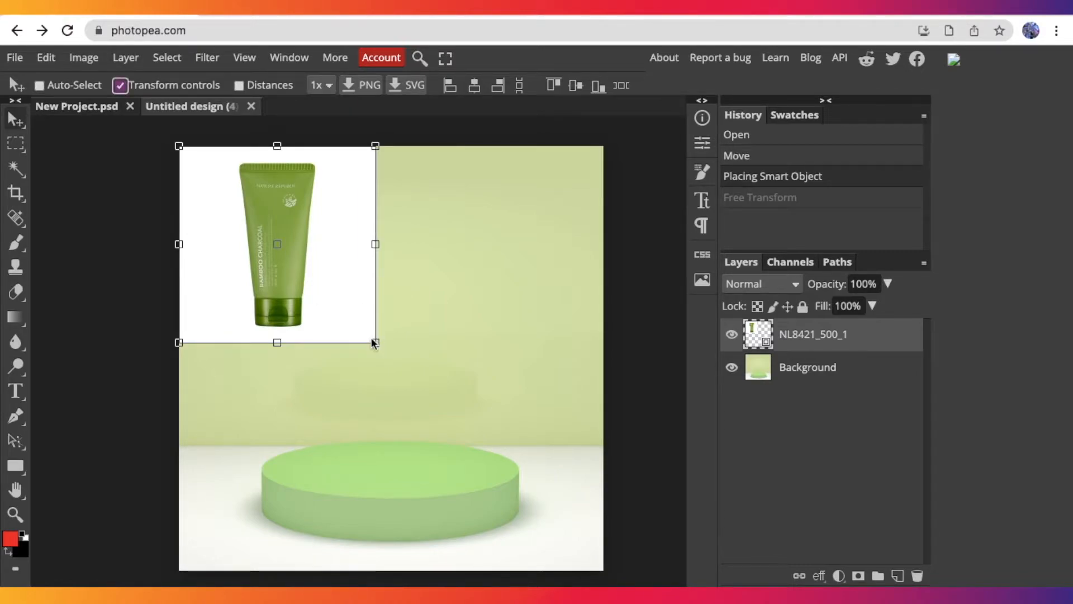
pyautogui.moveTo(374, 343); pyautogui.dragTo(449, 386)
pyautogui.moveTo(312, 327); pyautogui.dragTo(384, 392)
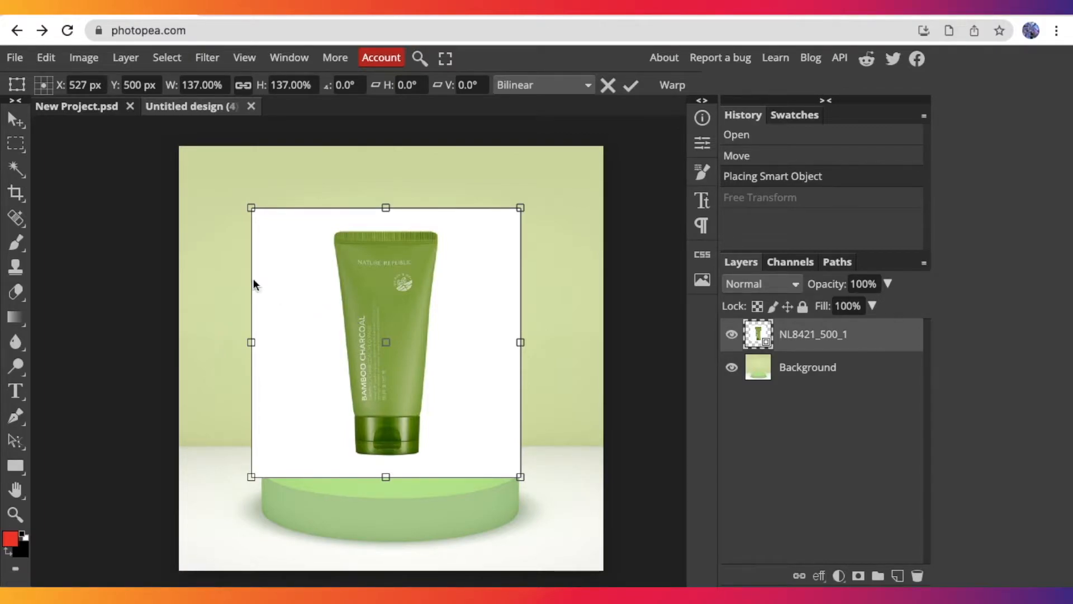
# - Apply the transform, convert the product layer to a smart object, and rasterize it
pyautogui.rightClick(803, 337)
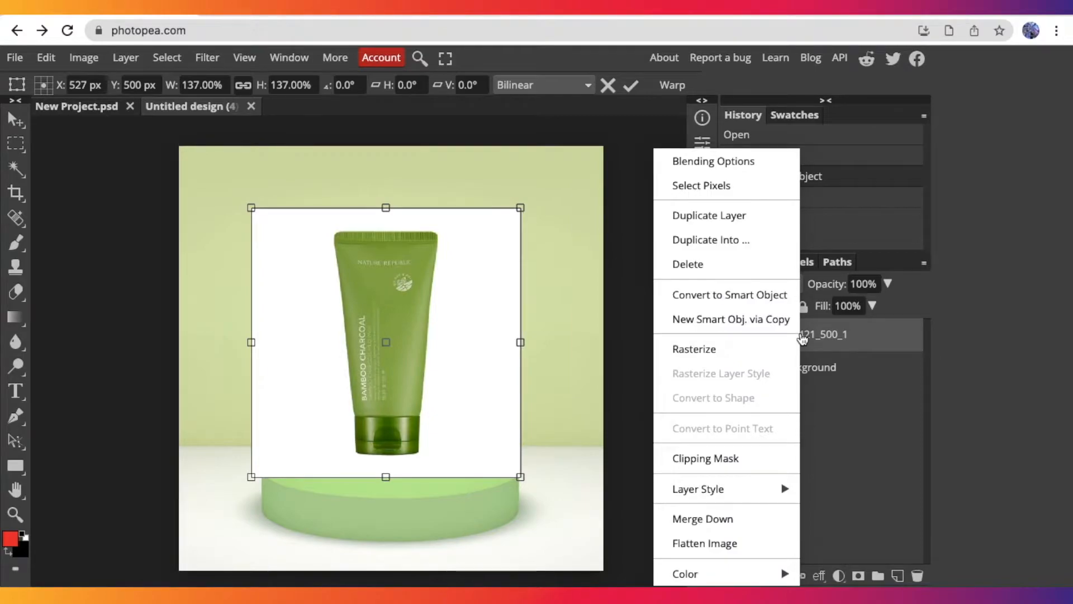
pyautogui.click(755, 296)
pyautogui.rightClick(816, 339)
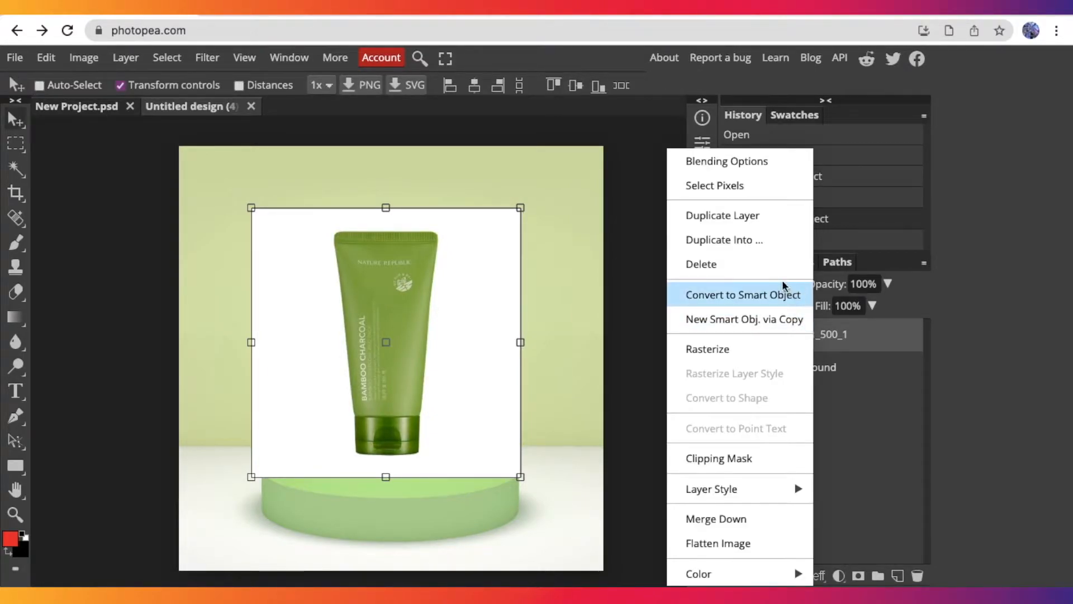
pyautogui.click(787, 351)
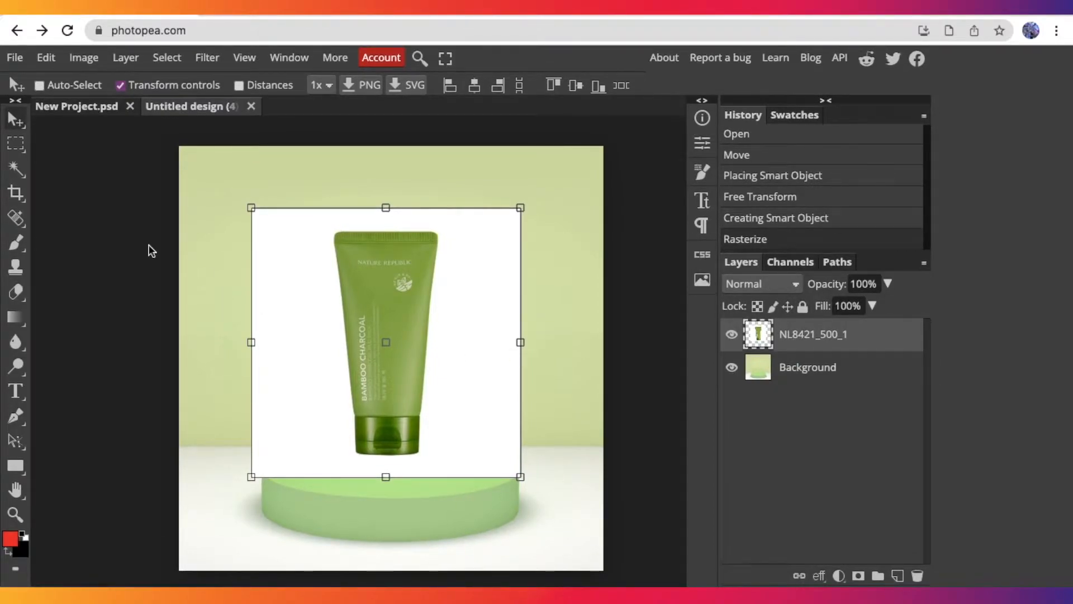
# - Select the white area around the tube with the Magic Wand at tolerance 16, delete it, and clear the selection
pyautogui.click(19, 169)
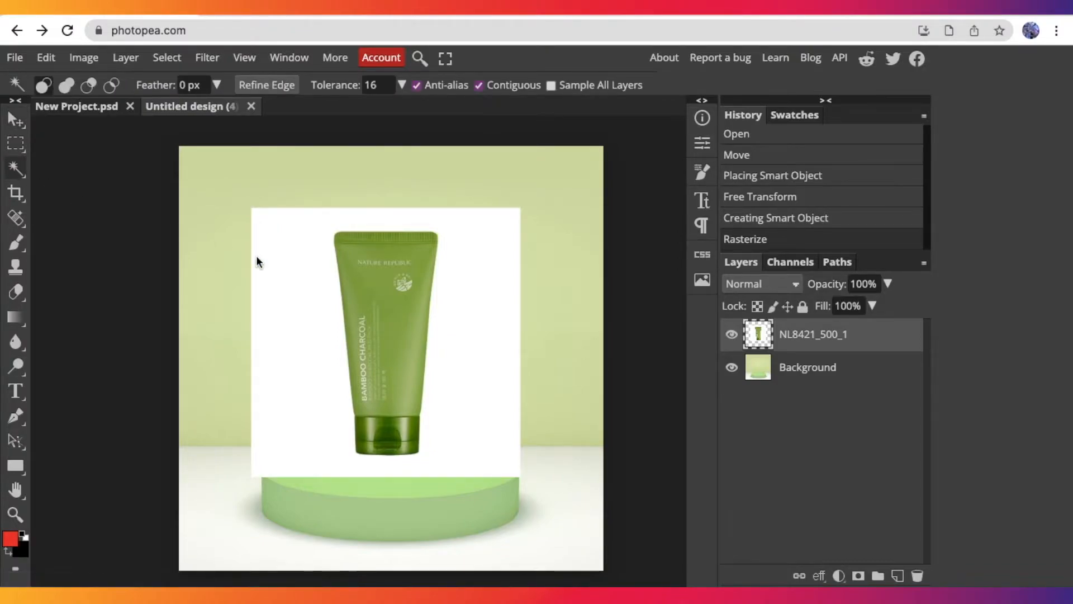
pyautogui.click(294, 268)
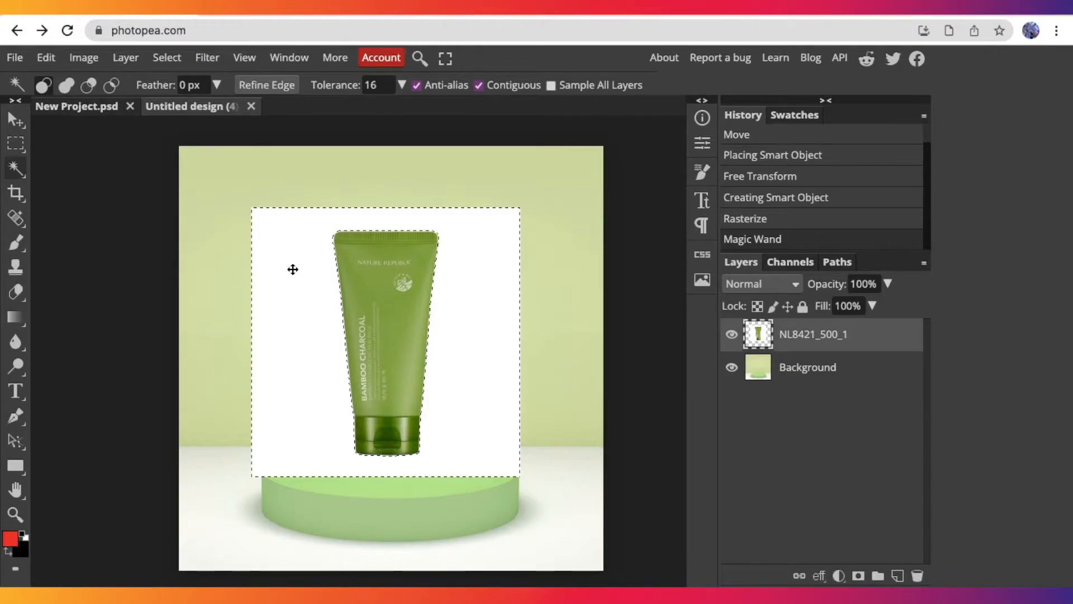
pyautogui.press('Delete')
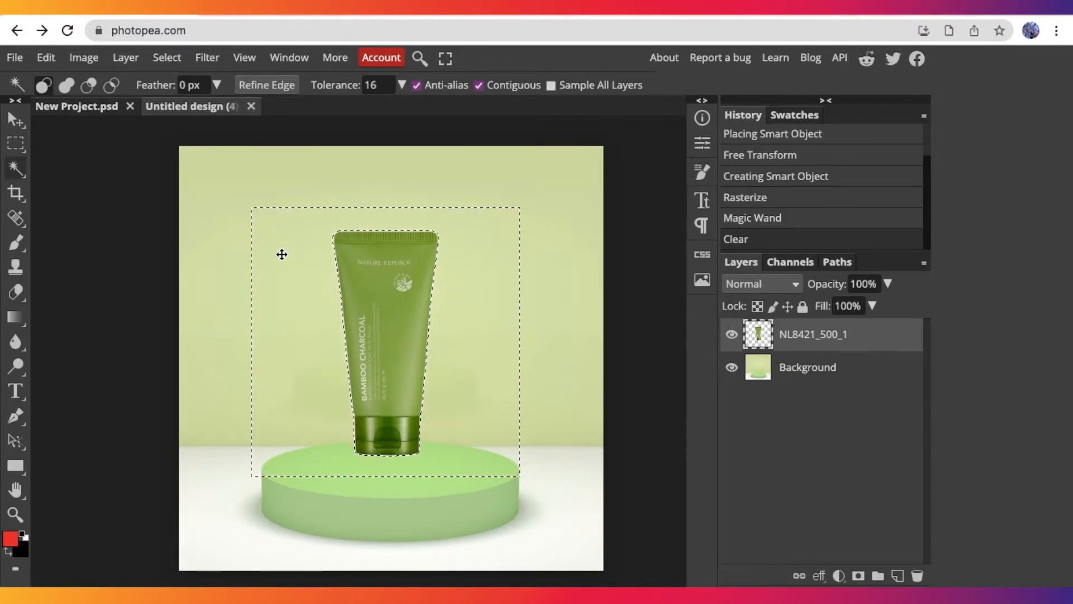
pyautogui.click(14, 121)
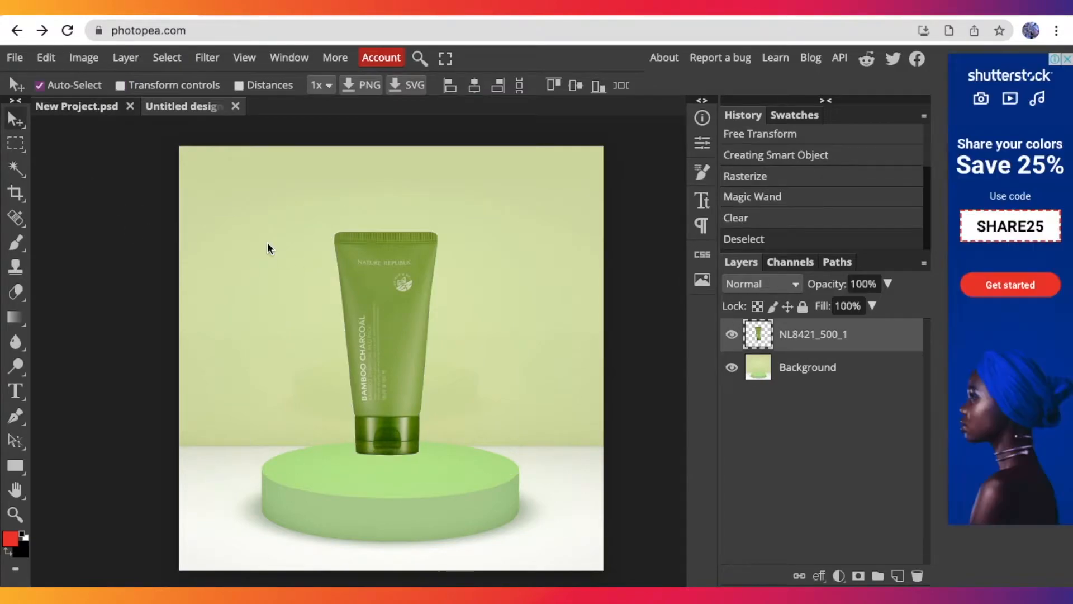
pyautogui.press('super+z')
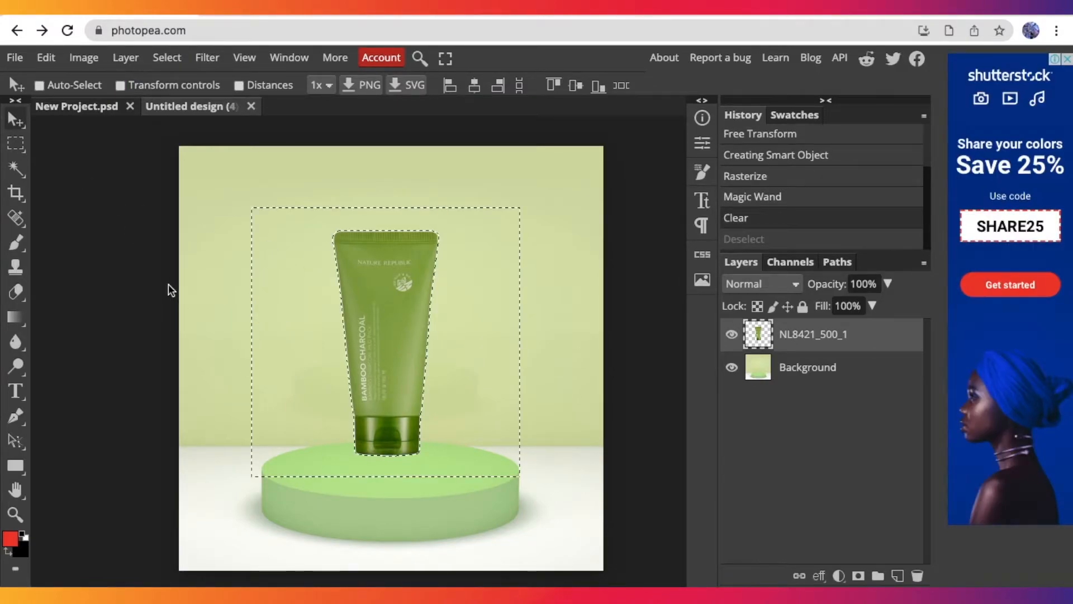
pyautogui.click(163, 58)
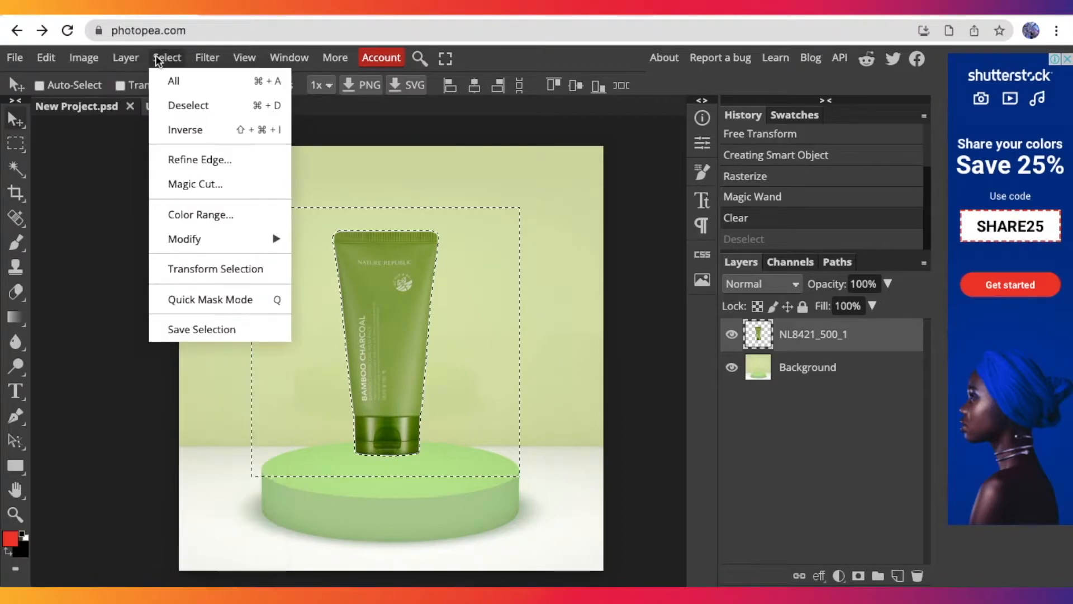
pyautogui.click(177, 104)
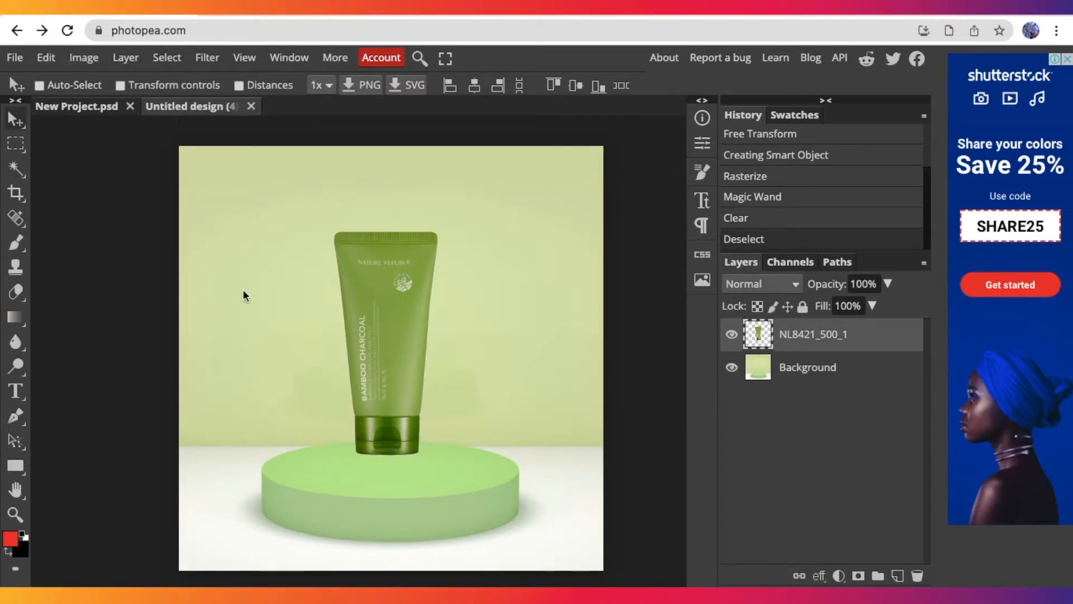
# - Shift the cut-out tube slightly downward with the Move tool so that it stands on the podium
pyautogui.scroll(-1, 243, 290)
pyautogui.hscroll(1, 243, 290)
pyautogui.moveTo(375, 267)
pyautogui.mouseDown()
pyautogui.moveTo(390, 293)
pyautogui.moveTo(379, 282)
pyautogui.mouseUp()
pyautogui.scroll(-1, 444, 325)
pyautogui.hscroll(1, 444, 325)
pyautogui.hscroll(-1, 416, 339)
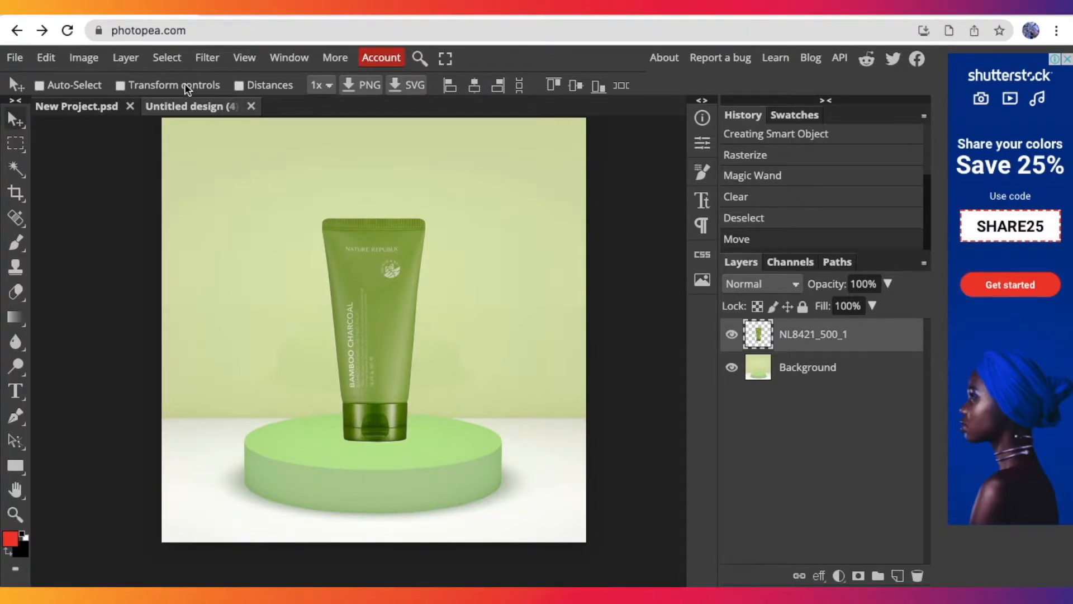
# - Enlarge the tube proportionally to 113.11% with the transform controls, apply the change, and turn the controls off
pyautogui.click(121, 86)
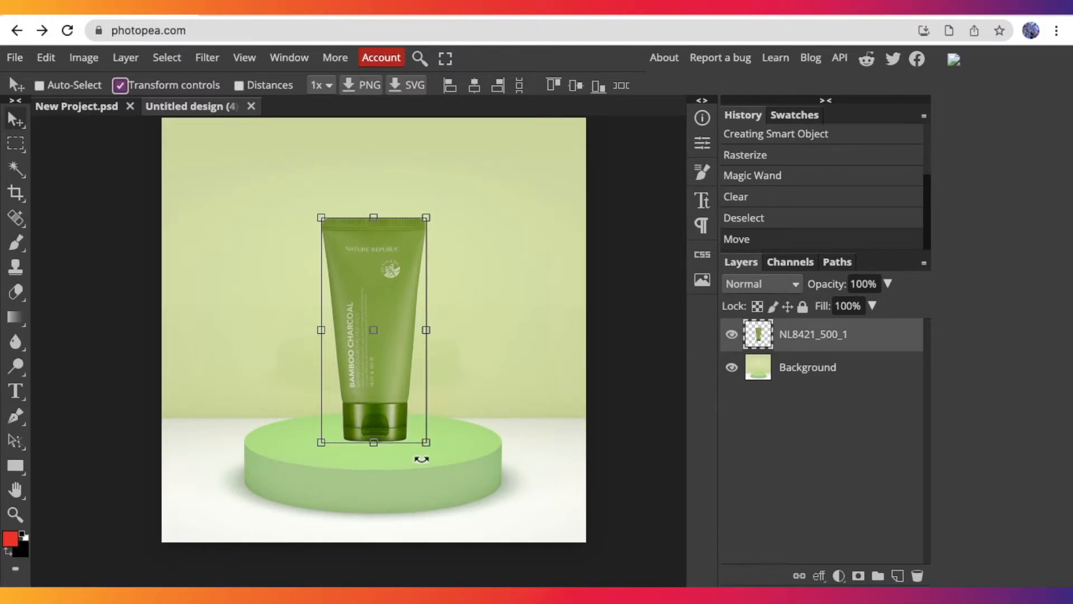
pyautogui.moveTo(428, 443); pyautogui.dragTo(390, 422)
pyautogui.press('super+z')
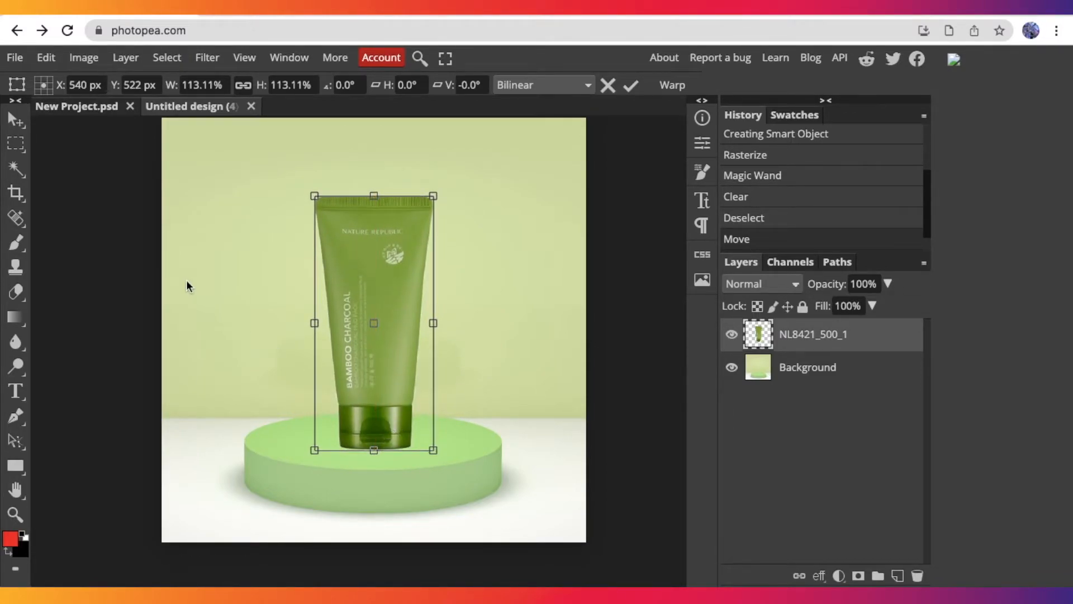
pyautogui.press('Return')
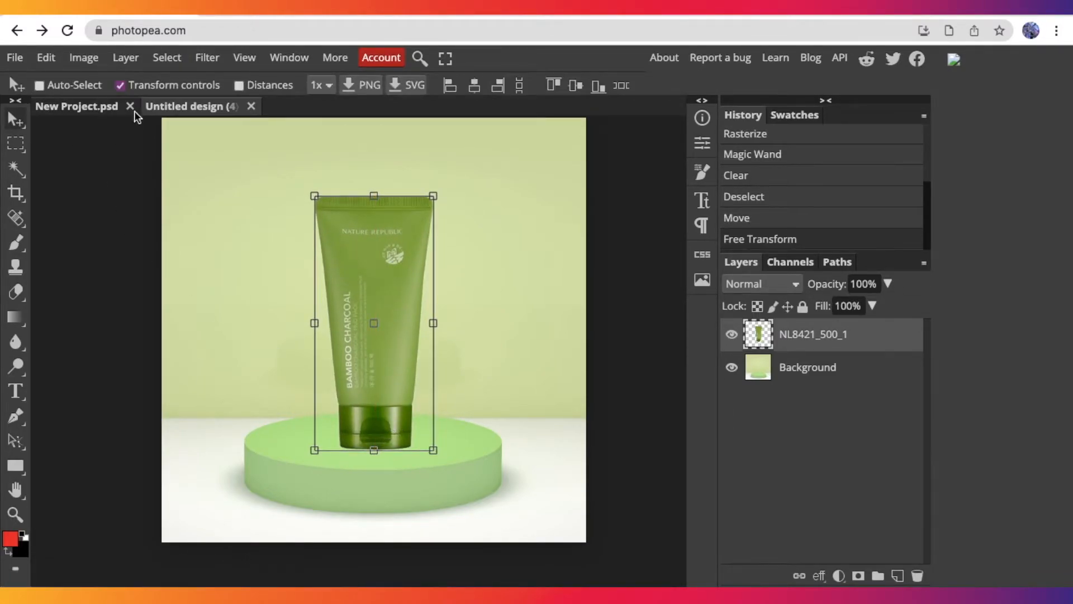
pyautogui.click(121, 85)
pyautogui.scroll(1, 180, 287)
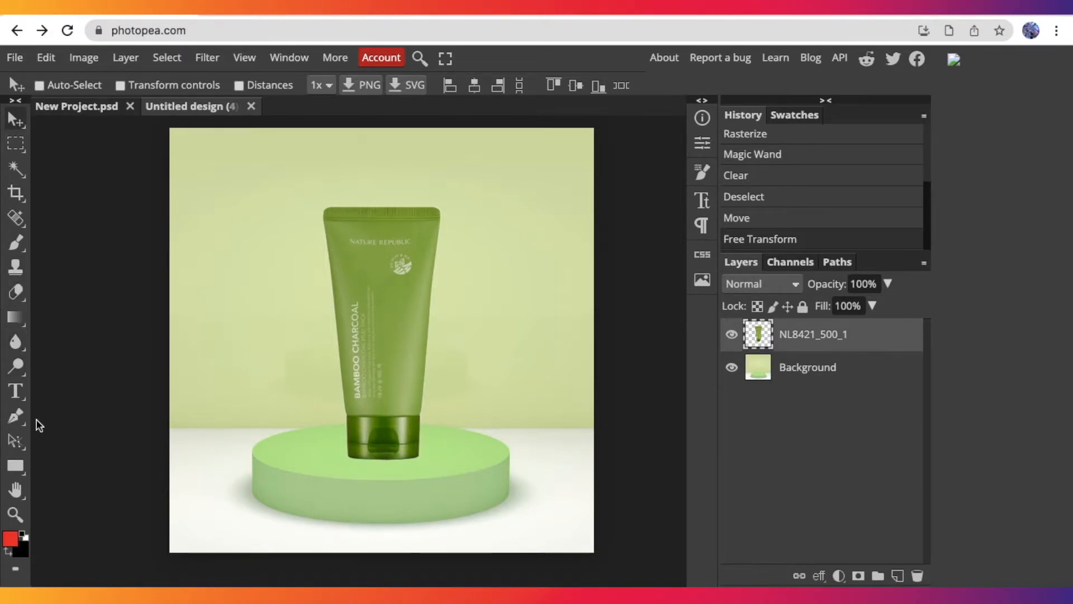
# - Draw a flat ellipse slightly wider than the tube's cap across its base and fill it with grey
pyautogui.rightClick(18, 463)
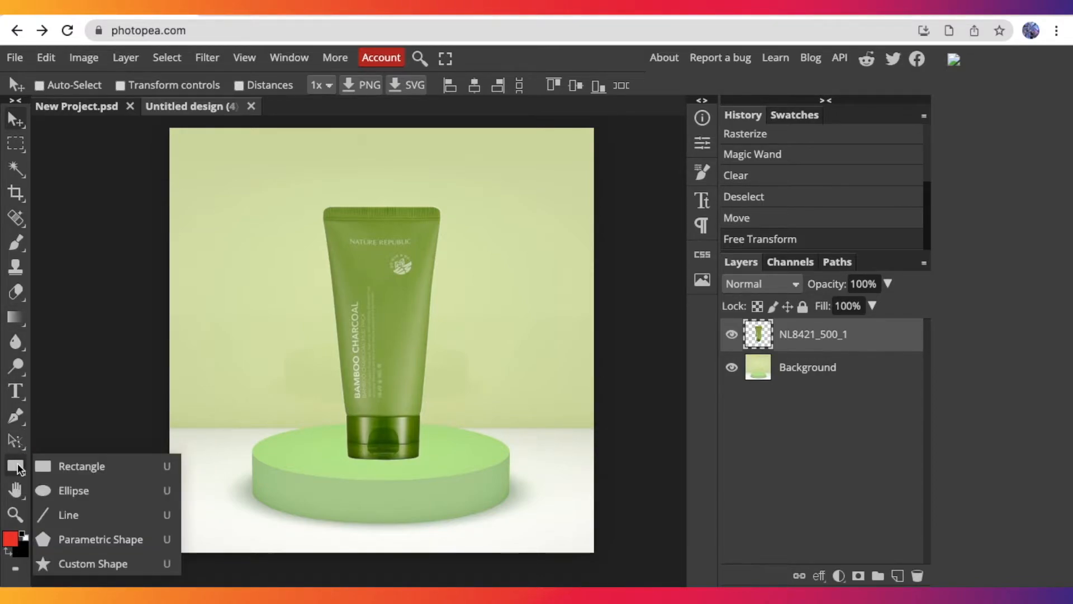
pyautogui.click(74, 491)
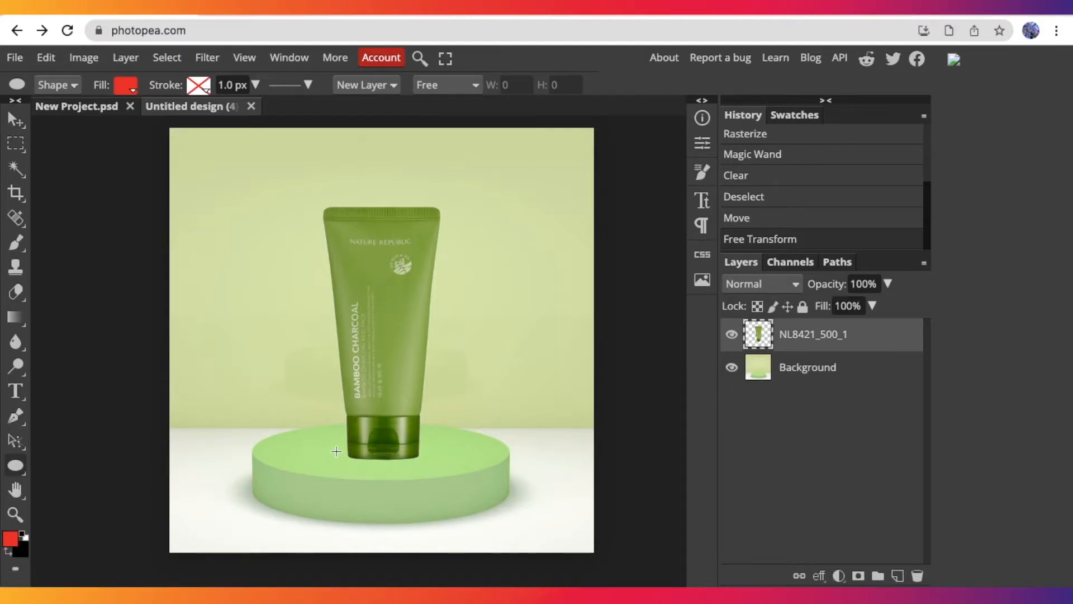
pyautogui.moveTo(338, 449); pyautogui.dragTo(435, 467)
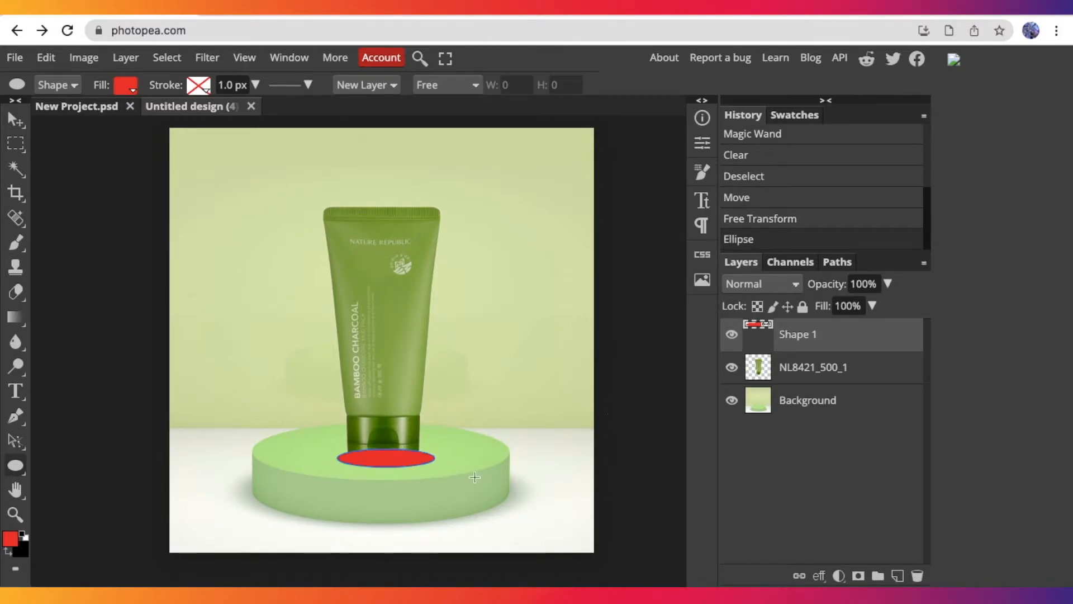
pyautogui.click(126, 87)
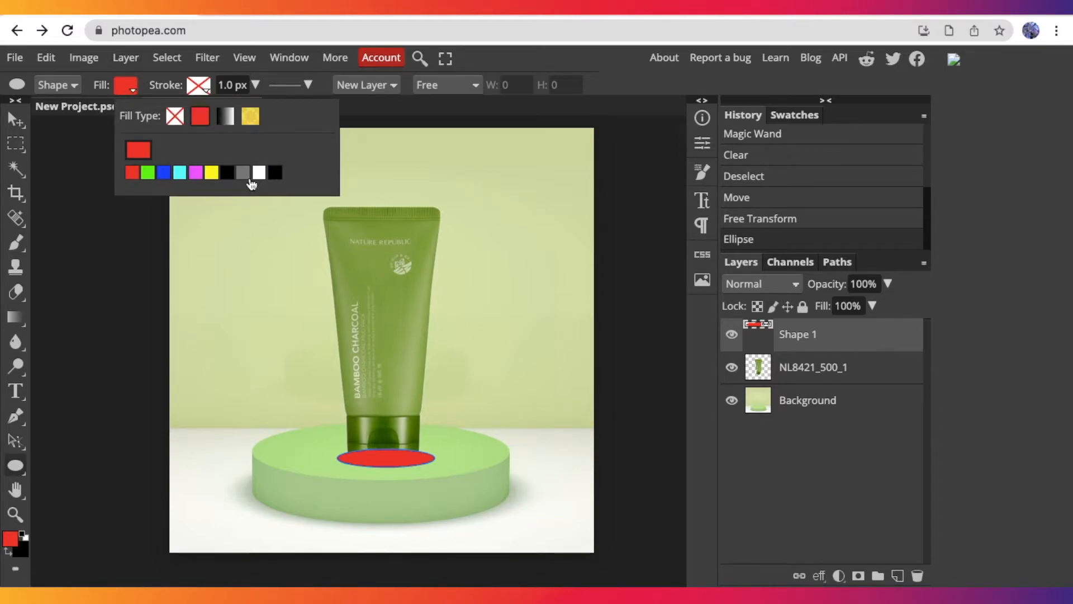
pyautogui.click(243, 173)
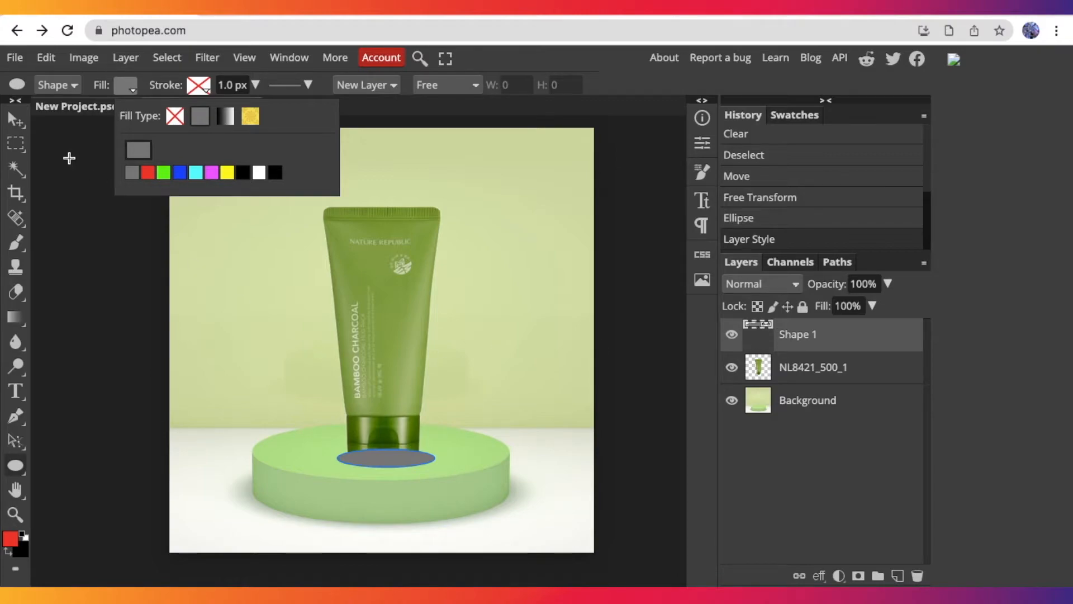
# - Nudge the grey ellipse slightly left under the tube and place its layer below the product layer
pyautogui.click(20, 135)
pyautogui.click(20, 124)
pyautogui.moveTo(375, 461); pyautogui.dragTo(377, 460)
pyautogui.moveTo(815, 341); pyautogui.dragTo(819, 394)
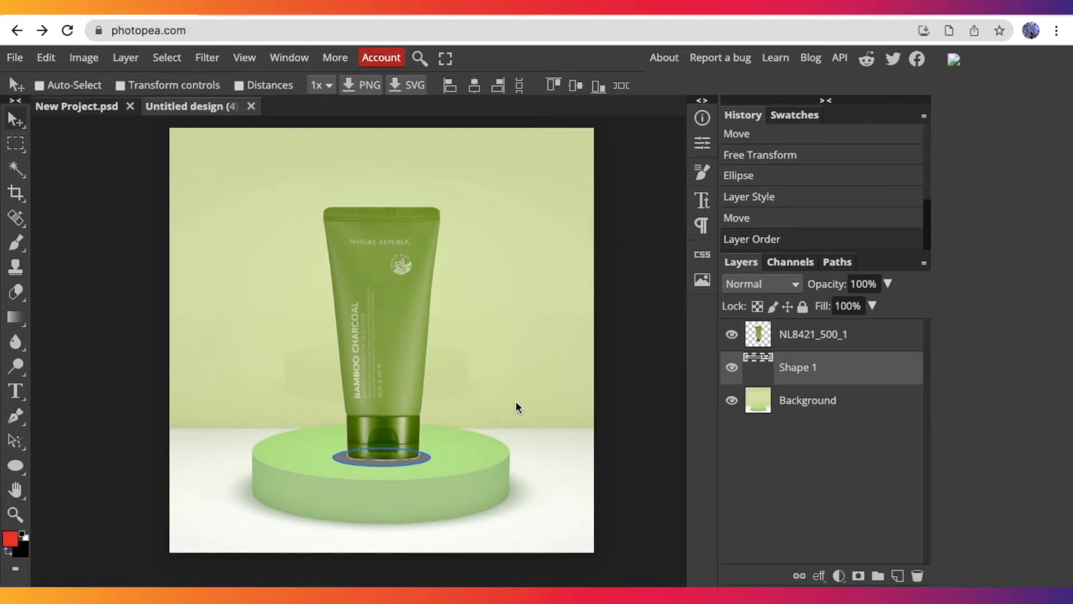
# - Lower the grey ellipse layer's opacity to 62% and its fill to 57% in its blending options
pyautogui.click(829, 342)
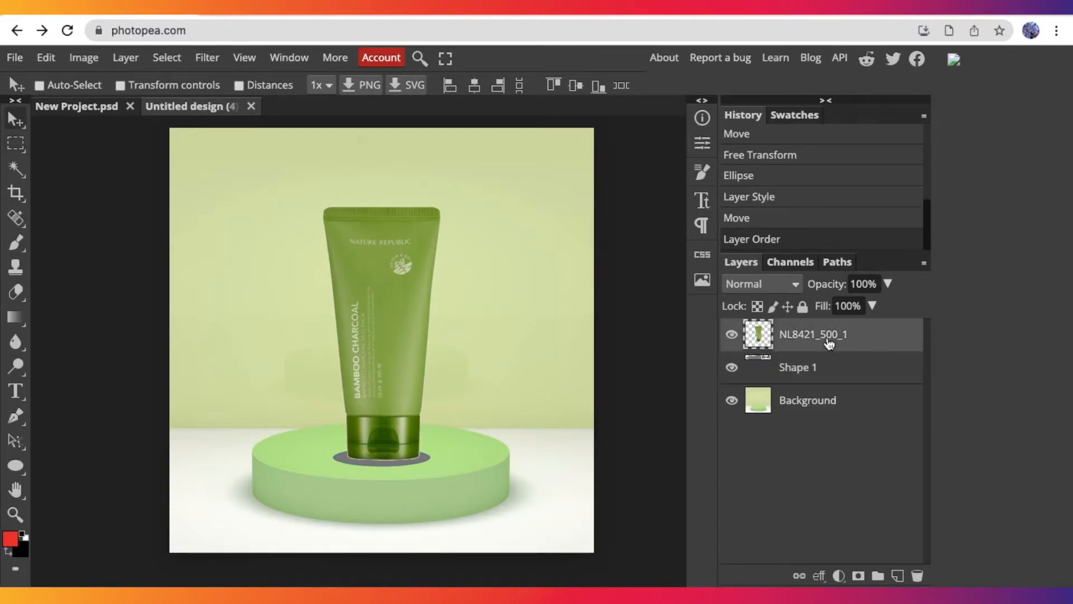
pyautogui.click(826, 379)
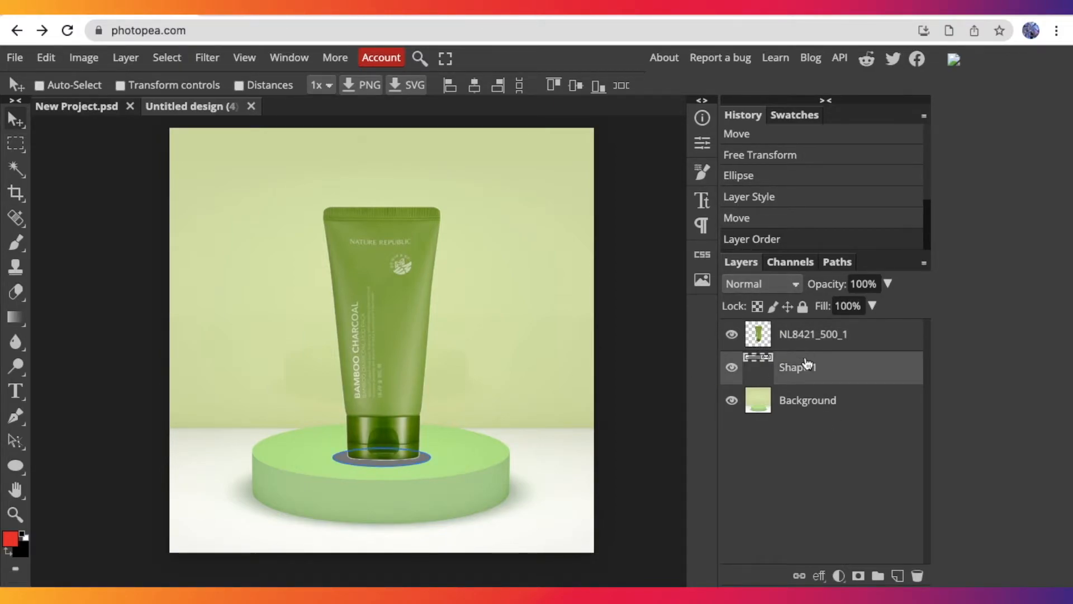
pyautogui.rightClick(807, 364)
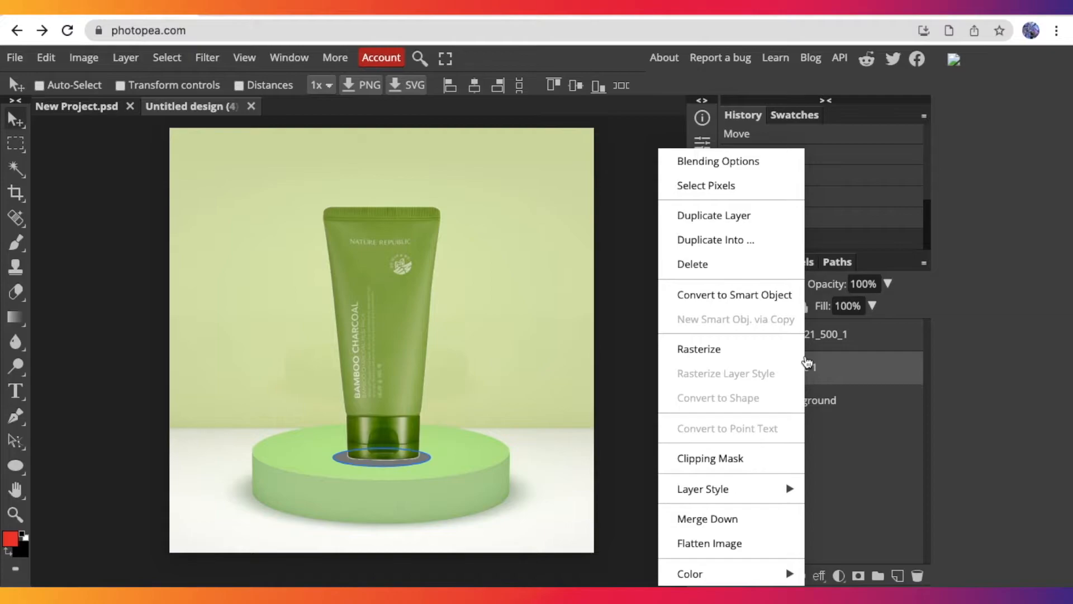
pyautogui.click(739, 160)
pyautogui.moveTo(452, 177); pyautogui.dragTo(818, 73)
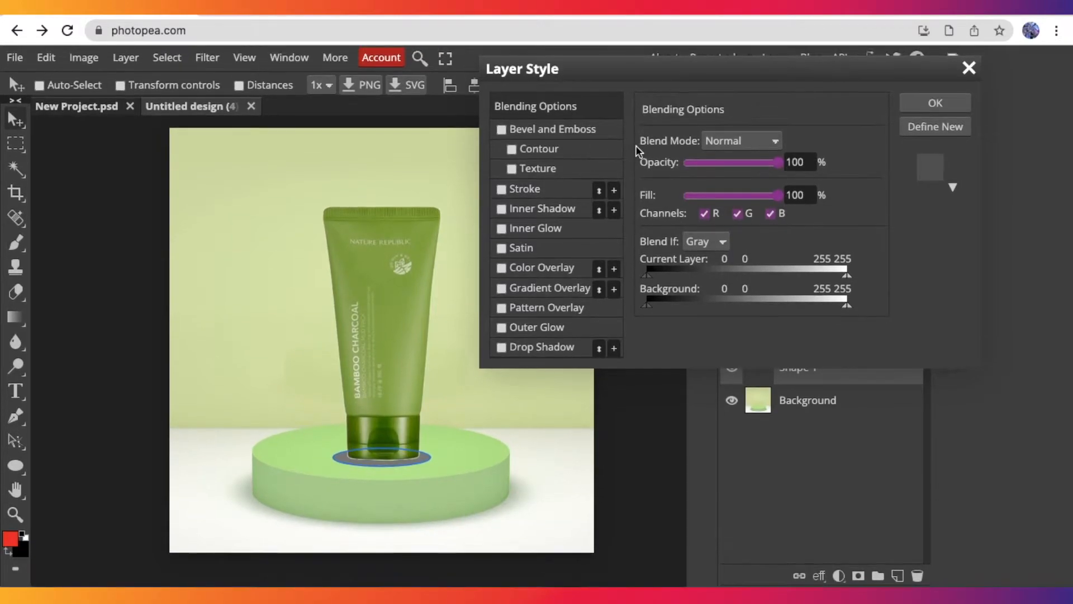
pyautogui.moveTo(734, 161)
pyautogui.mouseDown()
pyautogui.moveTo(708, 168)
pyautogui.moveTo(745, 166)
pyautogui.mouseUp()
pyautogui.click(740, 195)
pyautogui.click(942, 103)
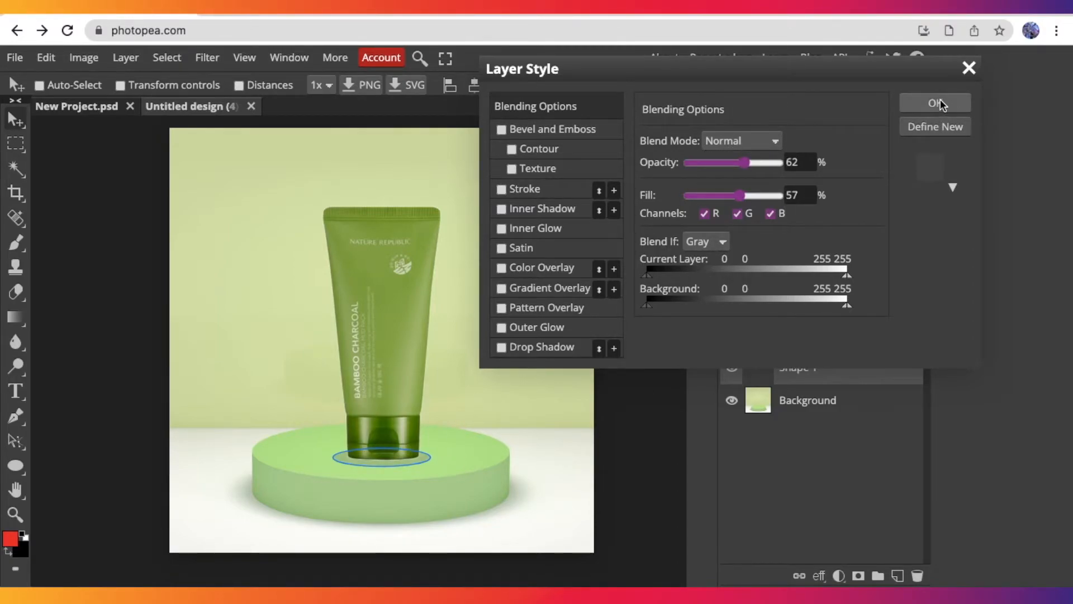
# - Try to apply a Gaussian Blur to the ellipse while it is still a shape layer
pyautogui.click(208, 58)
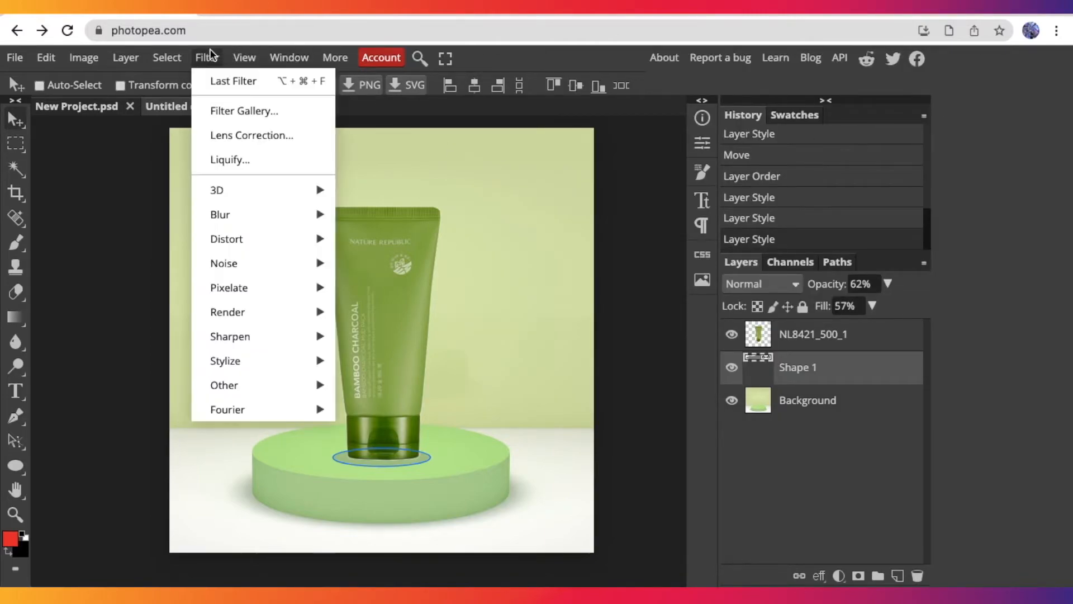
pyautogui.moveTo(224, 212)
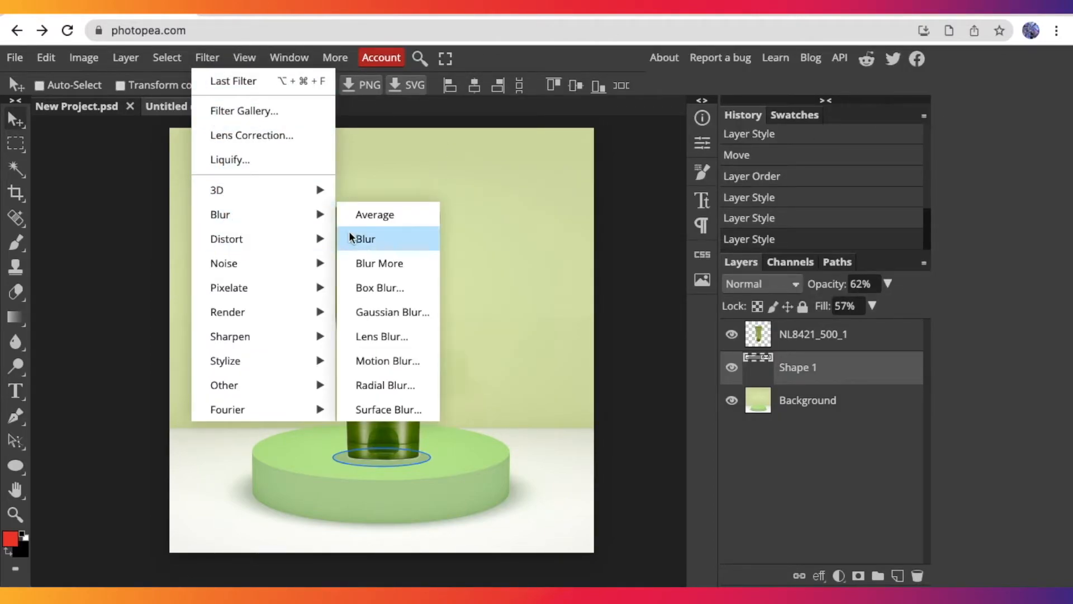
pyautogui.click(379, 310)
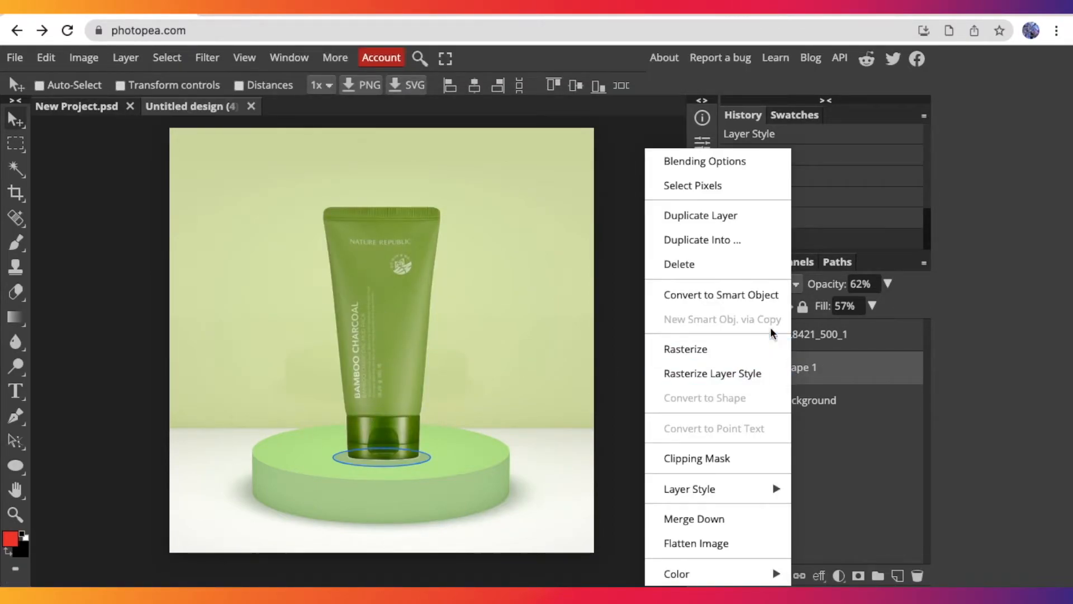
# - Convert the ellipse layer to a smart object and rasterize it
pyautogui.click(763, 296)
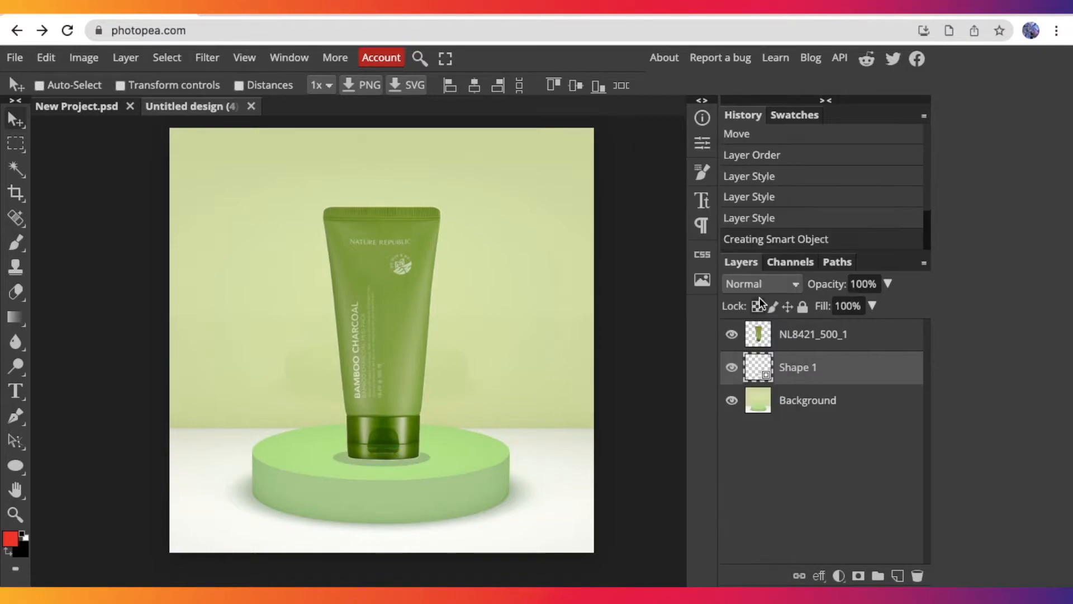
pyautogui.rightClick(800, 376)
pyautogui.click(788, 353)
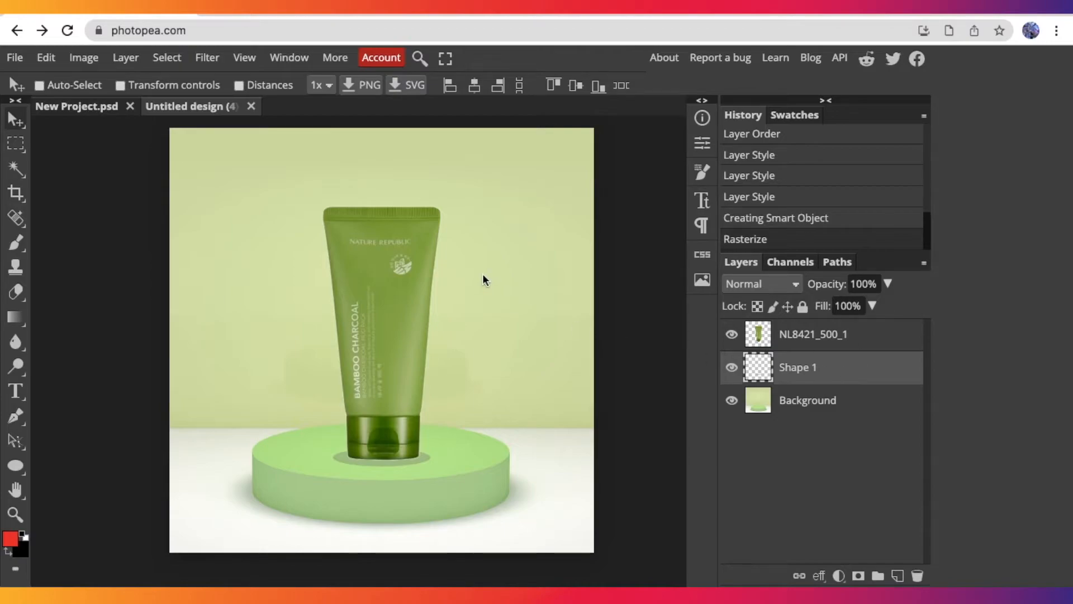
# - Apply a Gaussian Blur with a radius of 8.3 px to the rasterized ellipse under the tube
pyautogui.click(216, 57)
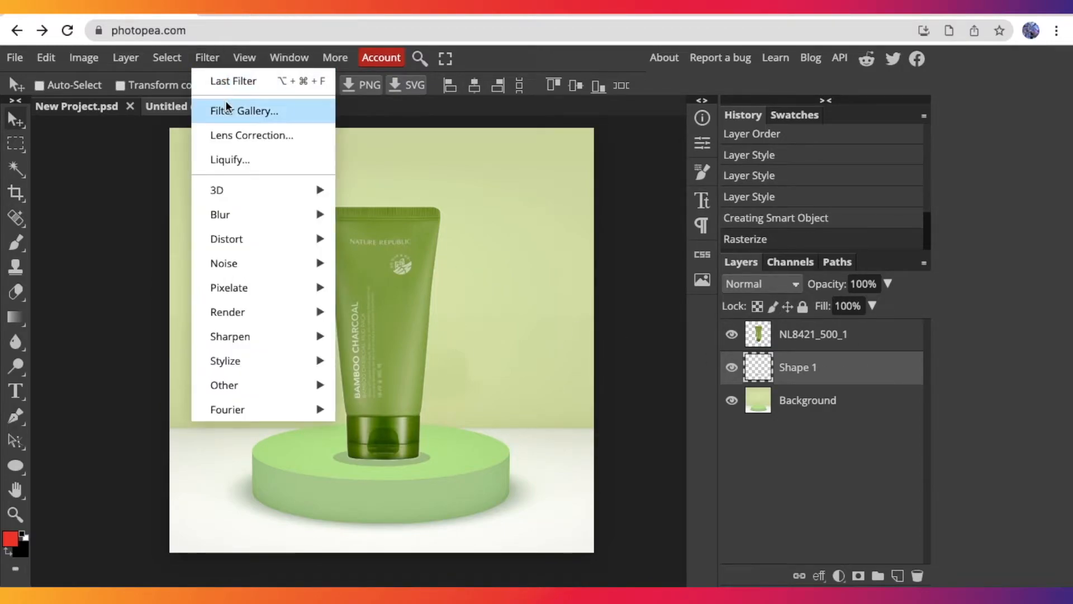
pyautogui.moveTo(243, 213)
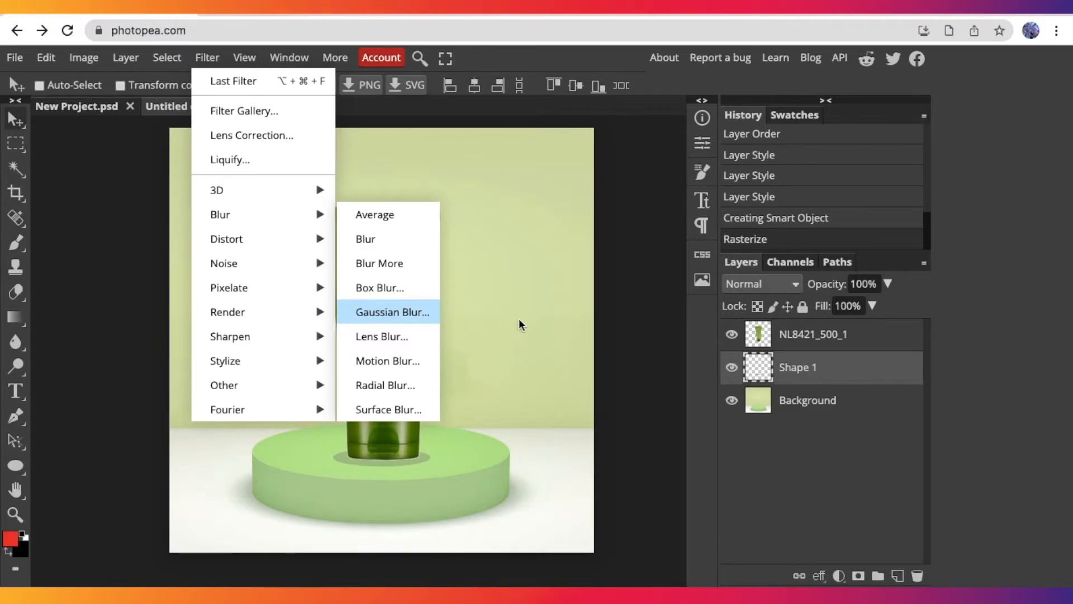
pyautogui.click(418, 312)
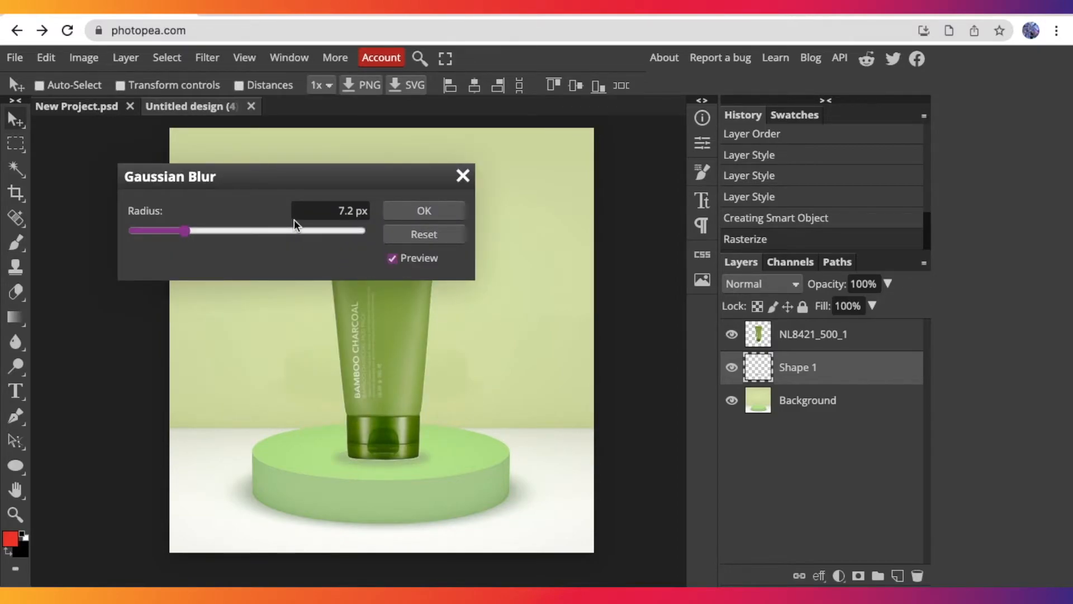
pyautogui.moveTo(193, 229)
pyautogui.mouseDown()
pyautogui.moveTo(213, 230)
pyautogui.moveTo(178, 235)
pyautogui.moveTo(206, 230)
pyautogui.moveTo(187, 234)
pyautogui.moveTo(196, 227)
pyautogui.mouseUp()
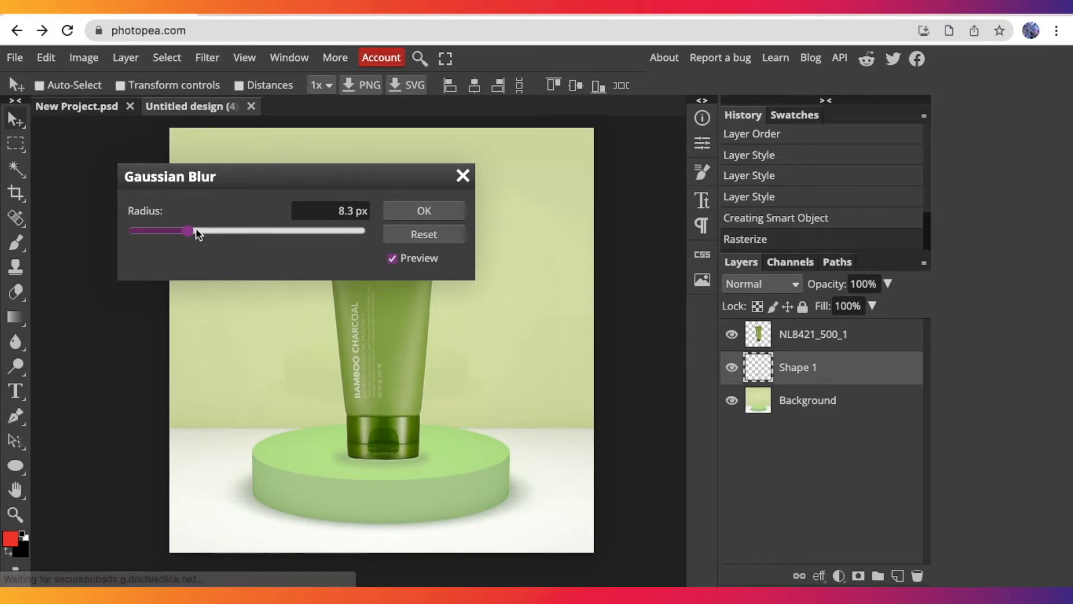
pyautogui.click(416, 213)
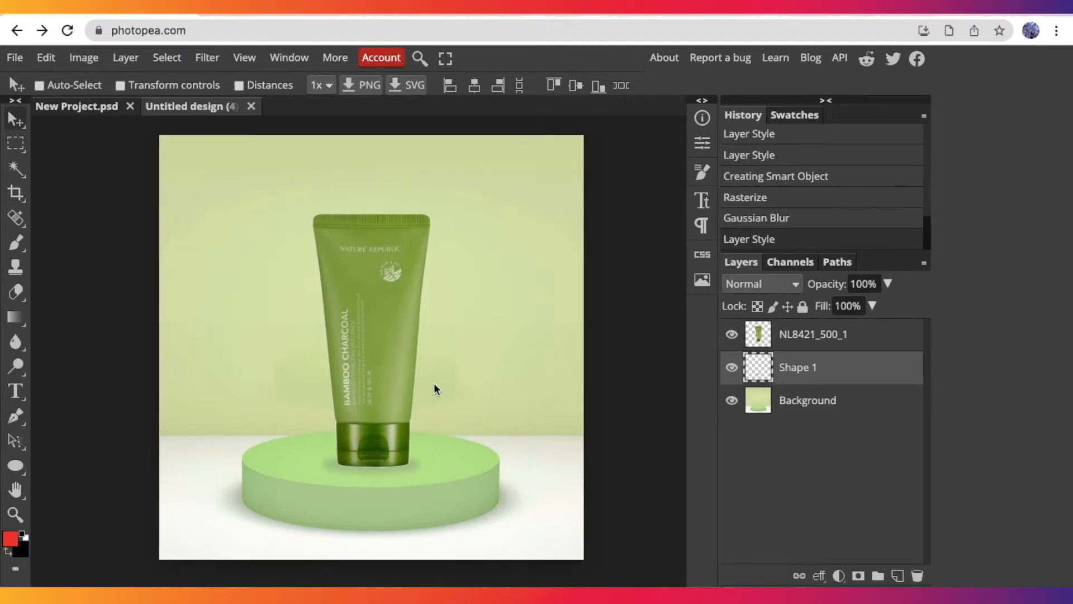
# - Add a horizontal text box above the Background layer, across the tube's upper edge, reading "Bamboo Charcoal Mud Mask"
pyautogui.click(833, 403)
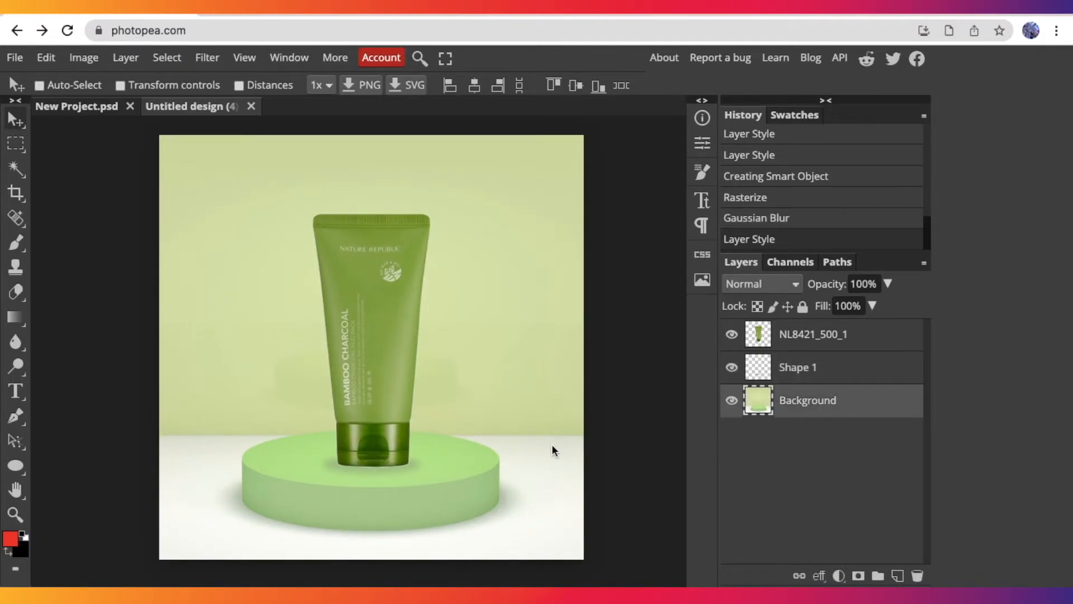
pyautogui.scroll(-1, 552, 449)
pyautogui.scroll(1, 552, 450)
pyautogui.scroll(1, 552, 450)
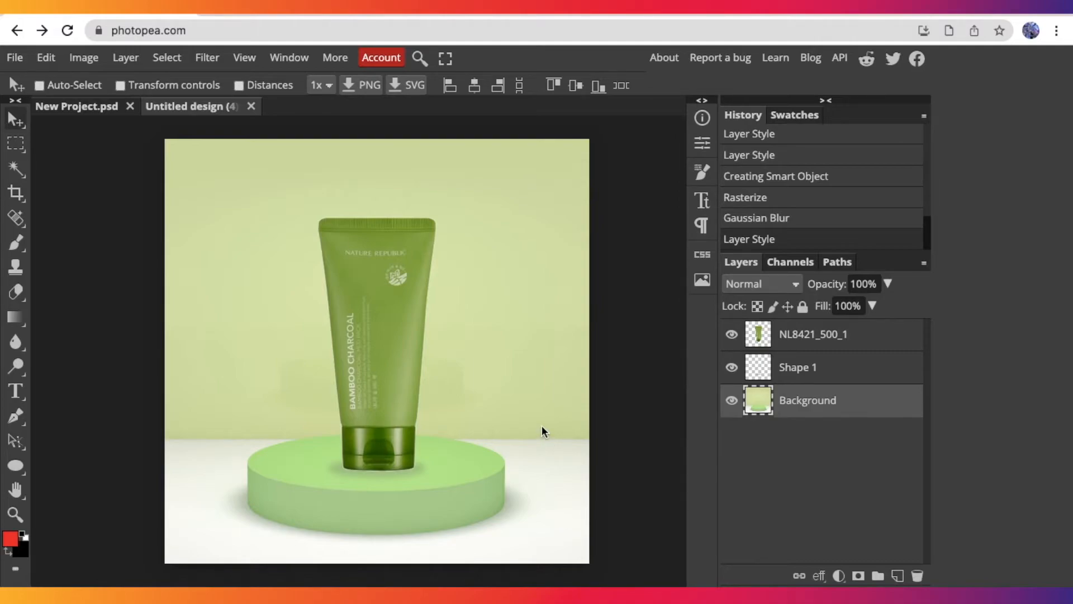
pyautogui.hscroll(-1, 542, 431)
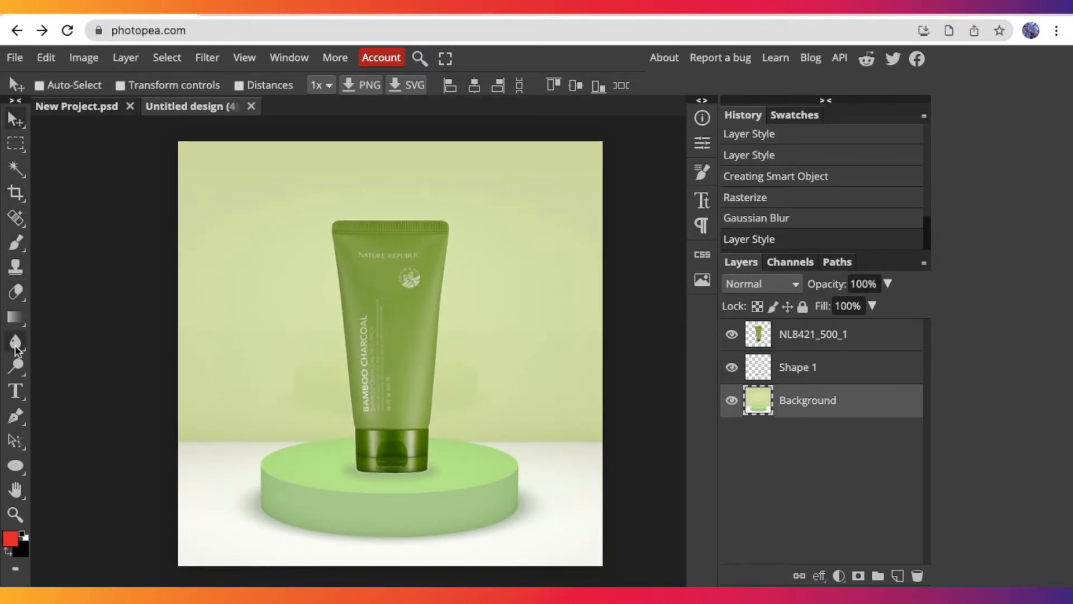
pyautogui.rightClick(13, 401)
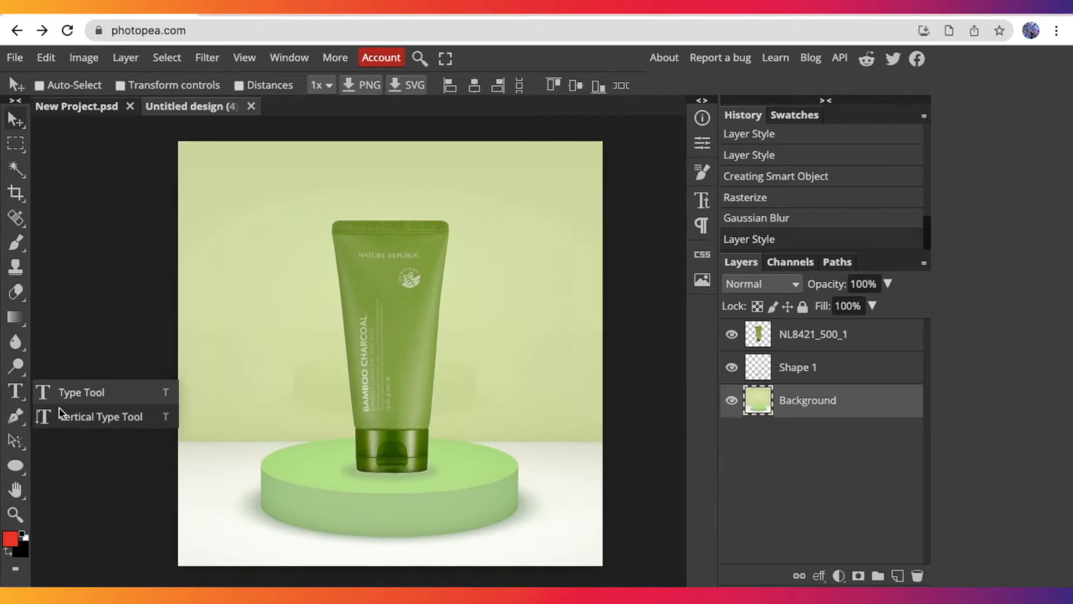
pyautogui.click(78, 392)
pyautogui.moveTo(234, 189); pyautogui.dragTo(453, 249)
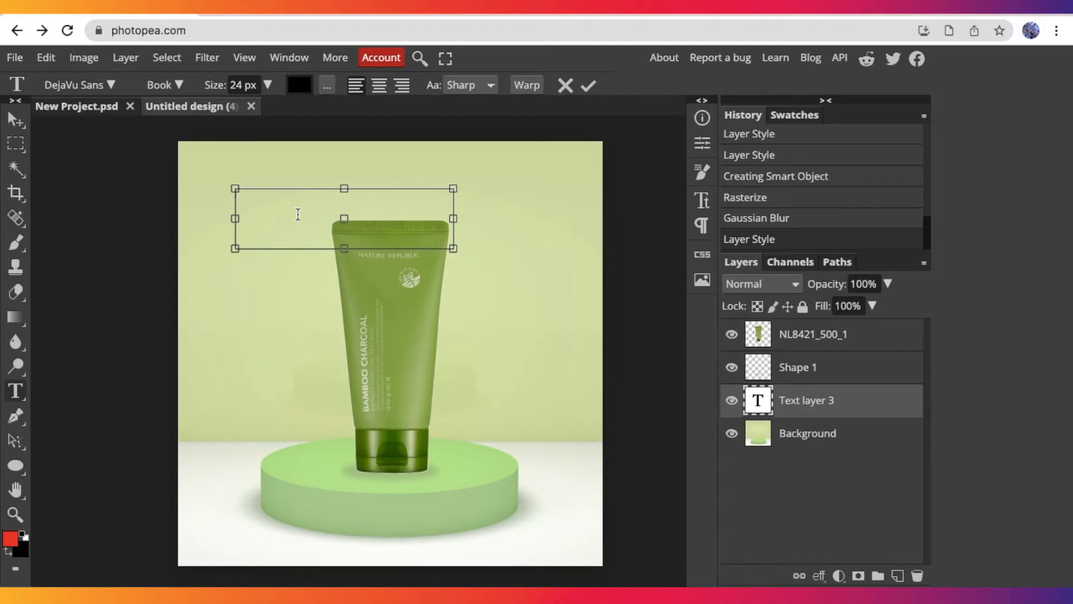
pyautogui.write('Bamboo Charcoal M')
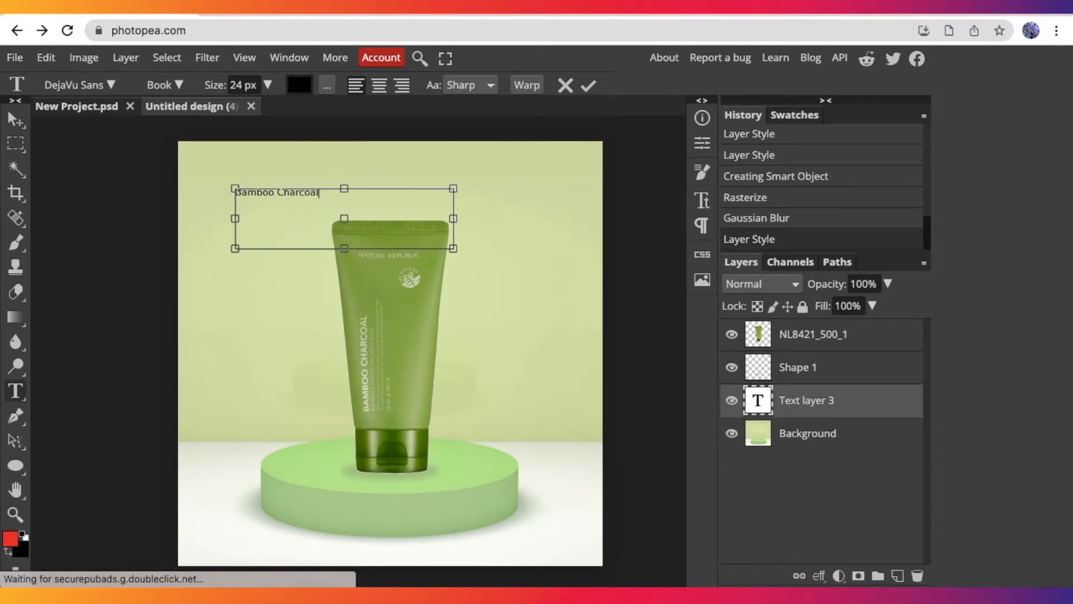
pyautogui.write('ud Mask')
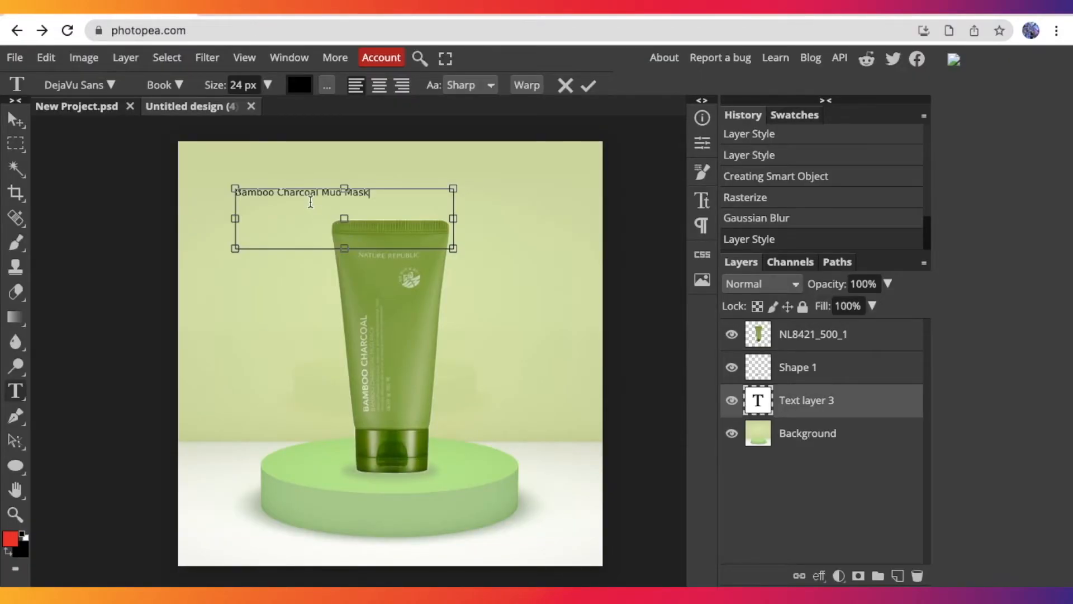
# - Set the whole heading's font size to 66 px and widen its text box to hold two lines
pyautogui.tripleClick(311, 202)
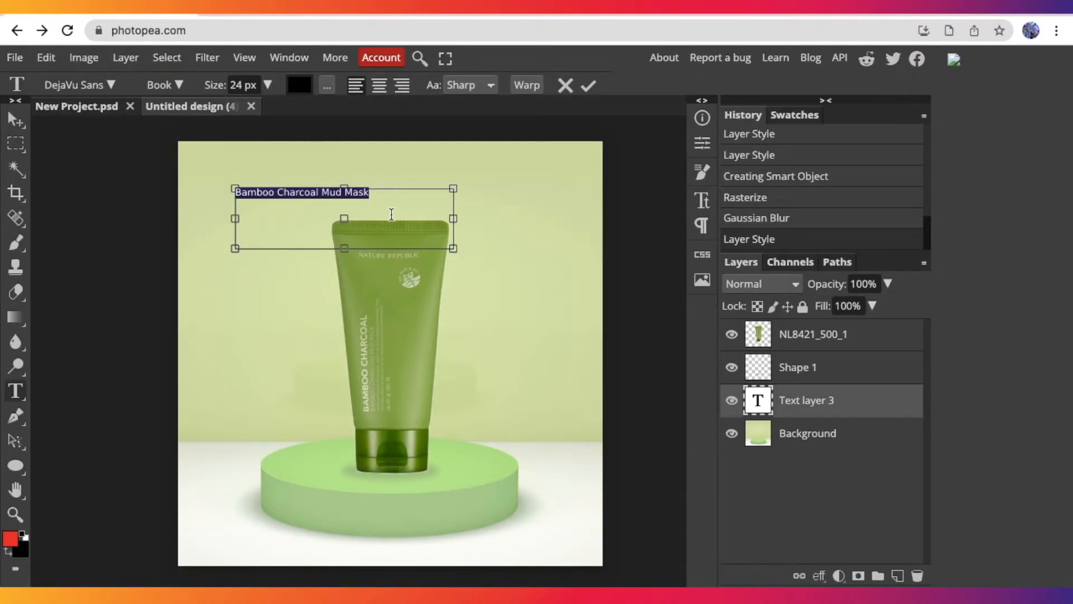
pyautogui.click(268, 85)
pyautogui.moveTo(242, 112); pyautogui.dragTo(252, 113)
pyautogui.moveTo(453, 248); pyautogui.dragTo(488, 256)
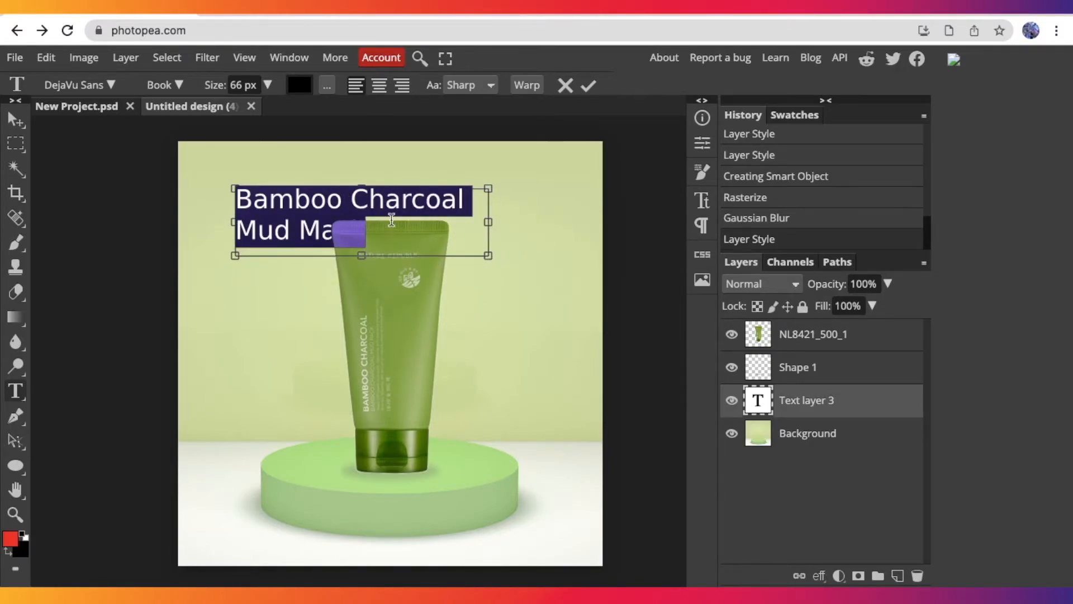
# - Place the heading's layer above the product layer, center the heading over the tube's top, and center-align its text
pyautogui.moveTo(410, 160); pyautogui.dragTo(408, 124)
pyautogui.click(380, 85)
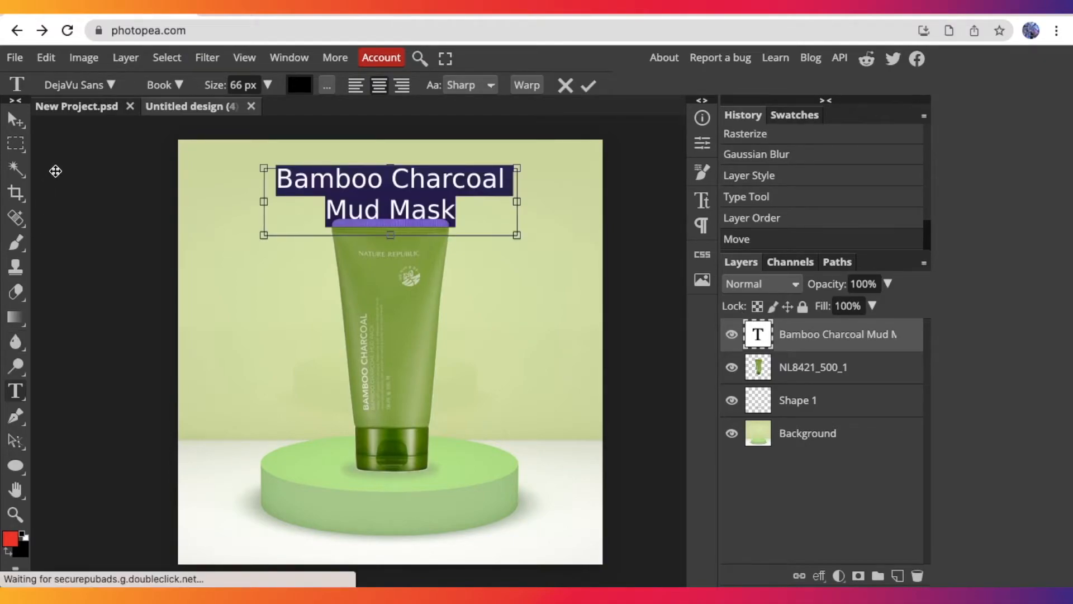
# - Change the heading's font to Poppins
pyautogui.click(105, 85)
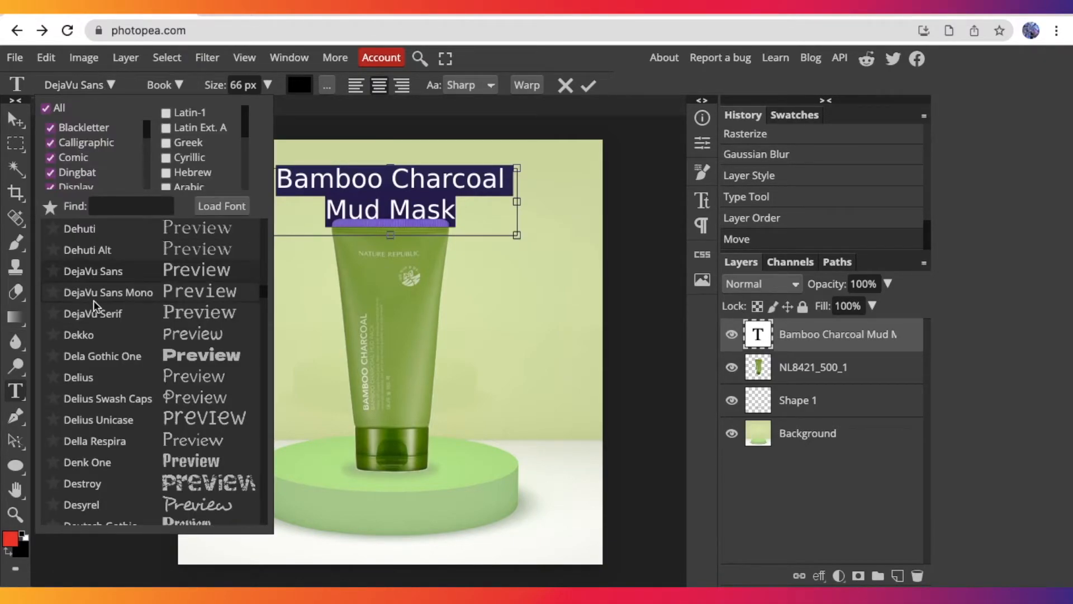
pyautogui.scroll(-2, 101, 325)
pyautogui.scroll(-3, 109, 352)
pyautogui.scroll(-5, 146, 380)
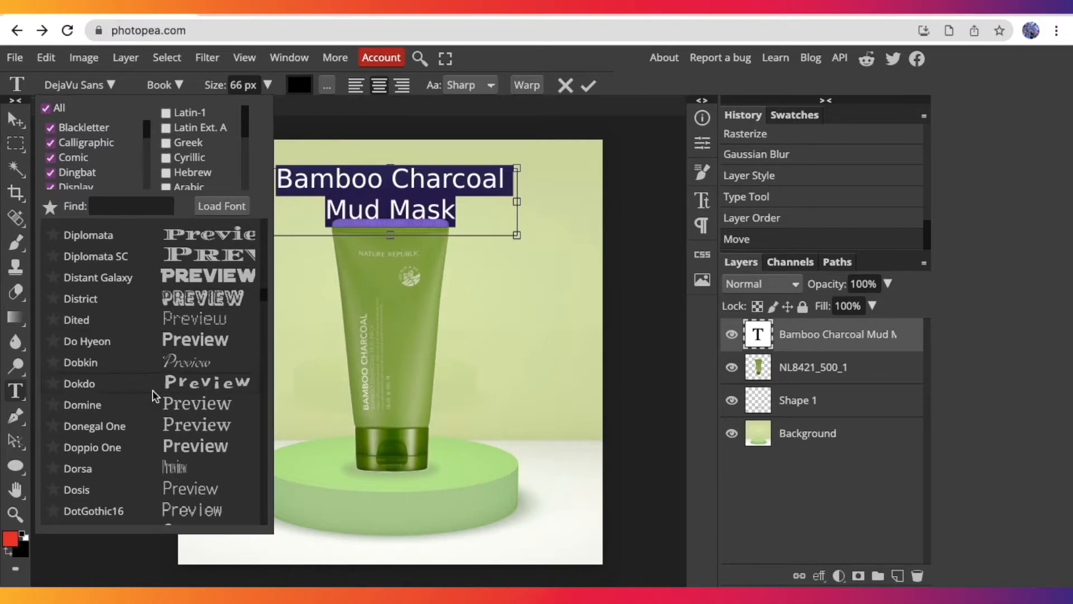
pyautogui.scroll(-20, 156, 405)
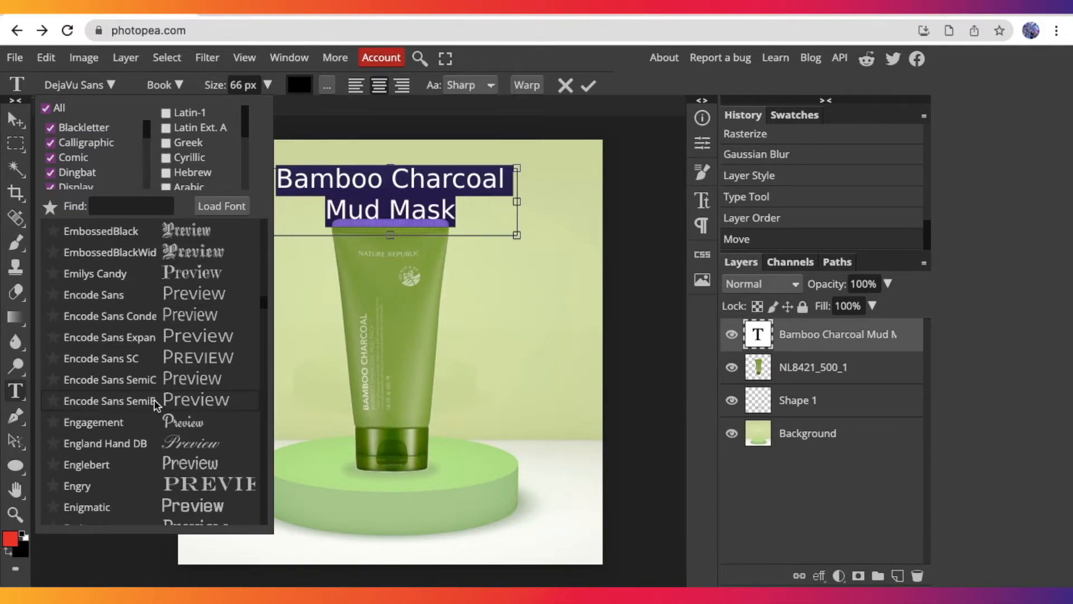
pyautogui.scroll(-15, 147, 335)
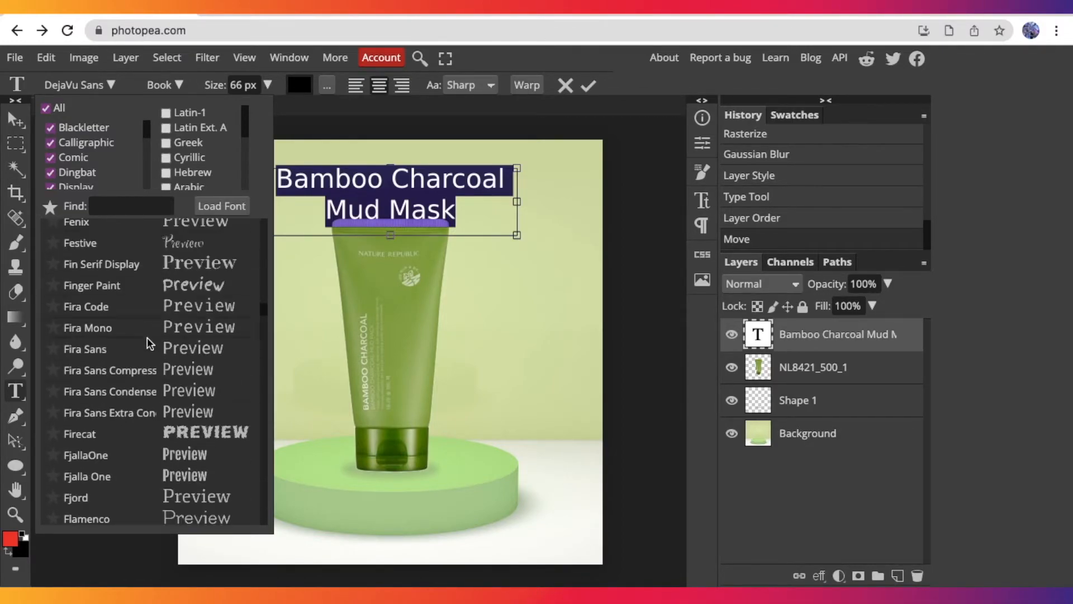
pyautogui.scroll(-15, 149, 401)
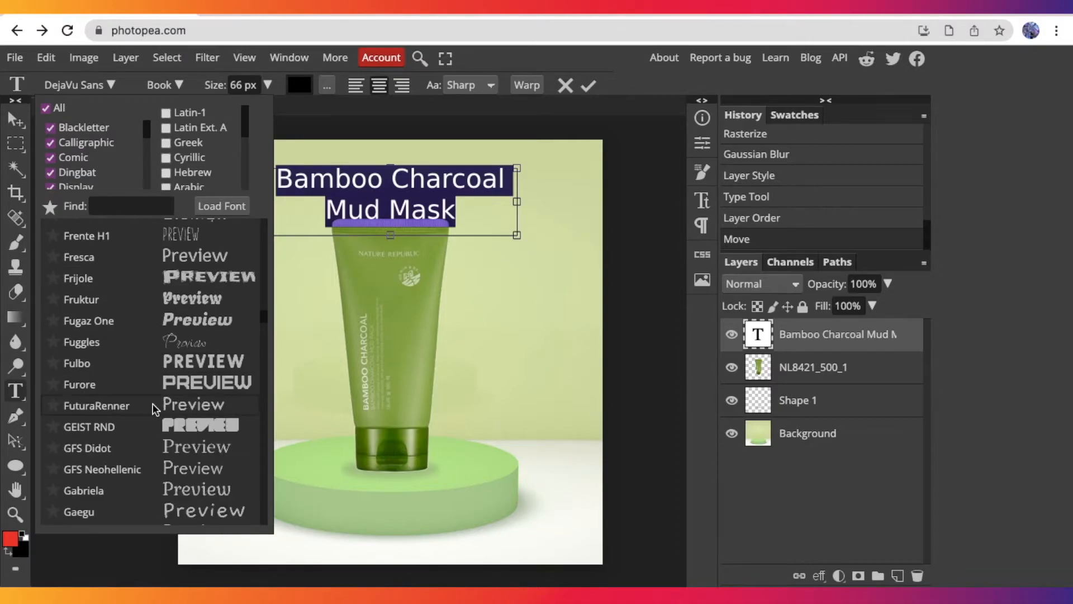
pyautogui.scroll(-15, 155, 409)
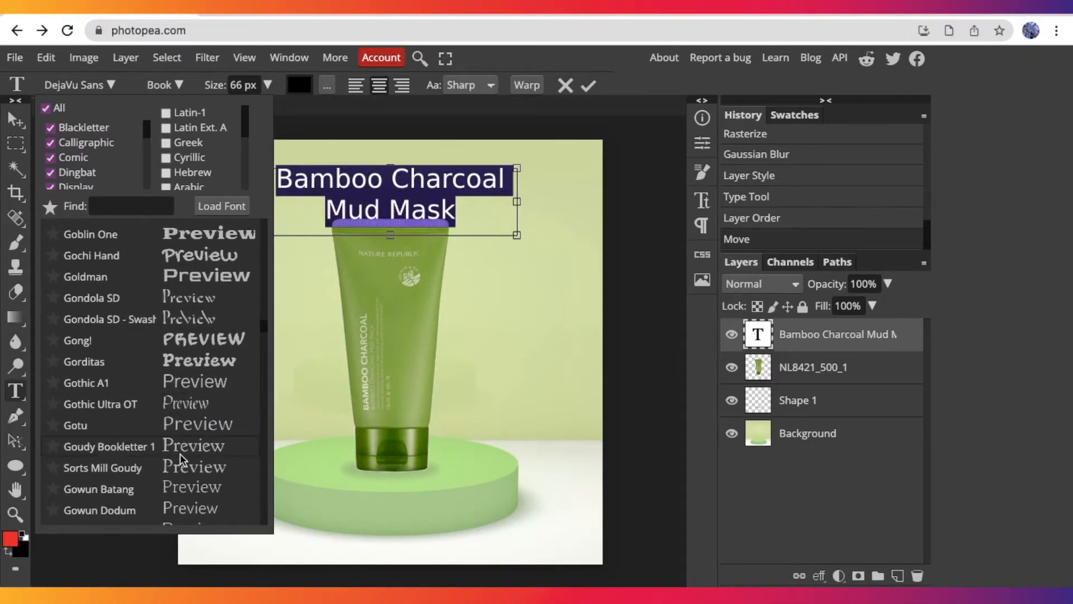
pyautogui.scroll(-10, 153, 444)
pyautogui.scroll(12, 152, 441)
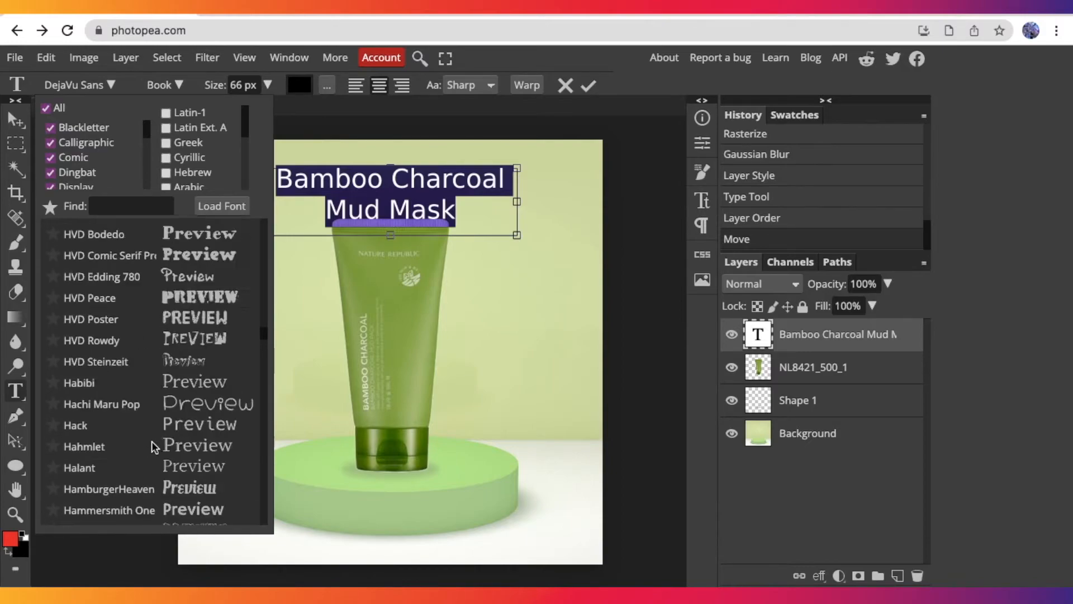
pyautogui.scroll(5, 153, 252)
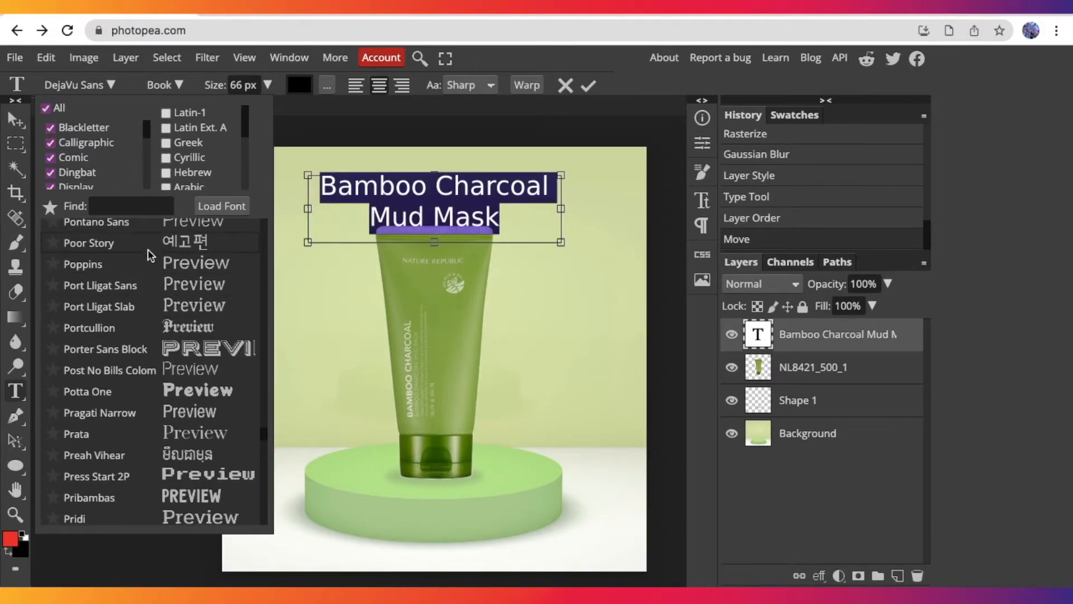
pyautogui.click(100, 264)
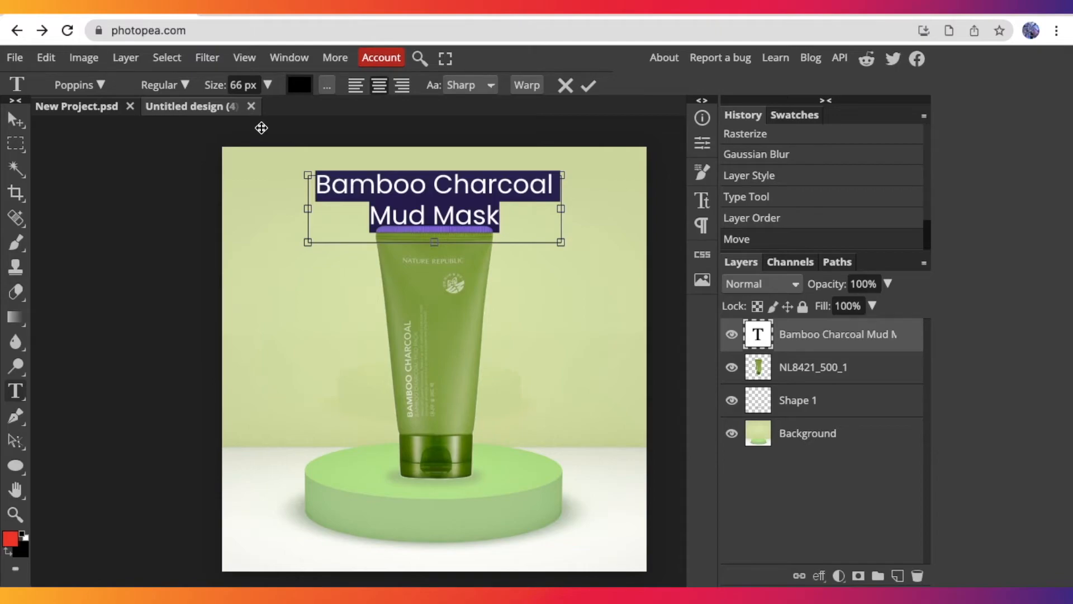
# - Set the heading's font weight to Bold and move the heading up slightly so it clears the tube's top edge
pyautogui.click(477, 86)
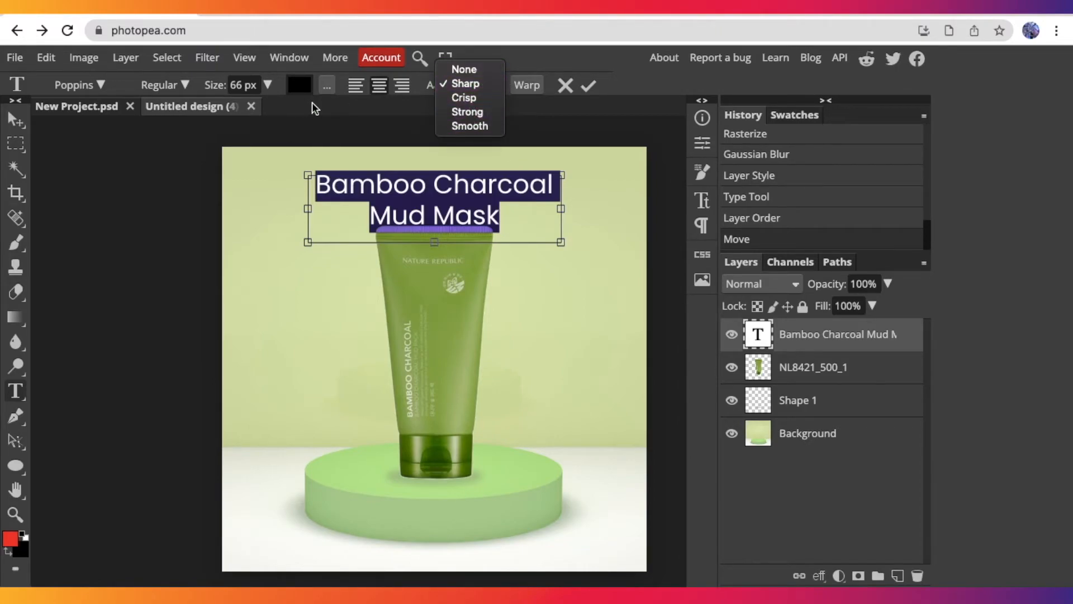
pyautogui.click(196, 86)
pyautogui.click(183, 85)
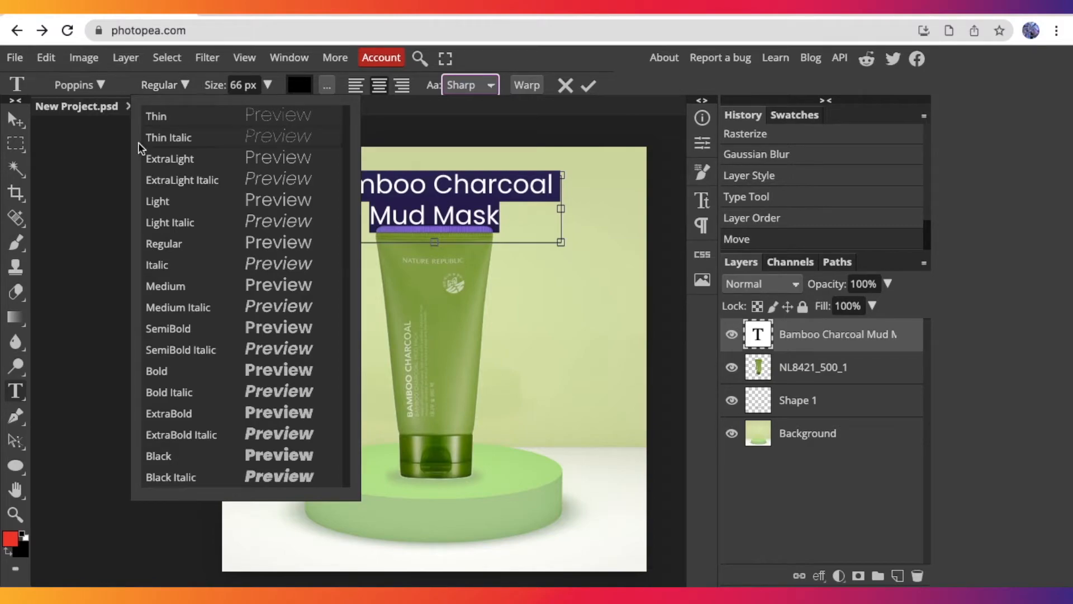
pyautogui.click(196, 370)
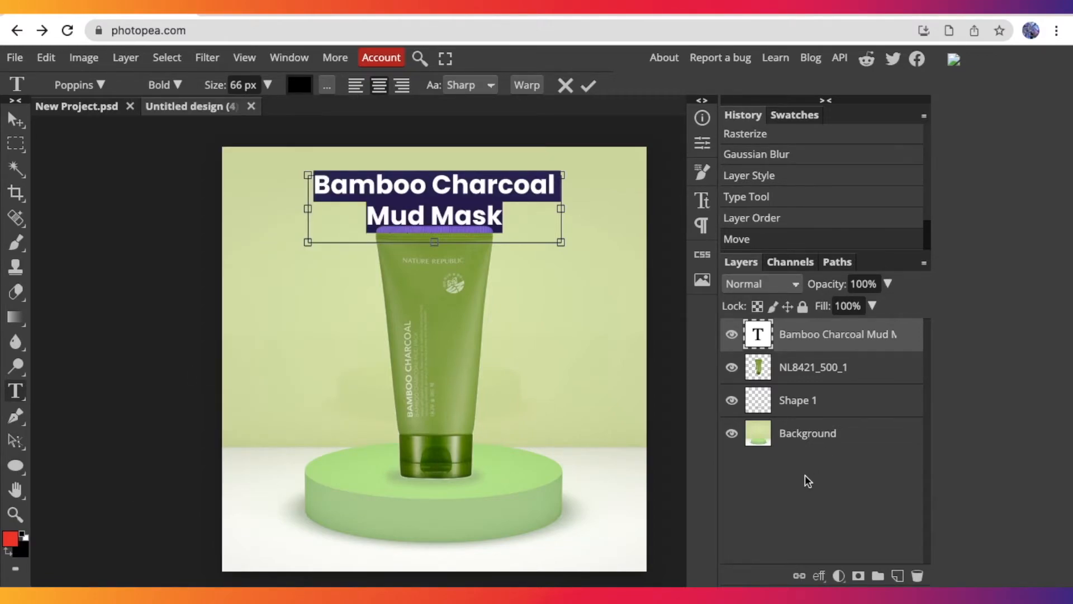
pyautogui.click(16, 120)
pyautogui.moveTo(438, 216); pyautogui.dragTo(441, 206)
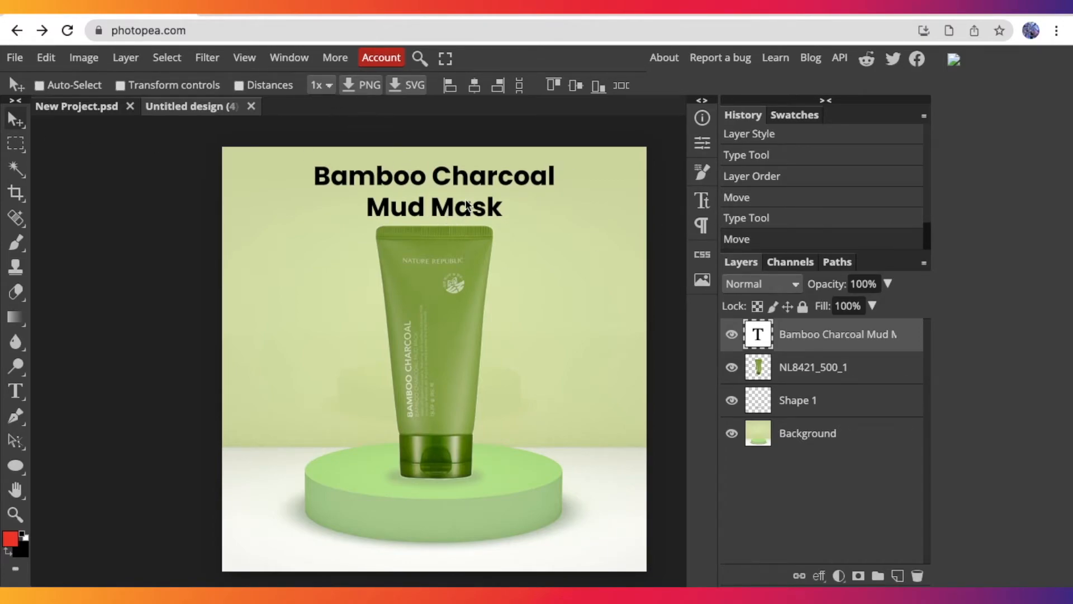
# - Recolor the whole heading to dark green 0a500b
pyautogui.doubleClick(452, 188)
pyautogui.click(452, 188)
pyautogui.click(488, 206)
pyautogui.moveTo(518, 201); pyautogui.dragTo(307, 163)
pyautogui.click(299, 85)
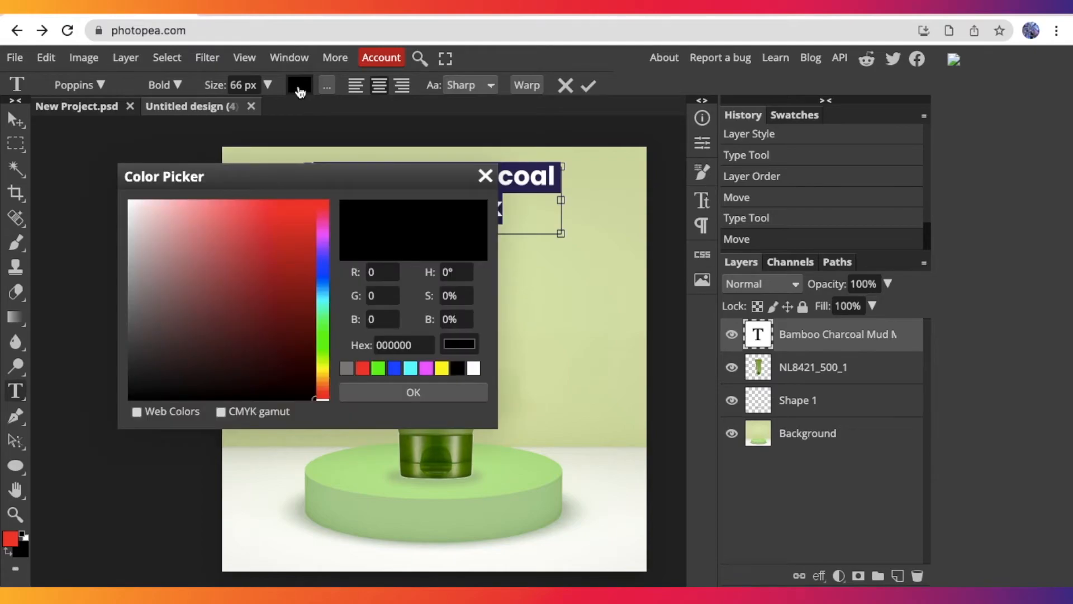
pyautogui.moveTo(330, 179); pyautogui.dragTo(317, 111)
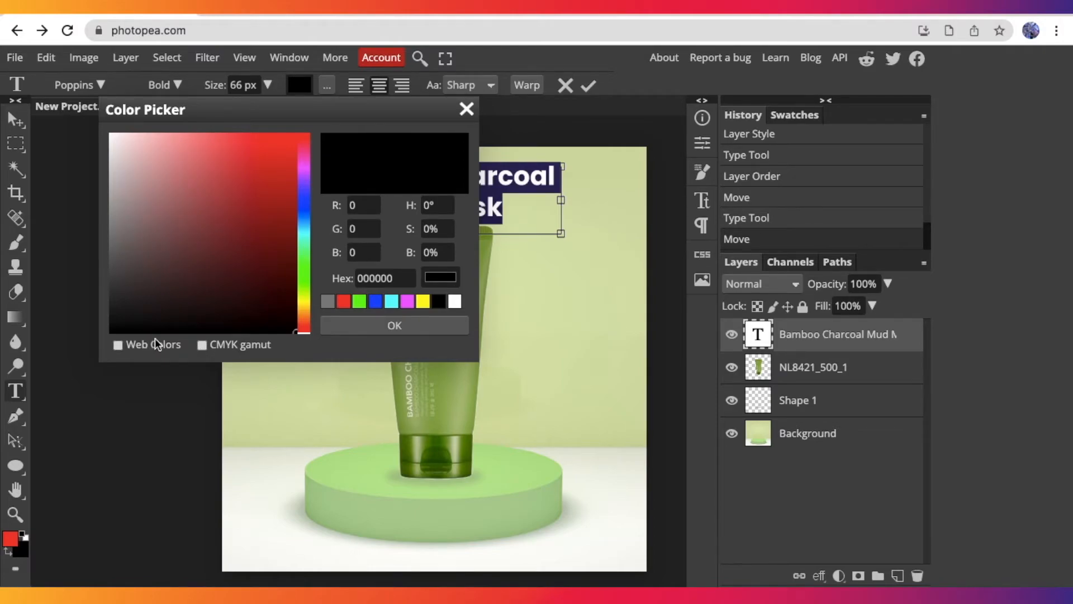
pyautogui.click(303, 269)
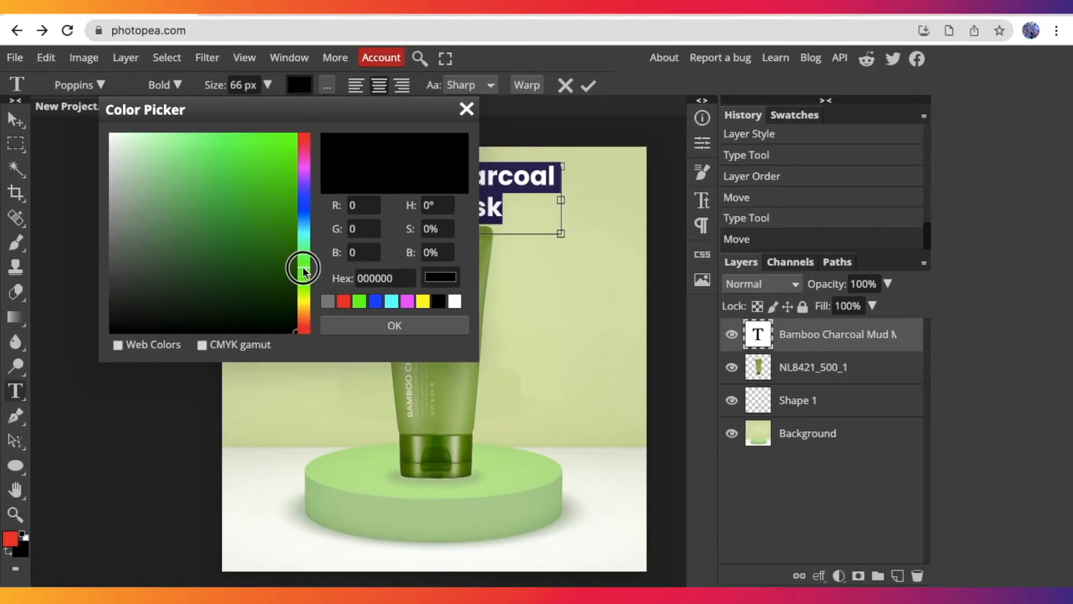
pyautogui.moveTo(257, 255)
pyautogui.mouseDown()
pyautogui.moveTo(269, 254)
pyautogui.moveTo(259, 271)
pyautogui.moveTo(265, 262)
pyautogui.moveTo(271, 271)
pyautogui.mouseUp()
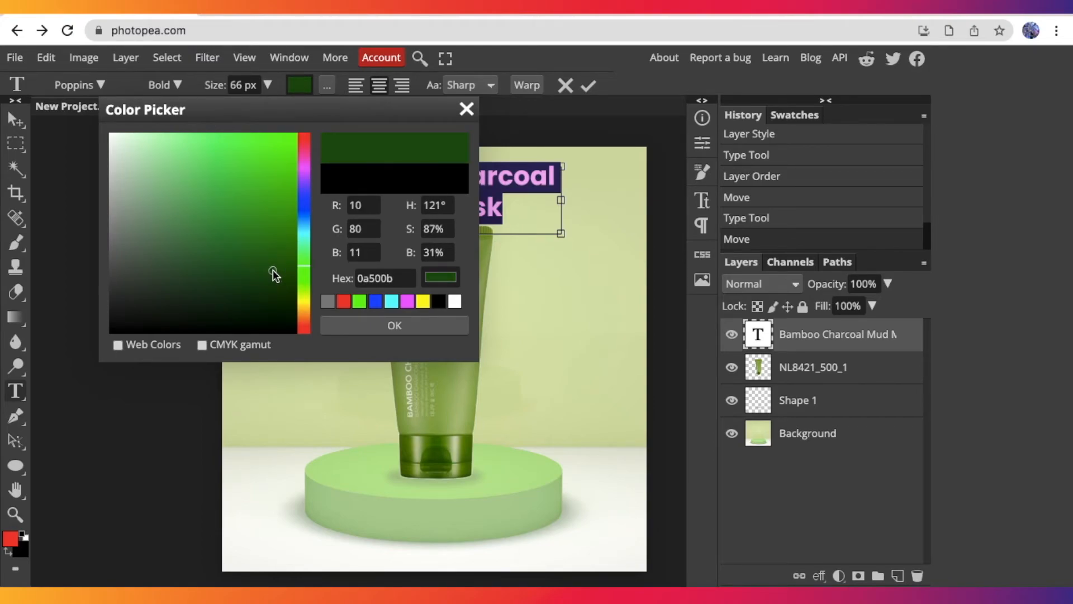
pyautogui.click(414, 324)
pyautogui.click(507, 180)
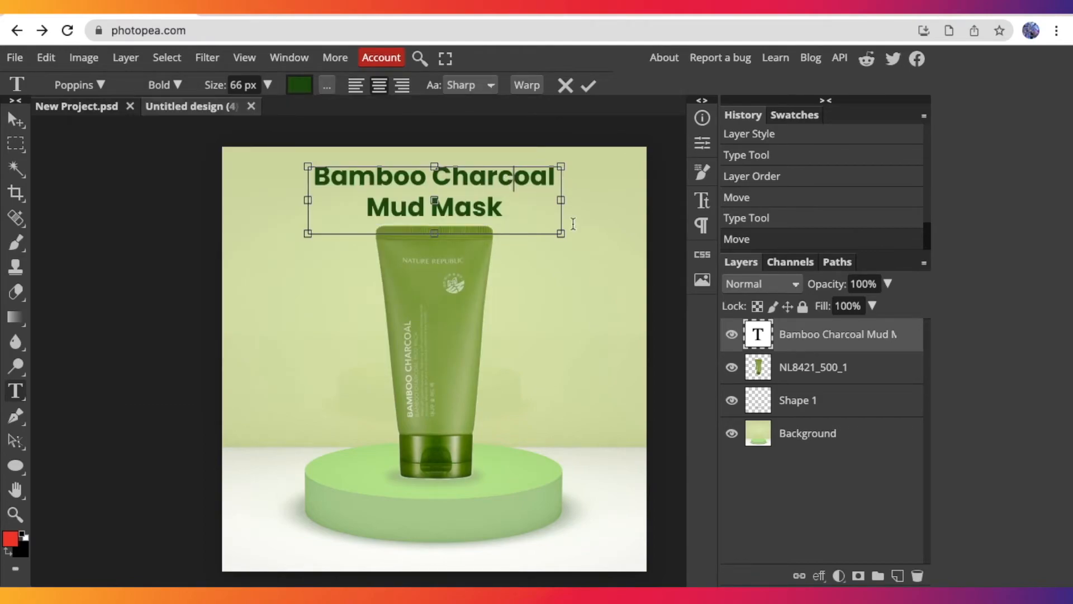
# - Widen the heading's text box so it fits on one line at 66 px, and center it just above the tube
pyautogui.doubleClick(822, 335)
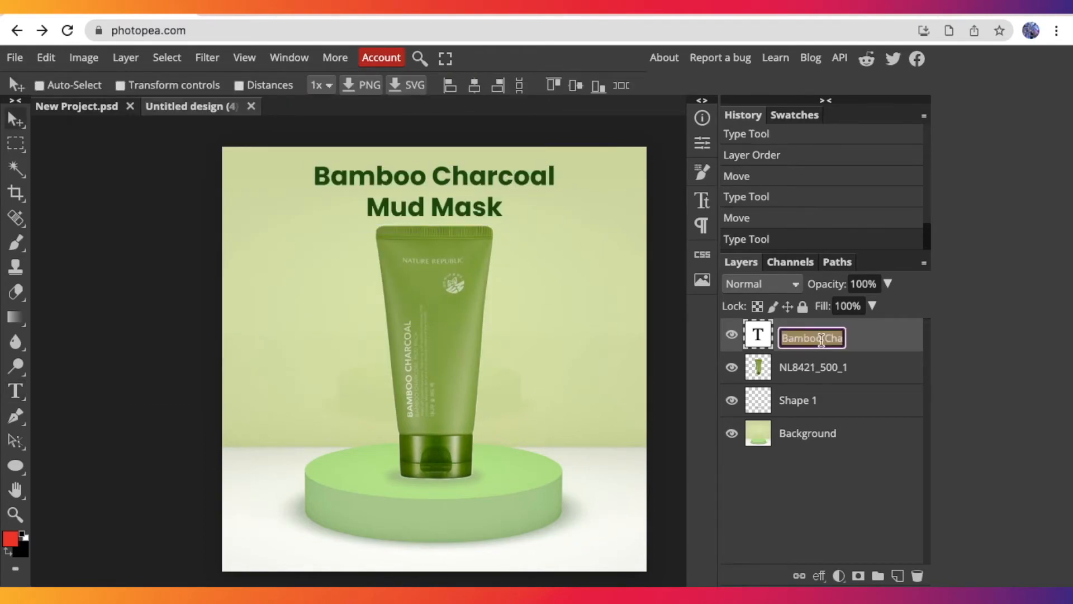
pyautogui.click(624, 316)
pyautogui.doubleClick(449, 191)
pyautogui.moveTo(575, 199); pyautogui.dragTo(702, 200)
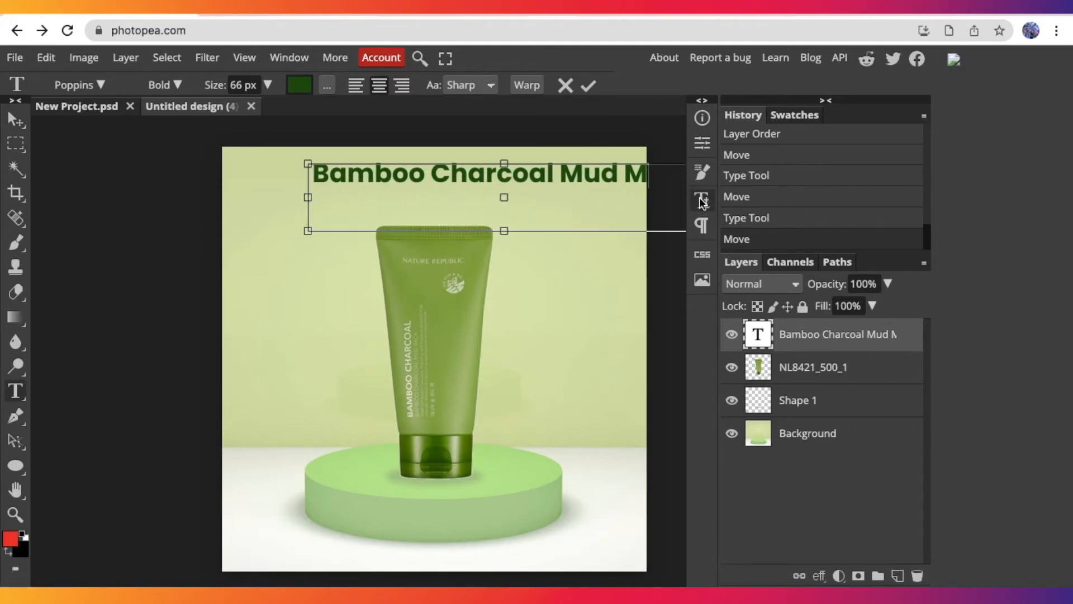
pyautogui.moveTo(585, 143); pyautogui.dragTo(515, 171)
pyautogui.hotkey('ctrl', 'a')
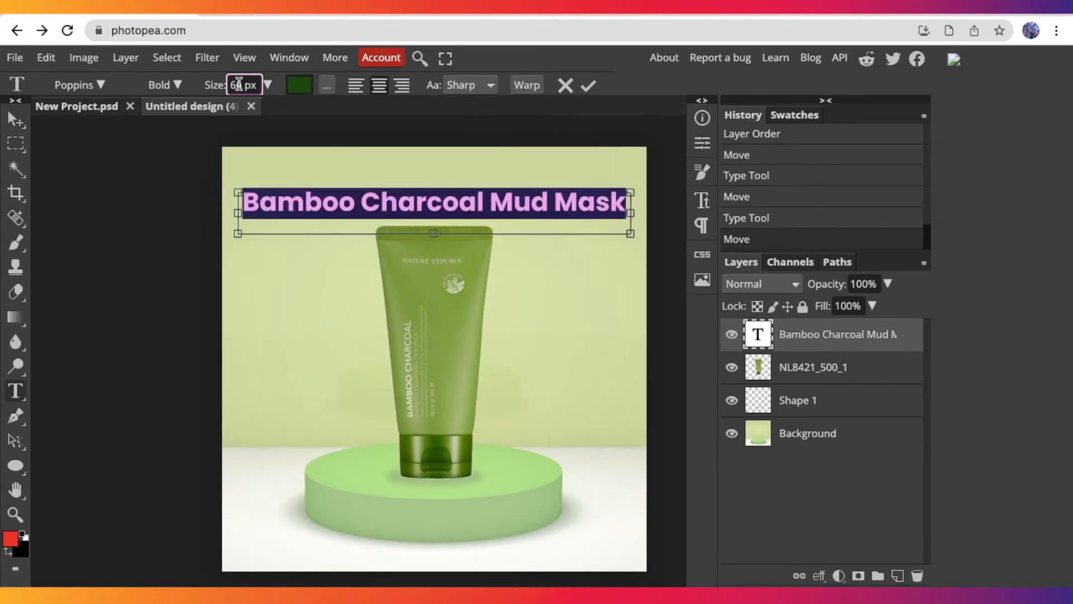
pyautogui.write('66')
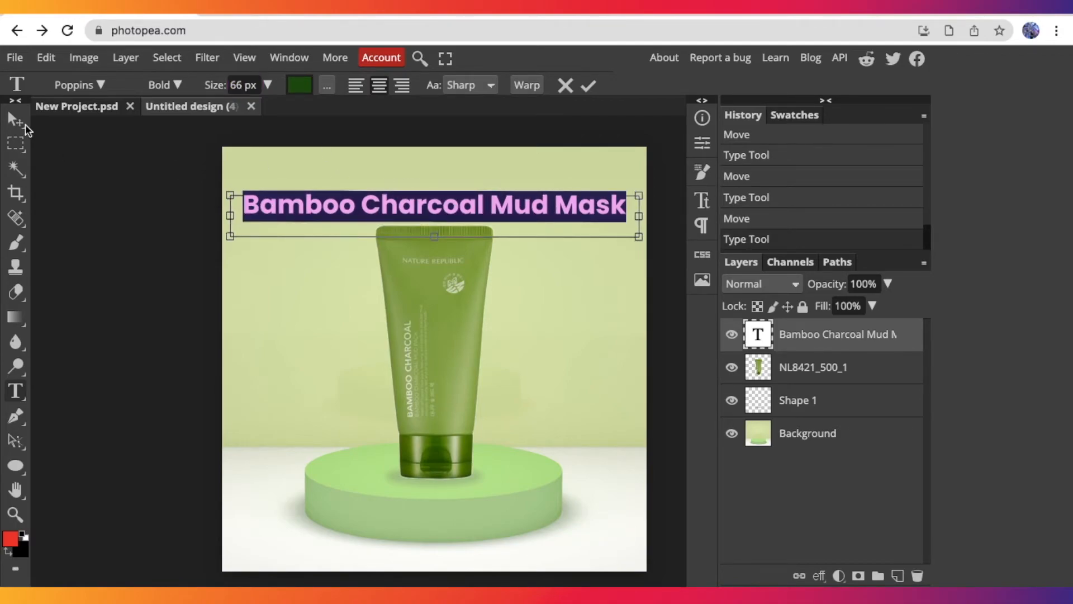
pyautogui.click(16, 122)
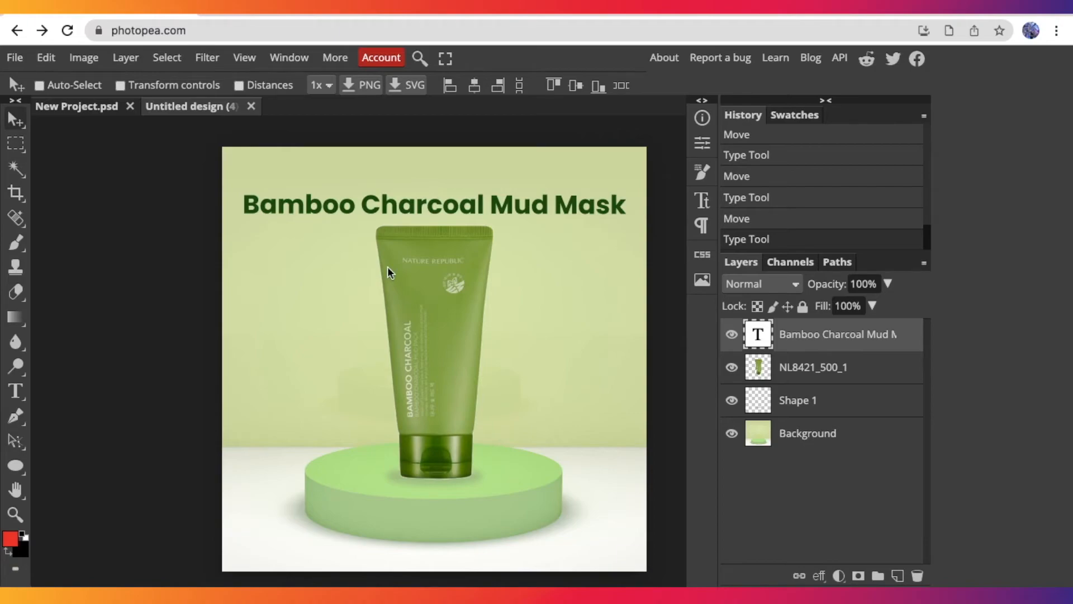
pyautogui.moveTo(430, 207); pyautogui.dragTo(430, 204)
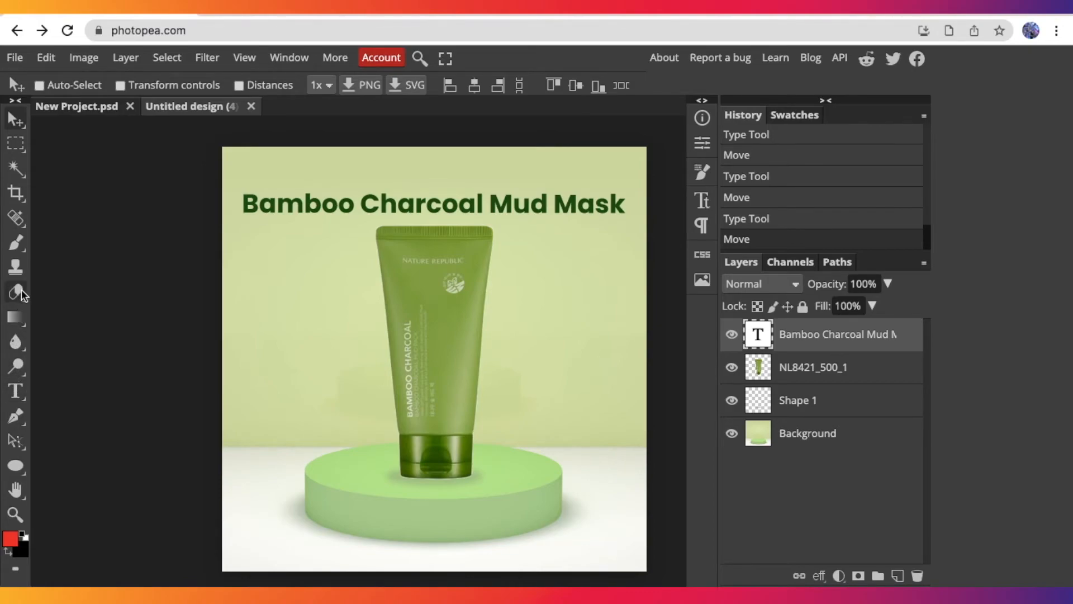
# - Draw a wide rectangle over the podium's lower front edge and fill it white
pyautogui.rightClick(24, 464)
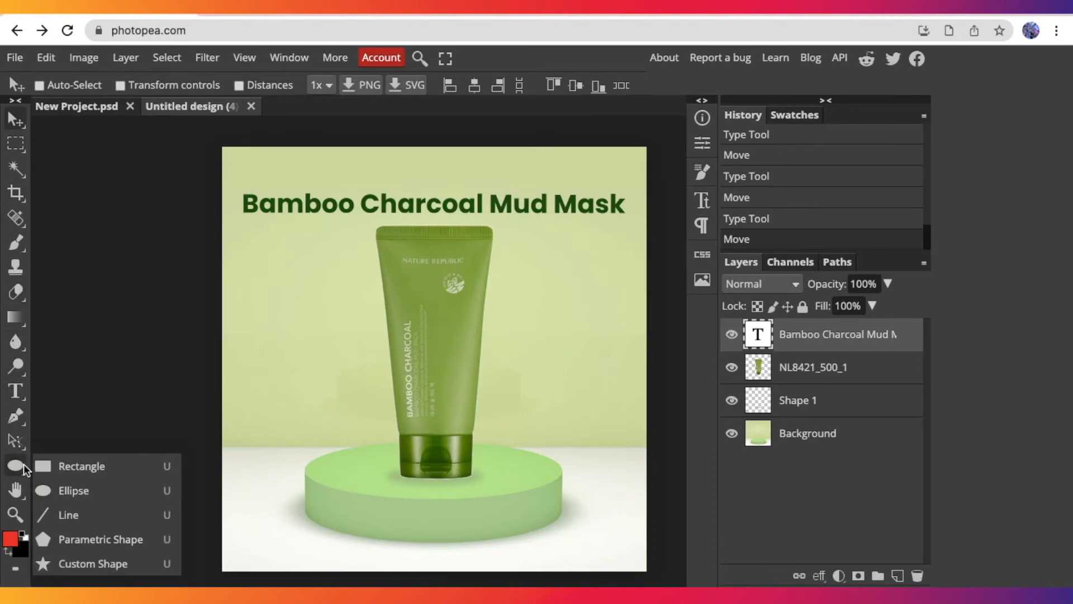
pyautogui.click(75, 467)
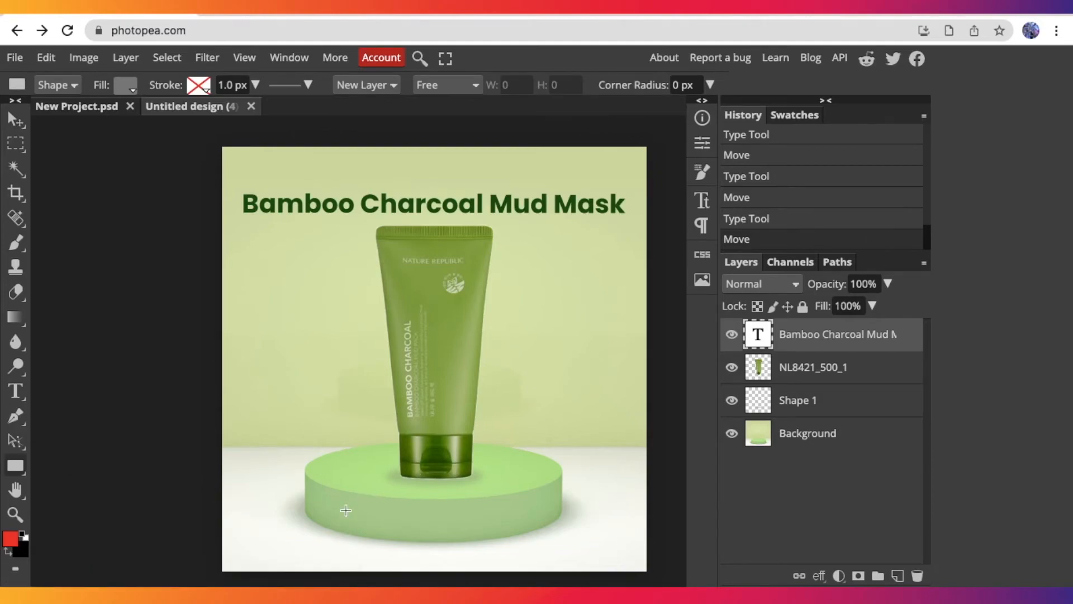
pyautogui.moveTo(374, 516); pyautogui.dragTo(513, 553)
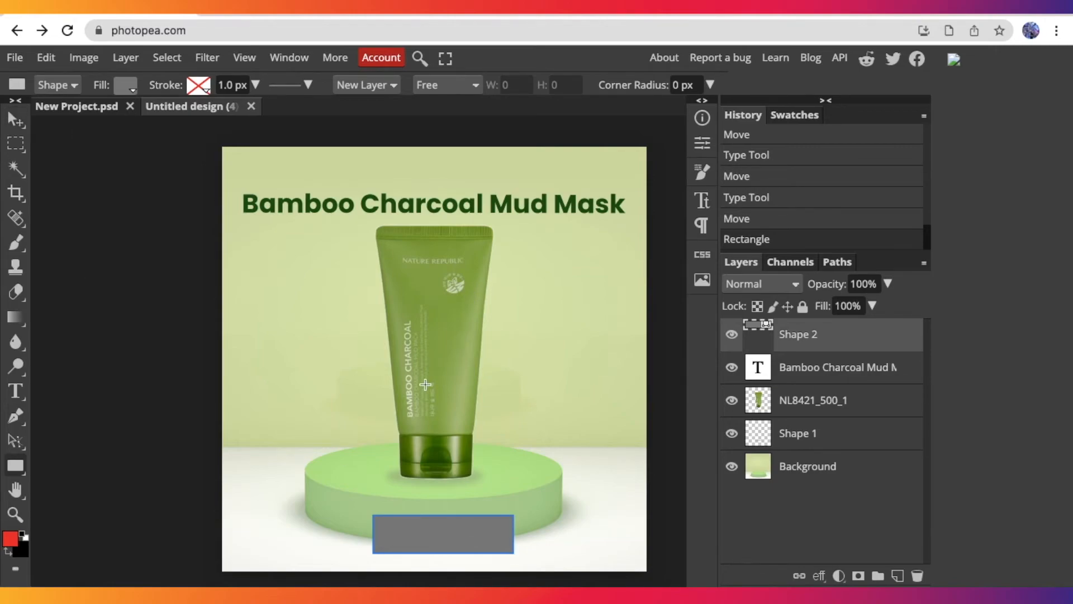
pyautogui.click(125, 85)
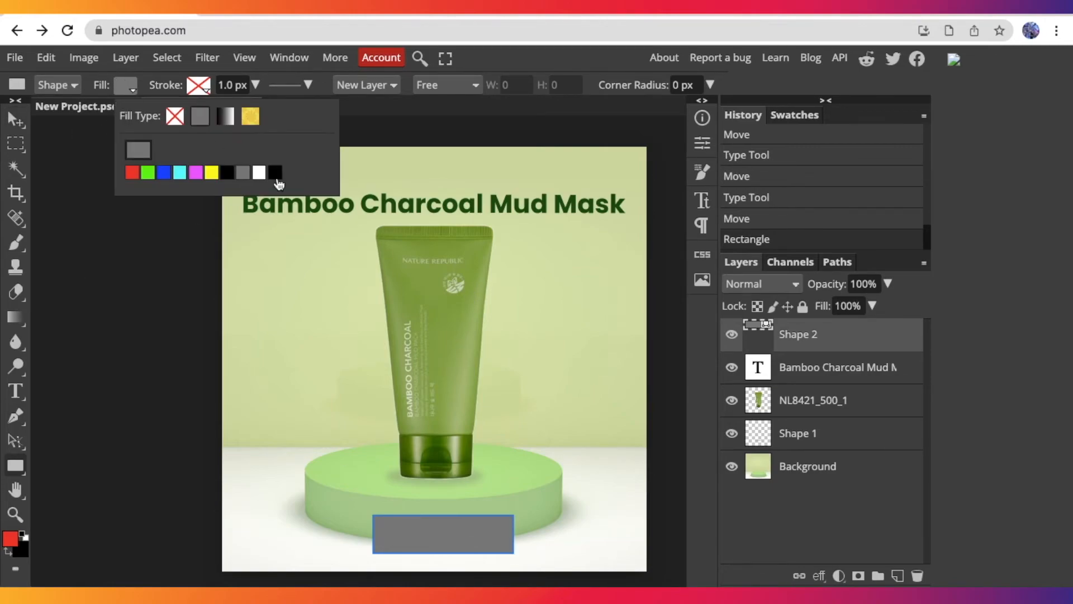
pyautogui.click(259, 173)
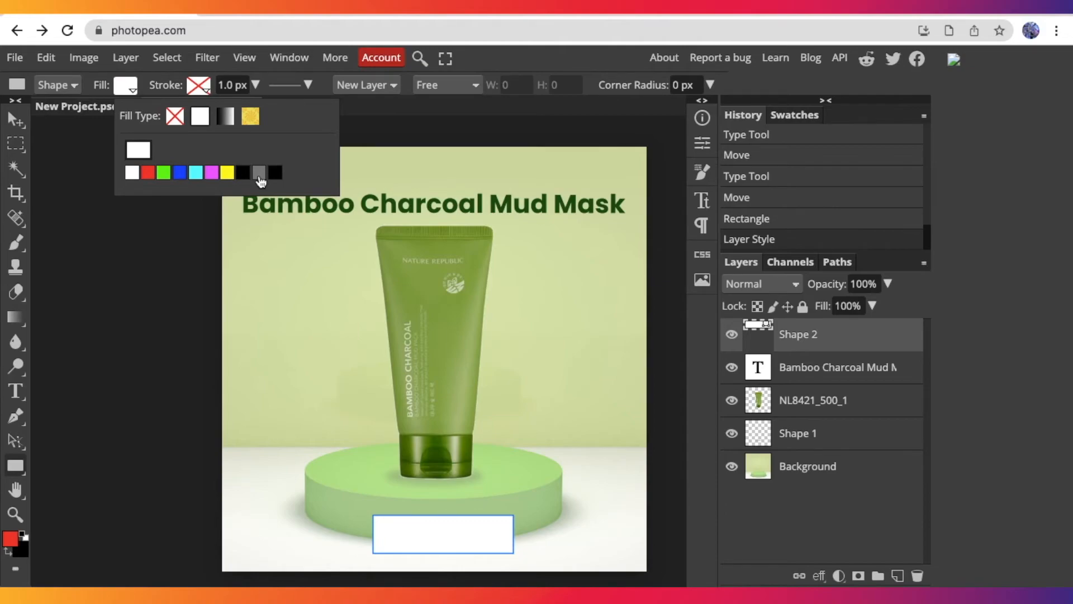
# - Give the white rectangle a solid dark green stroke and center it horizontally beneath the tube
pyautogui.click(199, 85)
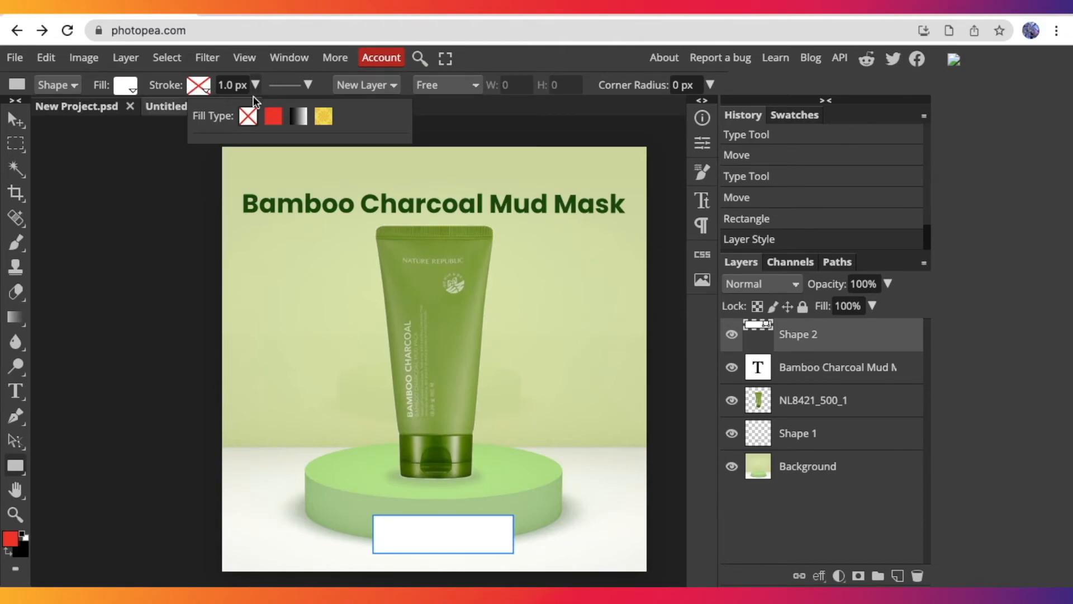
pyautogui.click(274, 116)
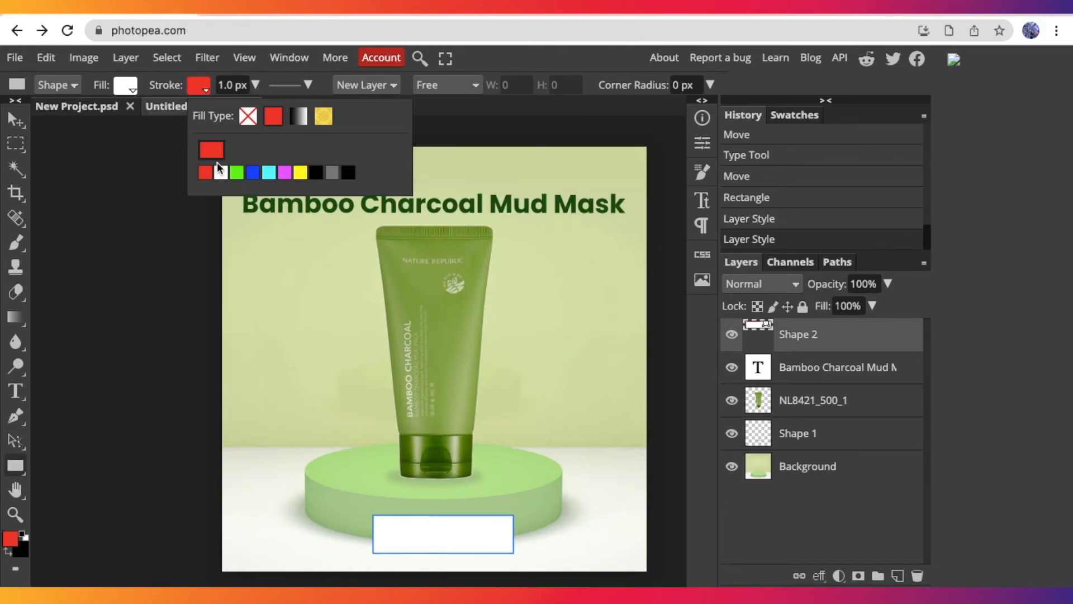
pyautogui.click(210, 150)
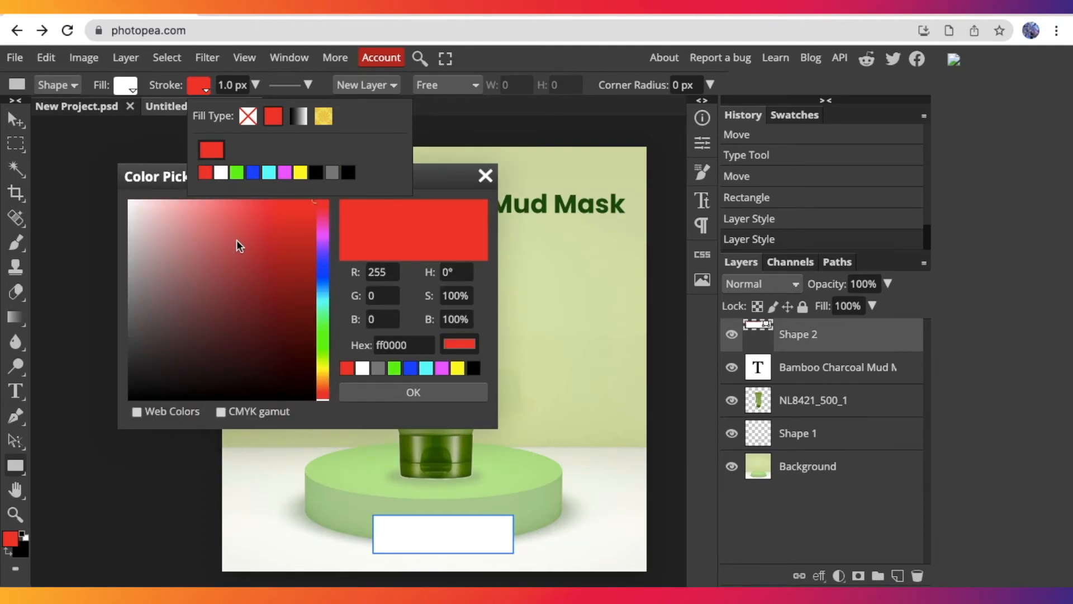
pyautogui.click(324, 334)
pyautogui.moveTo(325, 333); pyautogui.dragTo(323, 347)
pyautogui.moveTo(293, 300); pyautogui.dragTo(296, 319)
pyautogui.click(428, 391)
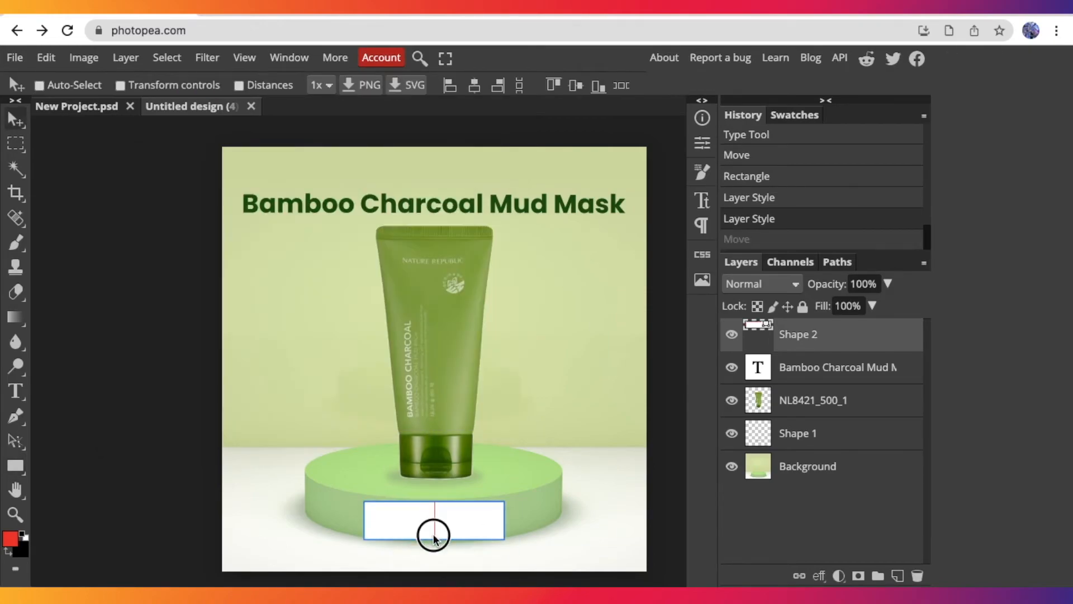
pyautogui.moveTo(434, 533); pyautogui.dragTo(433, 534)
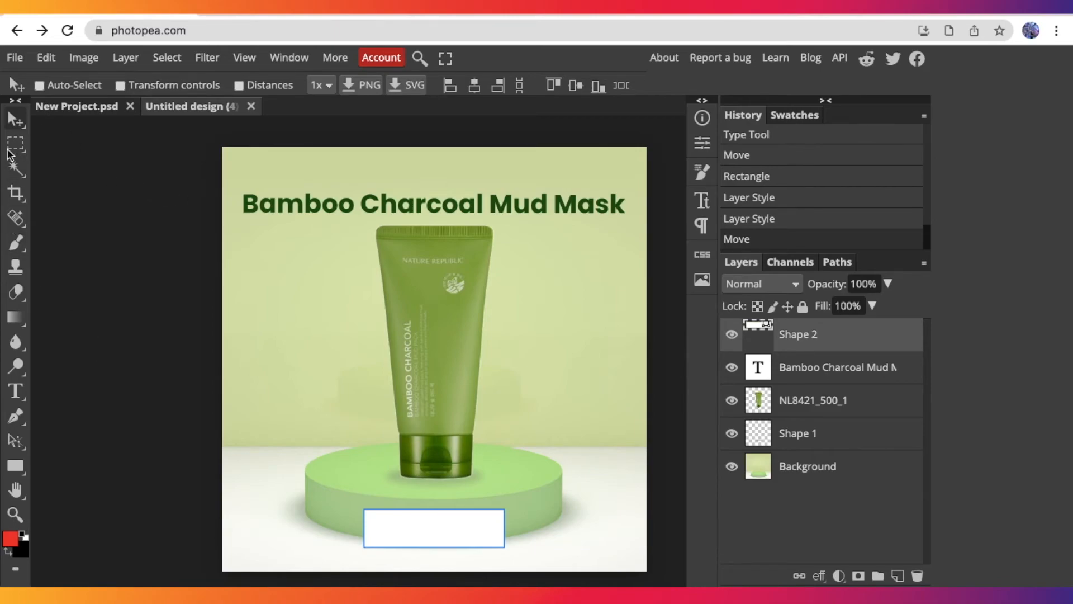
# - Add a text box inside the white rectangle reading "SHOP NOW!" and set its font size to 40 px
pyautogui.click(16, 391)
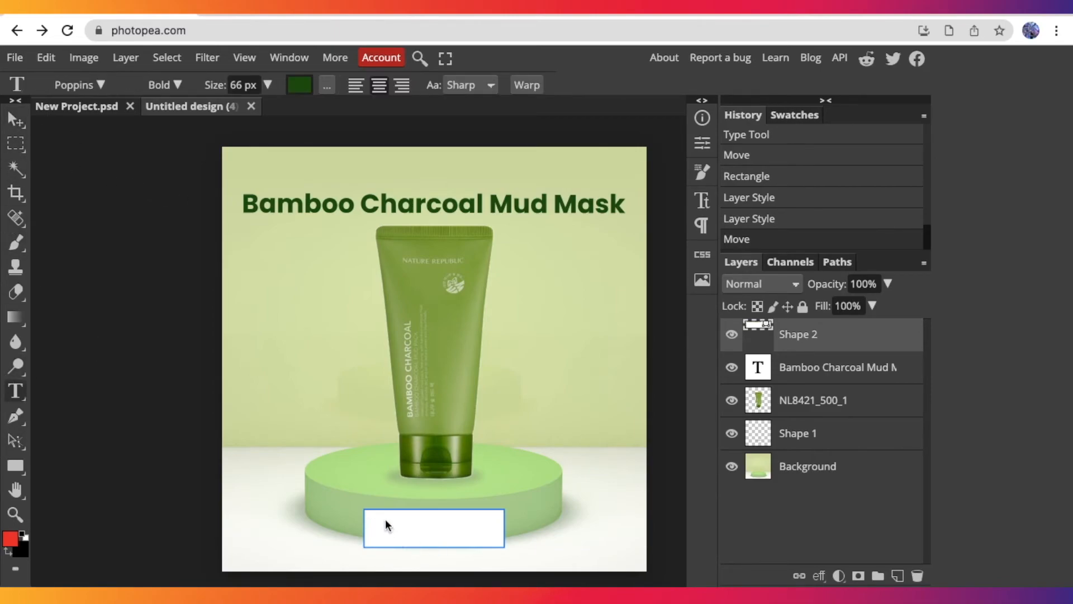
pyautogui.moveTo(385, 516); pyautogui.dragTo(487, 545)
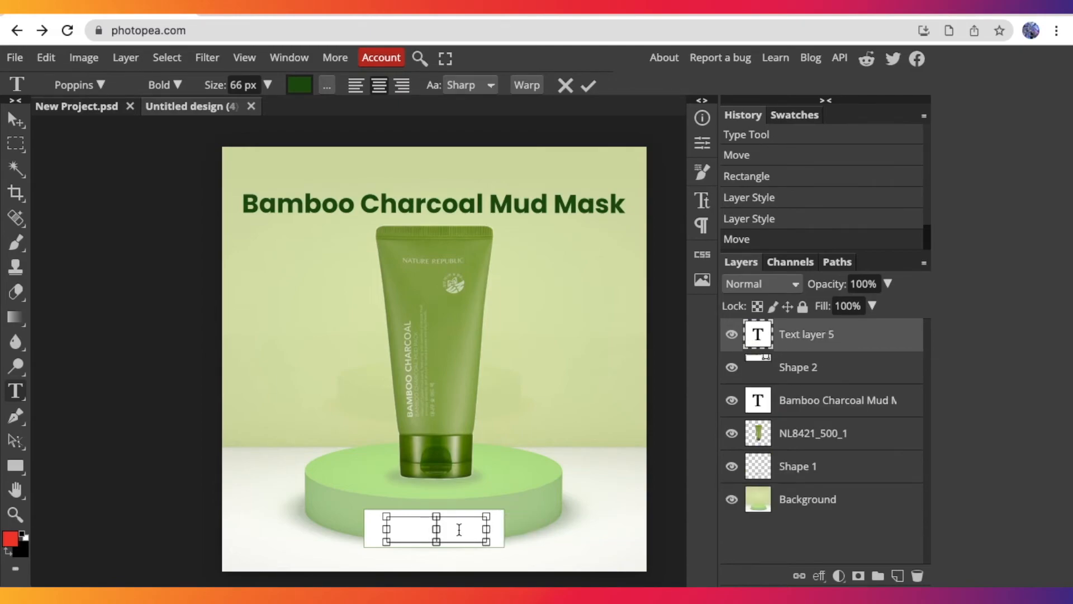
pyautogui.write('SHOP')
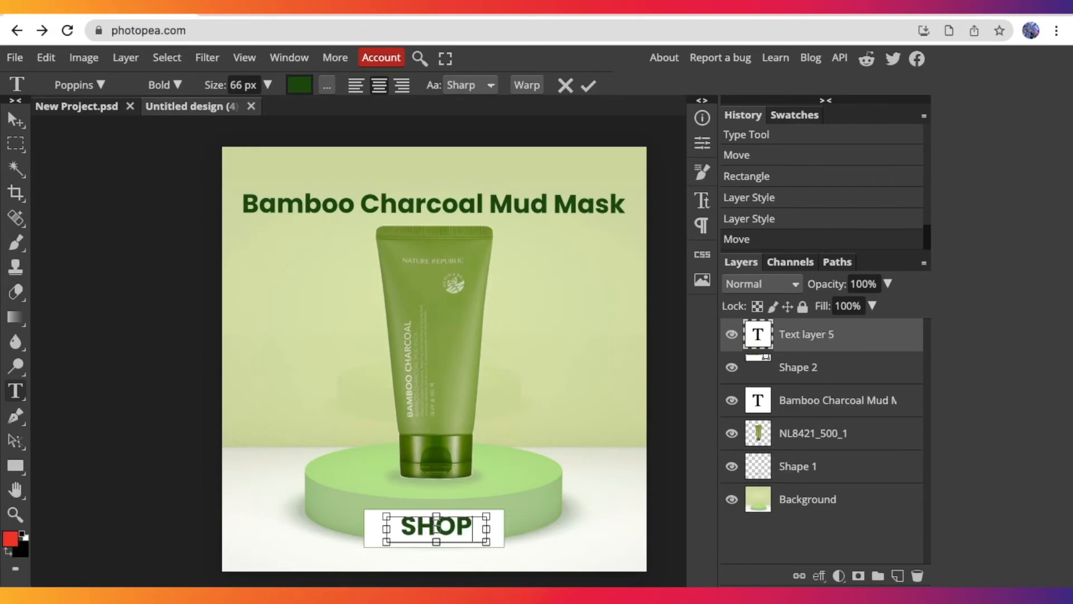
pyautogui.doubleClick(458, 527)
pyautogui.click(236, 85)
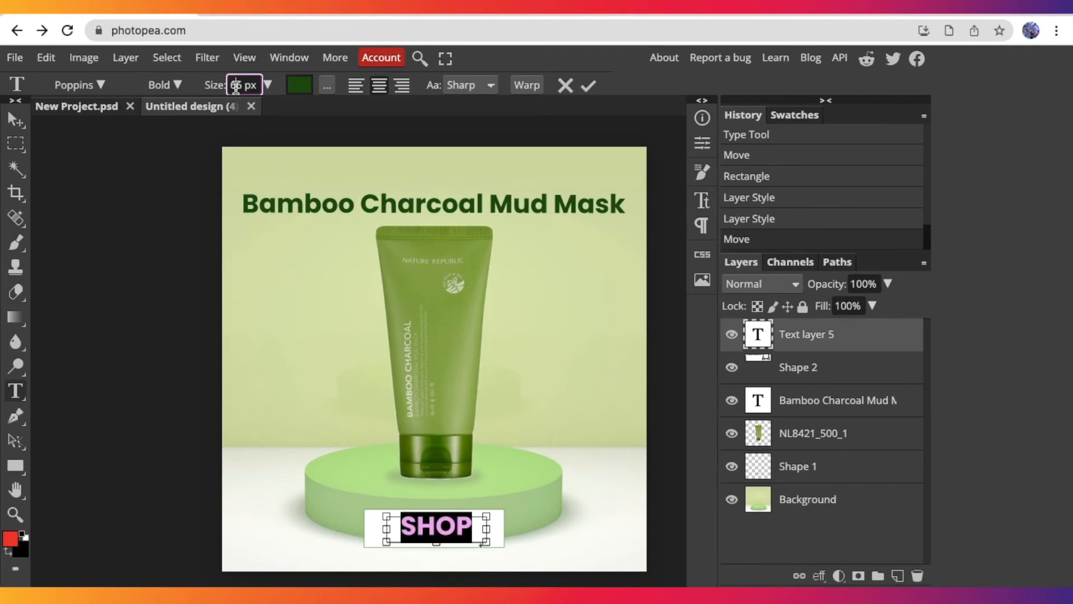
pyautogui.write('30')
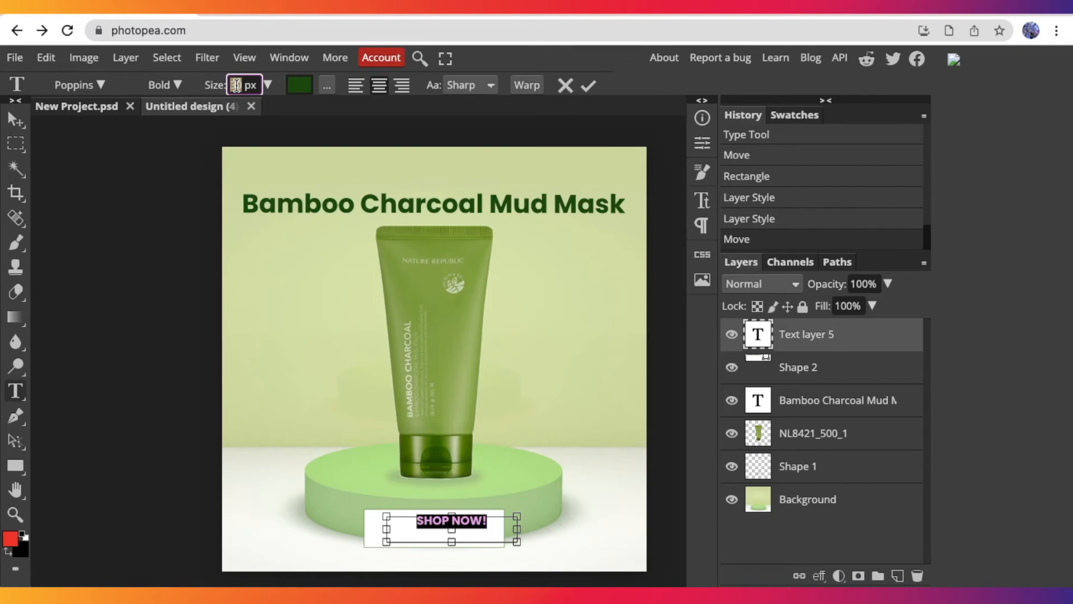
pyautogui.press('Return')
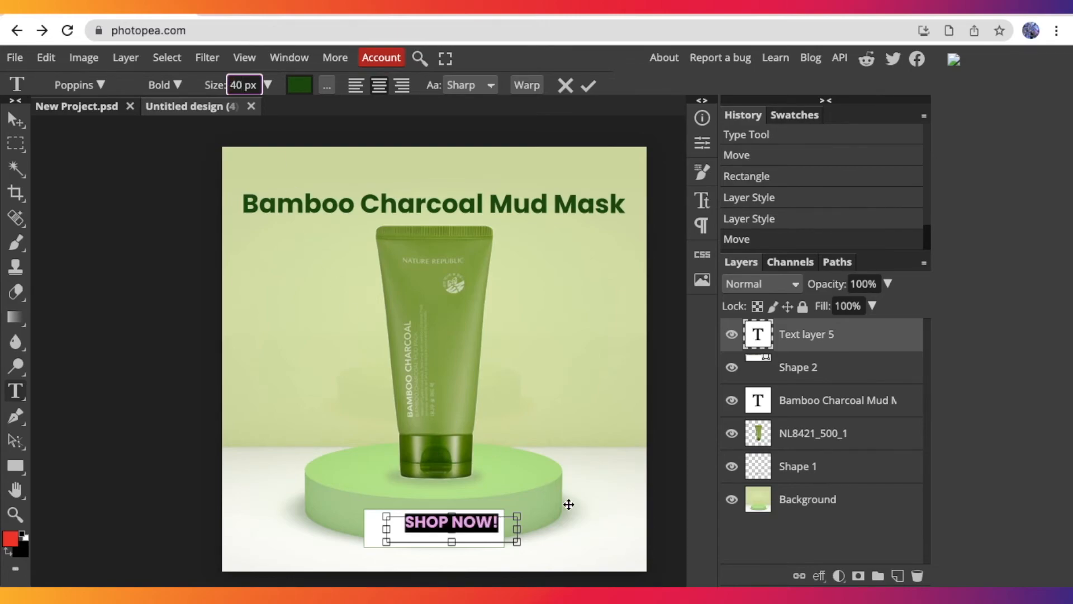
# - Center the "SHOP NOW!" text within the white rectangle
pyautogui.moveTo(484, 507); pyautogui.dragTo(464, 508)
pyautogui.click(14, 119)
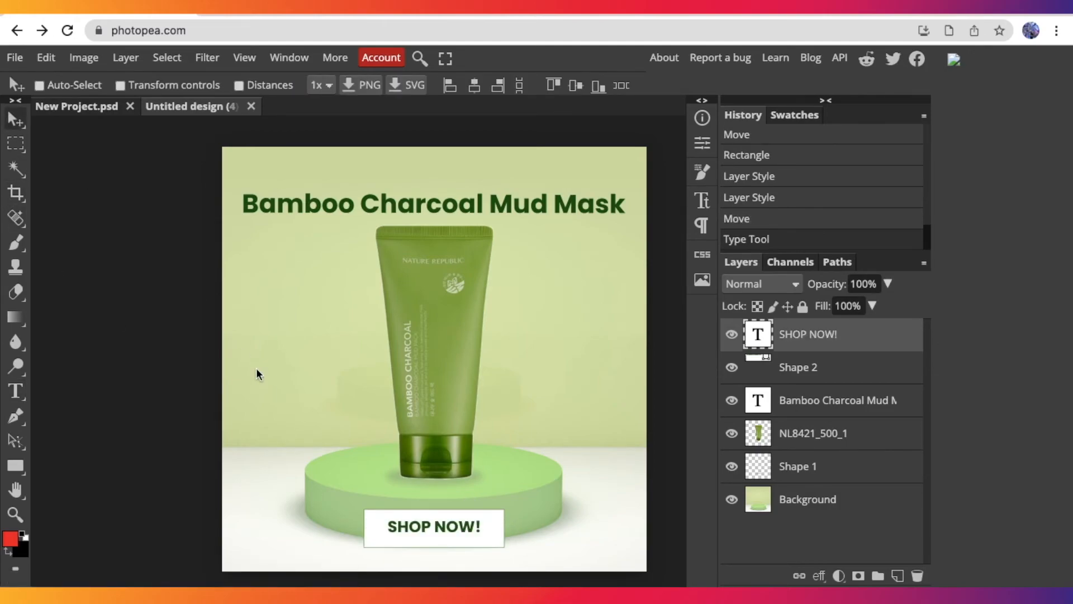
pyautogui.moveTo(450, 528); pyautogui.dragTo(451, 530)
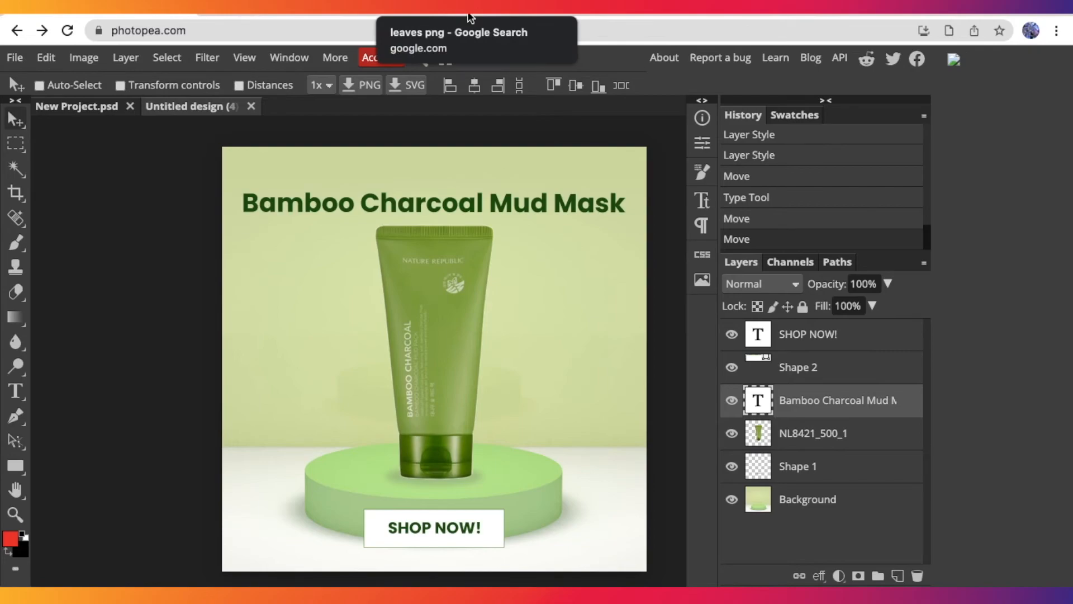
# - Place the single green leaf image from the "leaves png" search results into the design and scale it to about 70%
pyautogui.click(469, 18)
pyautogui.scroll(-5, 796, 269)
pyautogui.scroll(5, 797, 268)
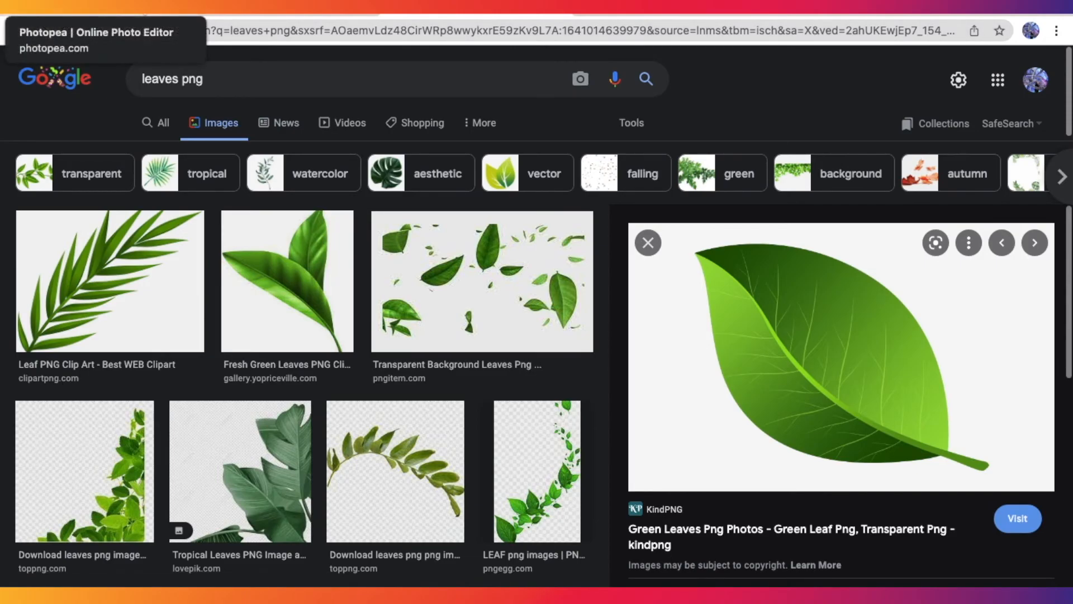
pyautogui.click(144, 7)
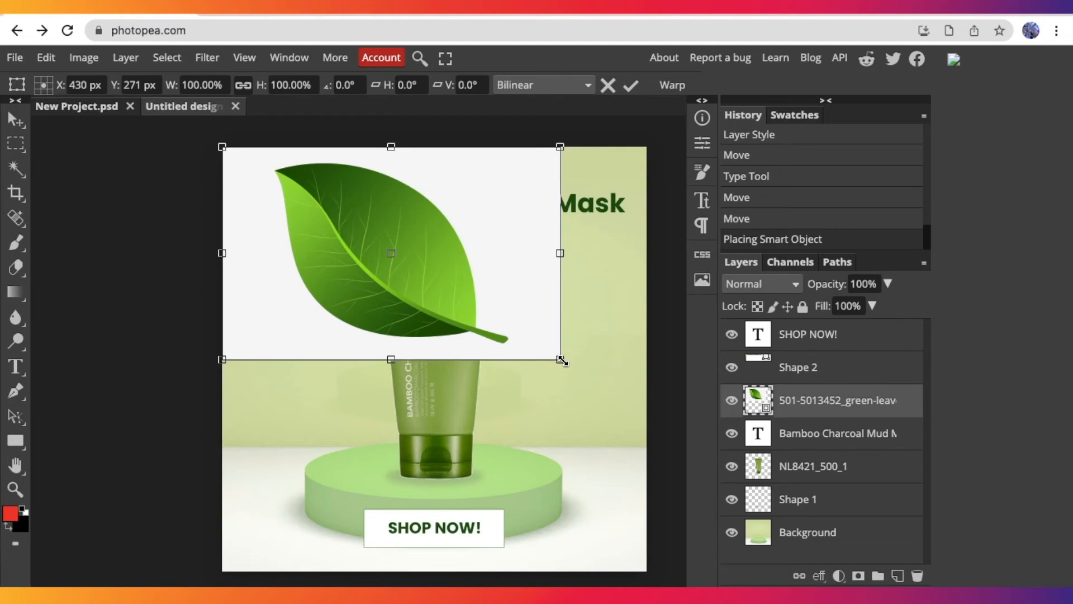
pyautogui.moveTo(561, 361); pyautogui.dragTo(460, 296)
# - Rasterize the green leaf layer
pyautogui.rightClick(847, 411)
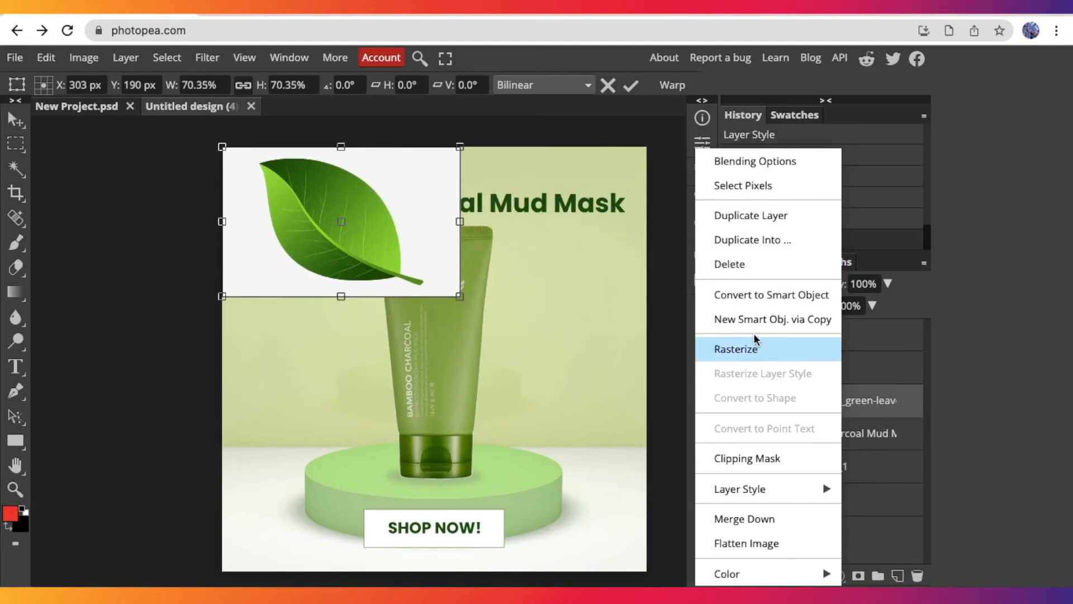
pyautogui.rightClick(805, 400)
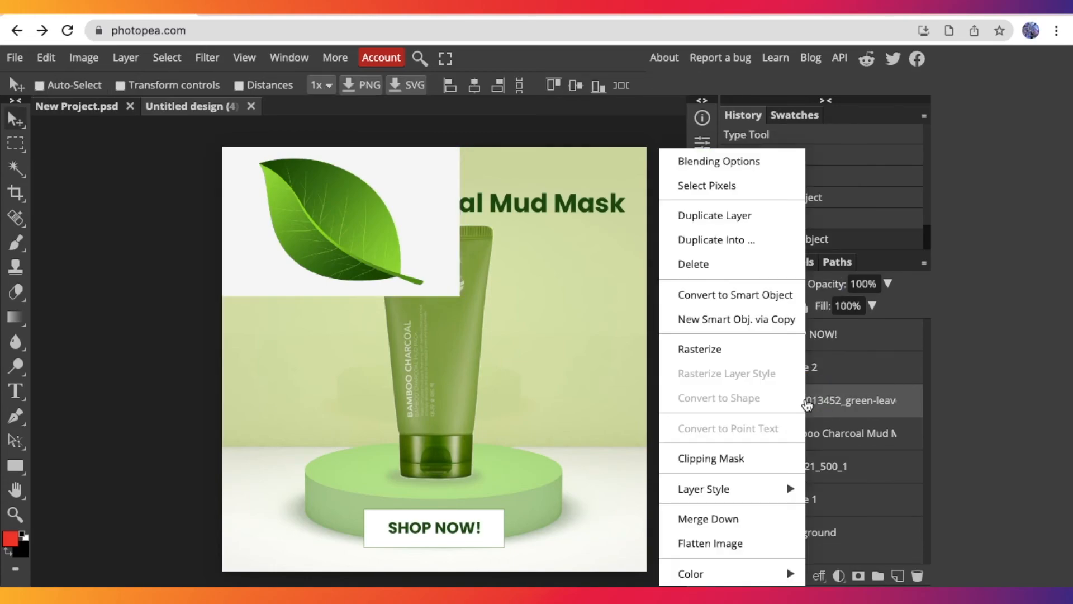
pyautogui.click(772, 355)
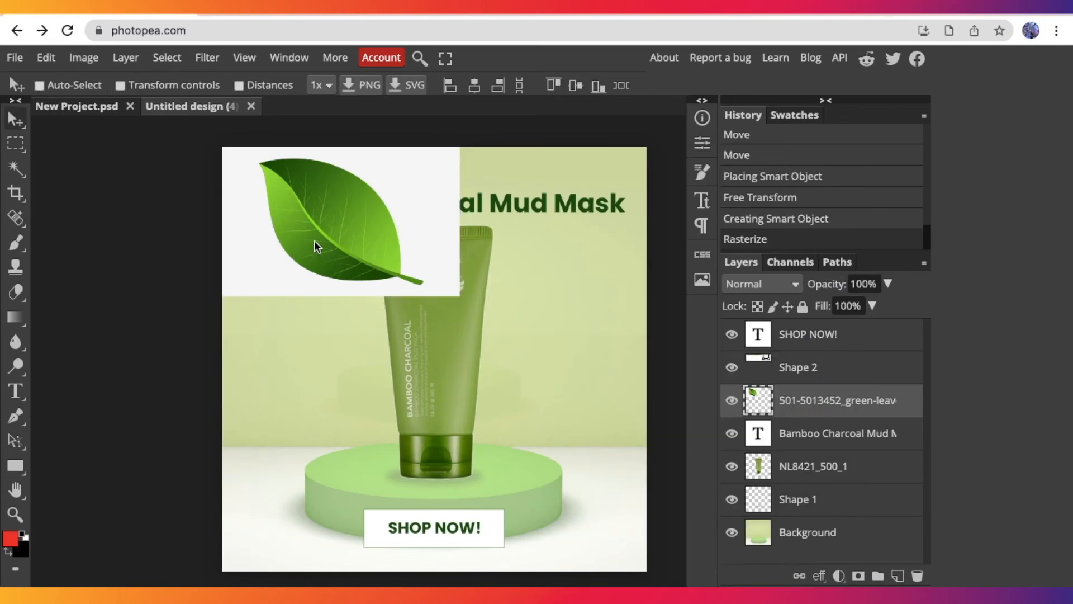
# - Remove the light background around the leaf with the Magic Wand and clear the selection
pyautogui.click(16, 168)
pyautogui.click(431, 193)
pyautogui.press('Delete')
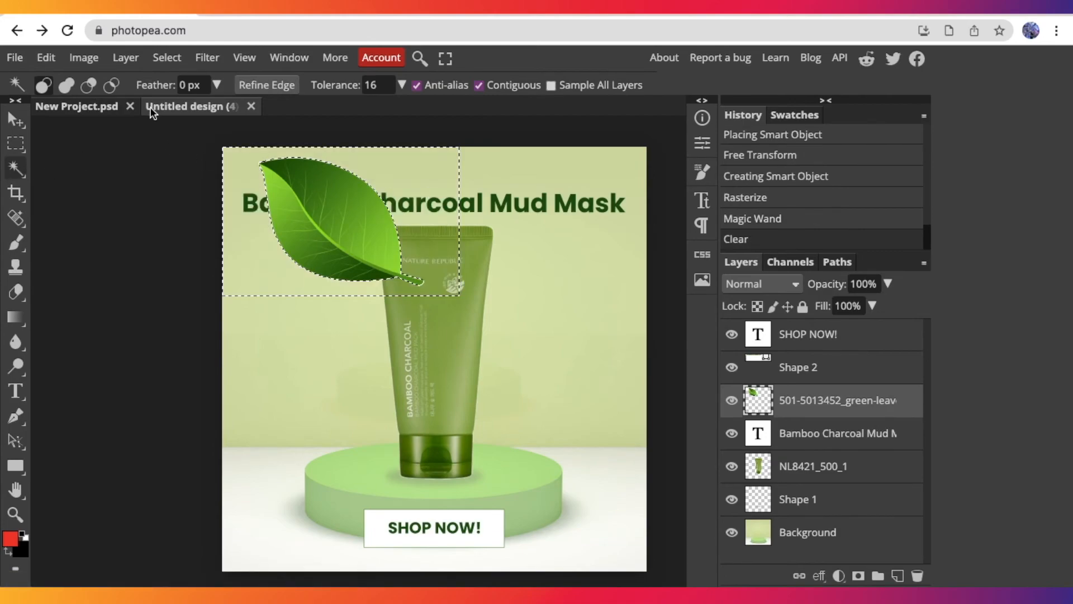
pyautogui.click(176, 65)
pyautogui.click(182, 92)
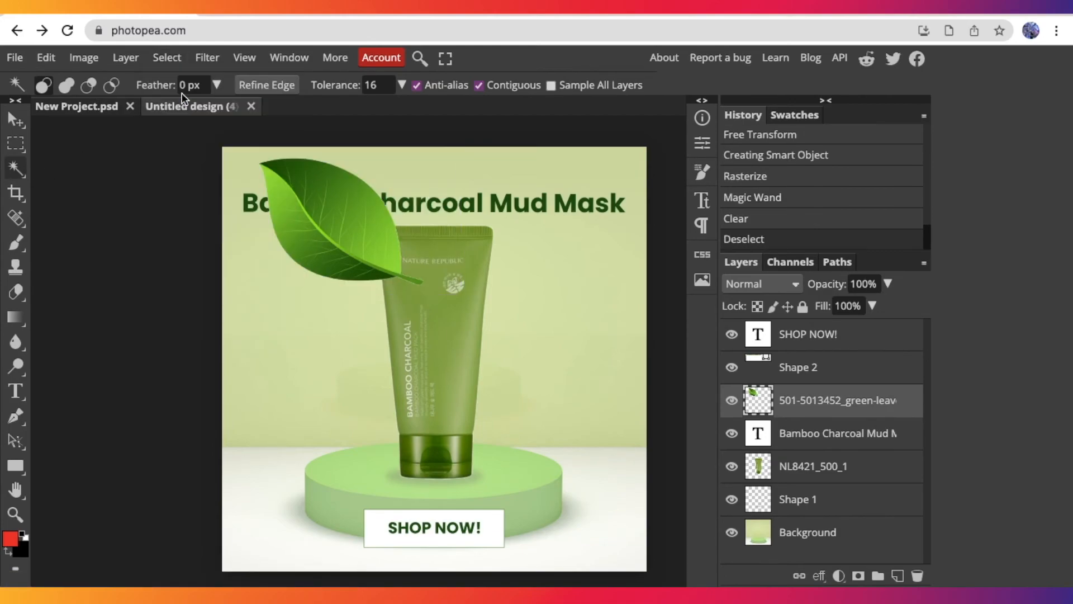
pyautogui.click(304, 219)
pyautogui.hotkey('ctrl', 'z')
# - Shrink the leaf to about 35%, rotate it about 20.7° and place it beside the podium's right edge
pyautogui.click(23, 119)
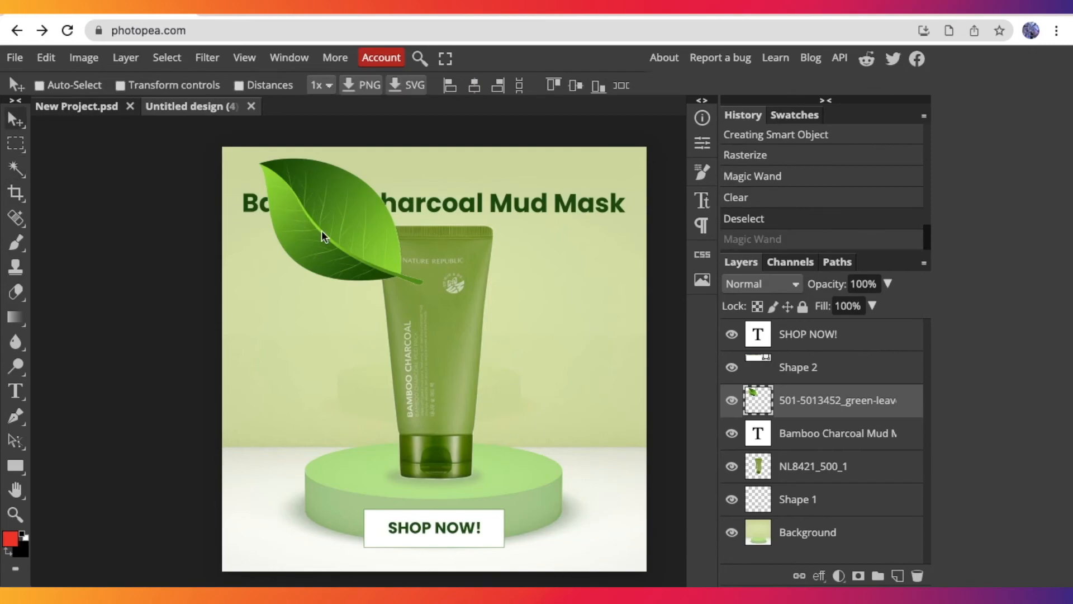
pyautogui.moveTo(335, 296); pyautogui.dragTo(260, 467)
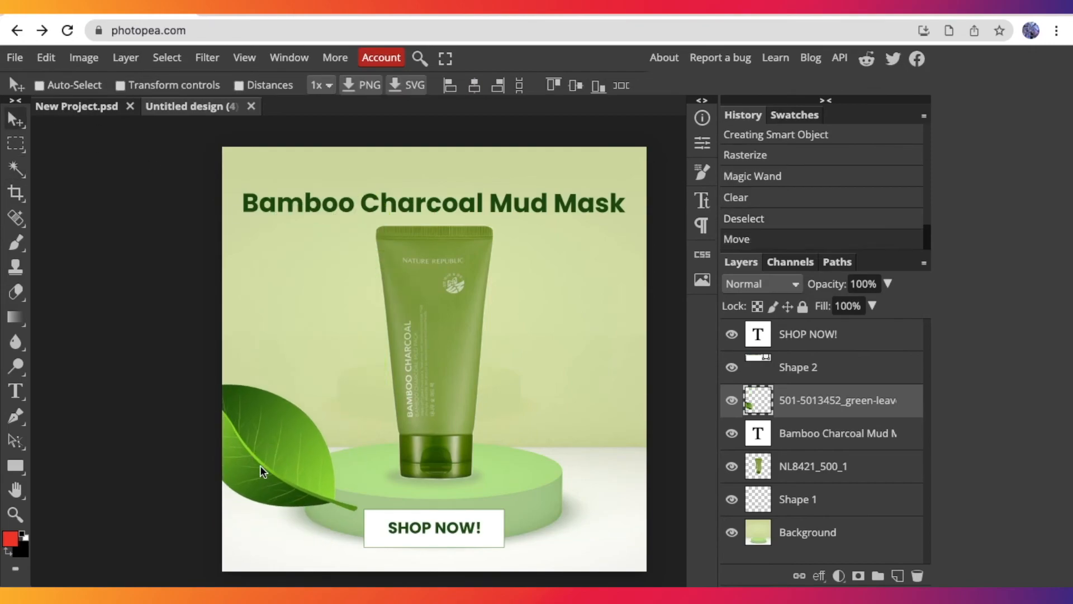
pyautogui.click(132, 87)
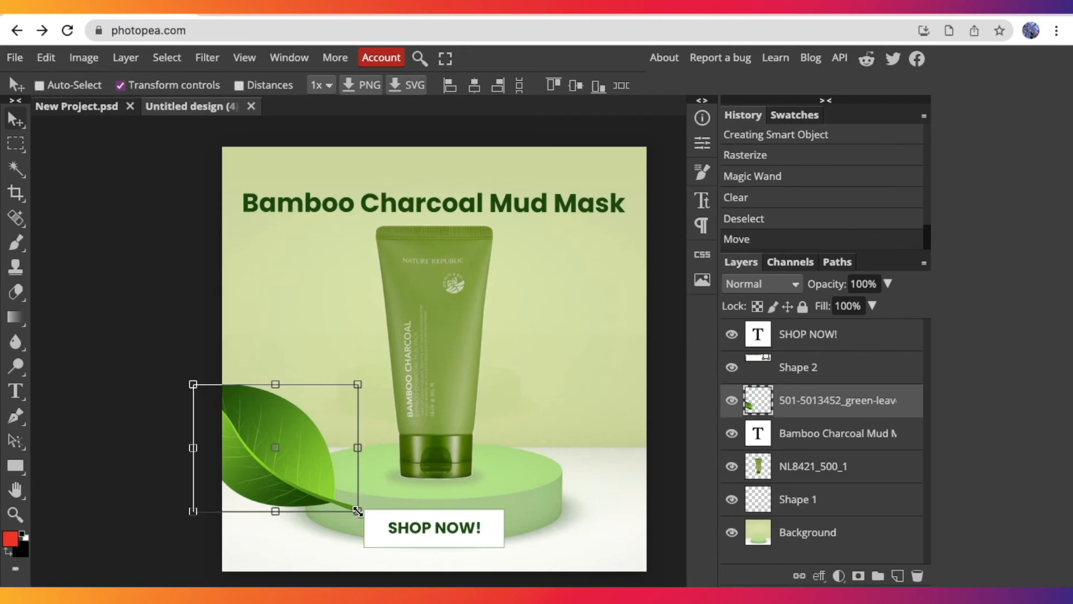
pyautogui.moveTo(359, 511); pyautogui.dragTo(670, 474)
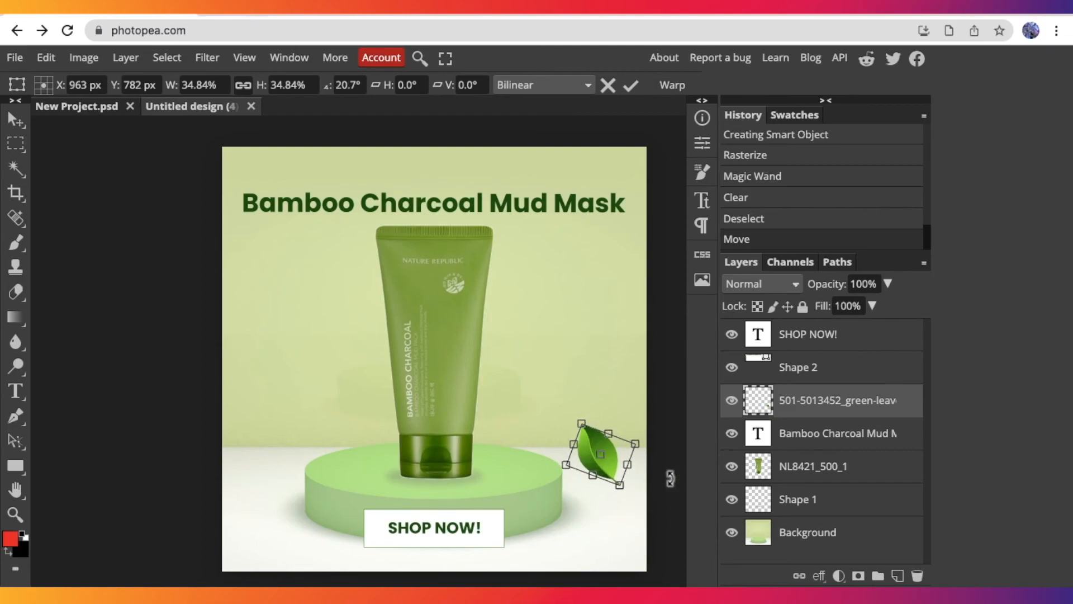
pyautogui.press('Return')
pyautogui.hotkey('ctrl', 'd')
pyautogui.hotkey('ctrl', 'a')
pyautogui.hotkey('ctrl', 'd')
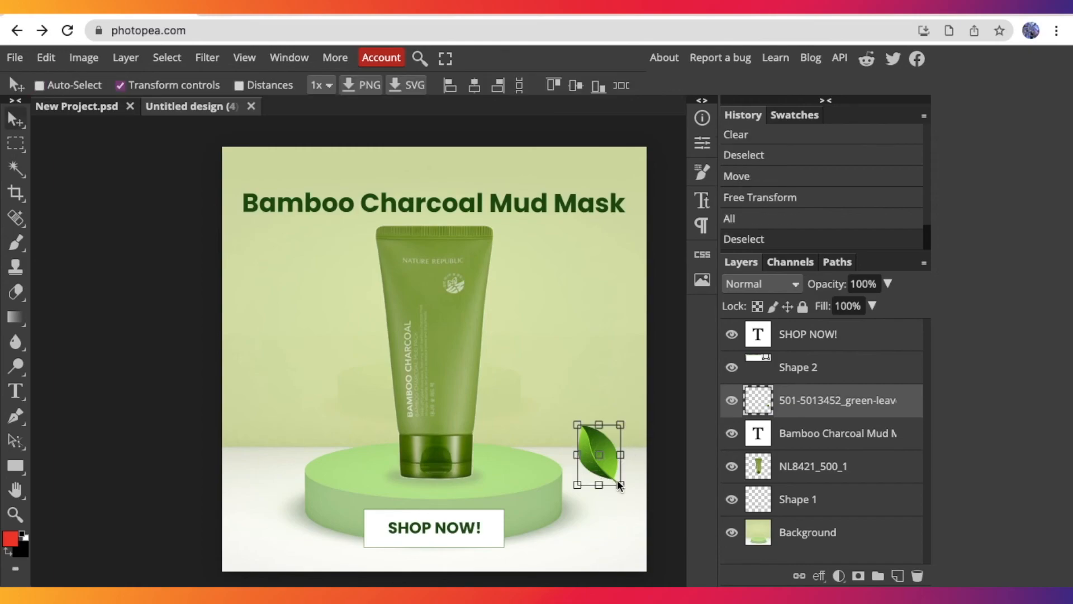
# - Scatter duplicated, rotated leaves around the tube and podium, placing one at the canvas's upper edge above the heading's first word
pyautogui.moveTo(621, 486); pyautogui.dragTo(614, 471)
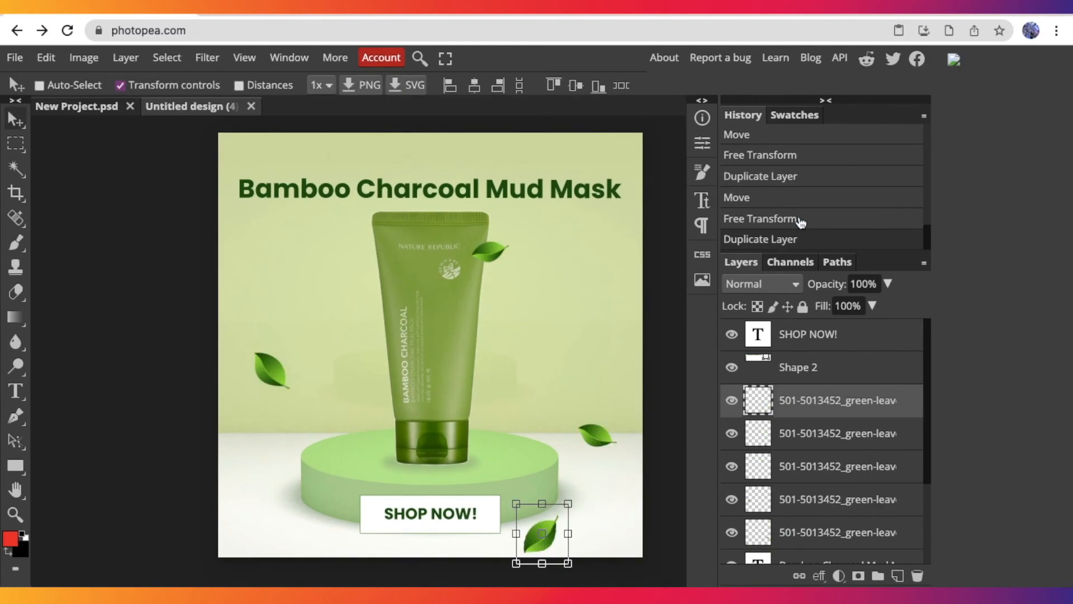
pyautogui.moveTo(539, 515); pyautogui.dragTo(307, 118)
pyautogui.hotkey('ctrl', 't')
pyautogui.moveTo(340, 155); pyautogui.dragTo(298, 160)
pyautogui.click(15, 119)
# - Turn off the transform controls, select the SHOP NOW! text layer and review the layer stack
pyautogui.click(799, 368)
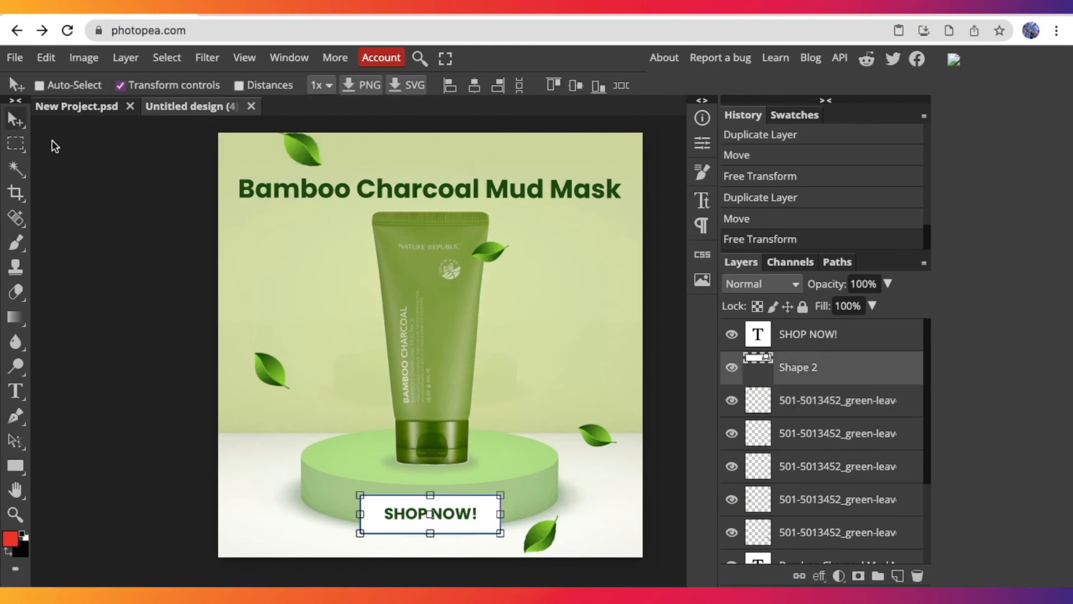
pyautogui.click(120, 86)
pyautogui.click(808, 335)
pyautogui.hscroll(1, 642, 235)
pyautogui.hscroll(-1, 642, 241)
pyautogui.scroll(1, 651, 239)
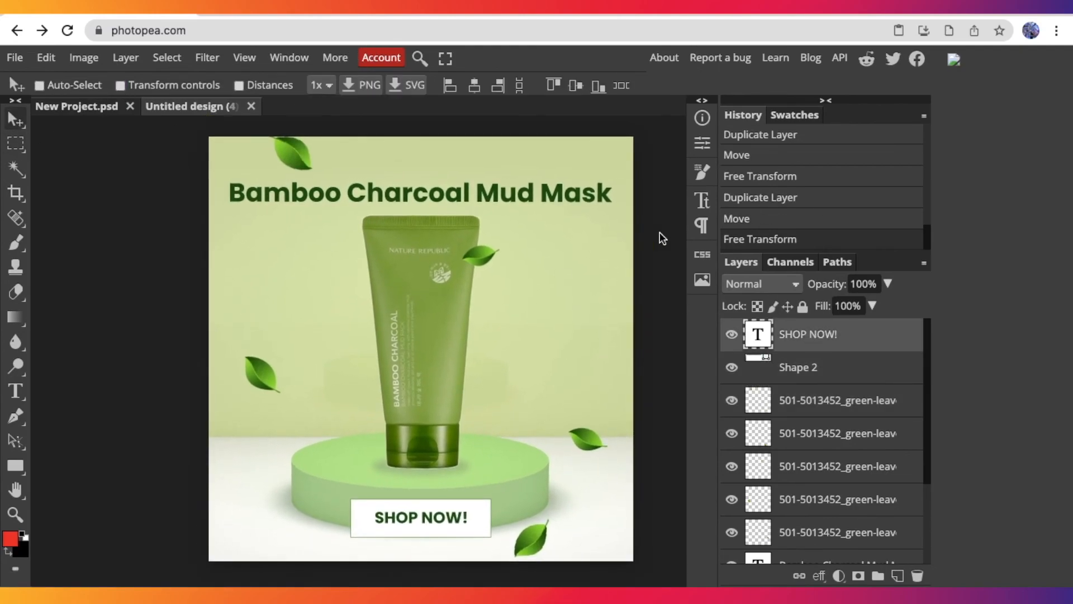
pyautogui.scroll(-3, 800, 370)
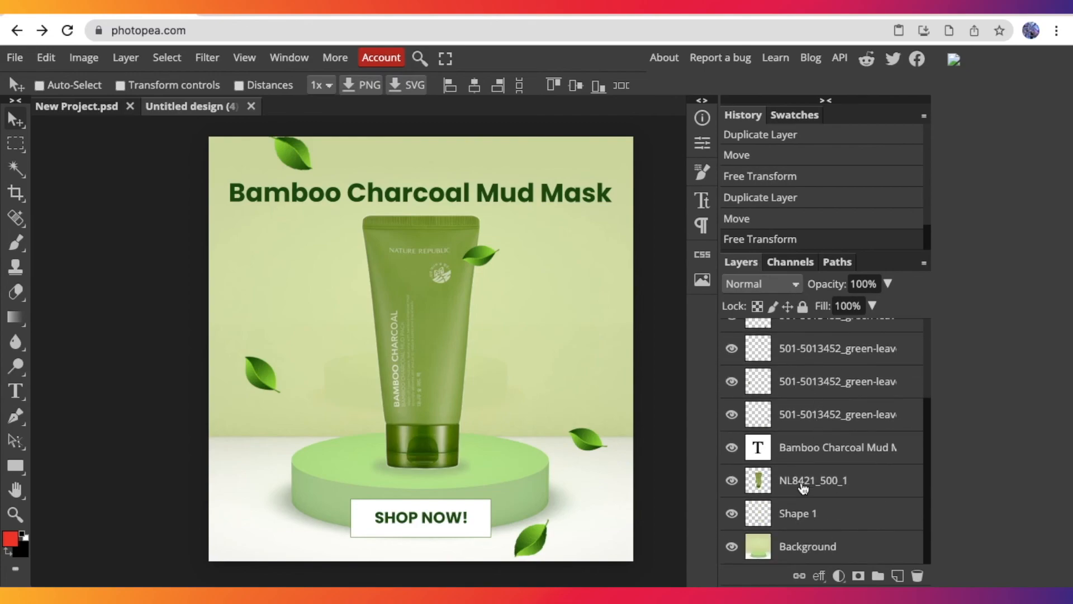
pyautogui.scroll(3, 804, 489)
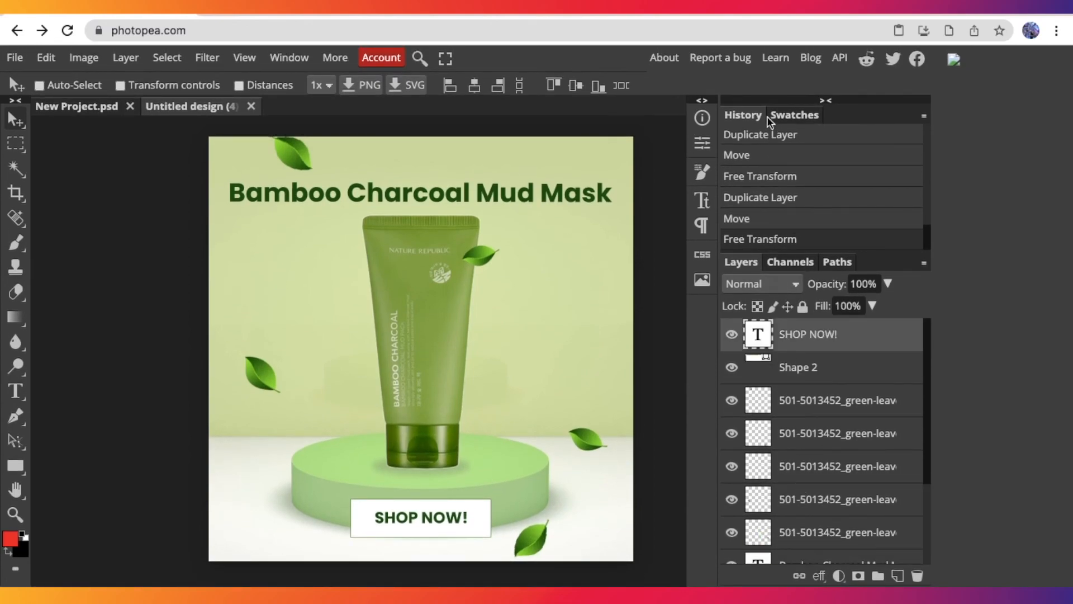
# - Open the PNG export settings for the design and check the whole composition in the preview
pyautogui.click(15, 58)
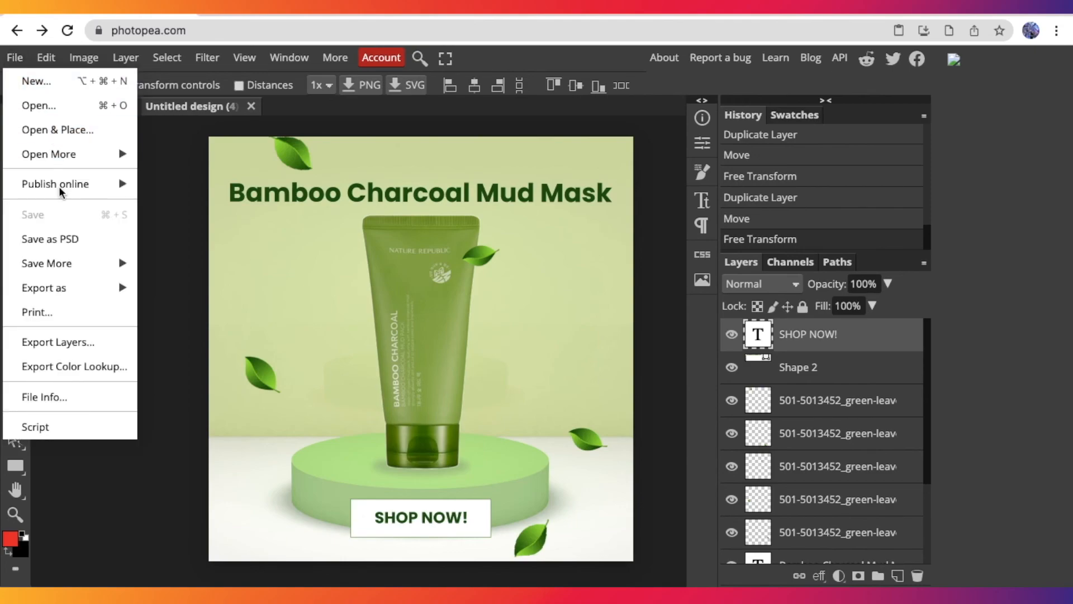
pyautogui.moveTo(63, 192)
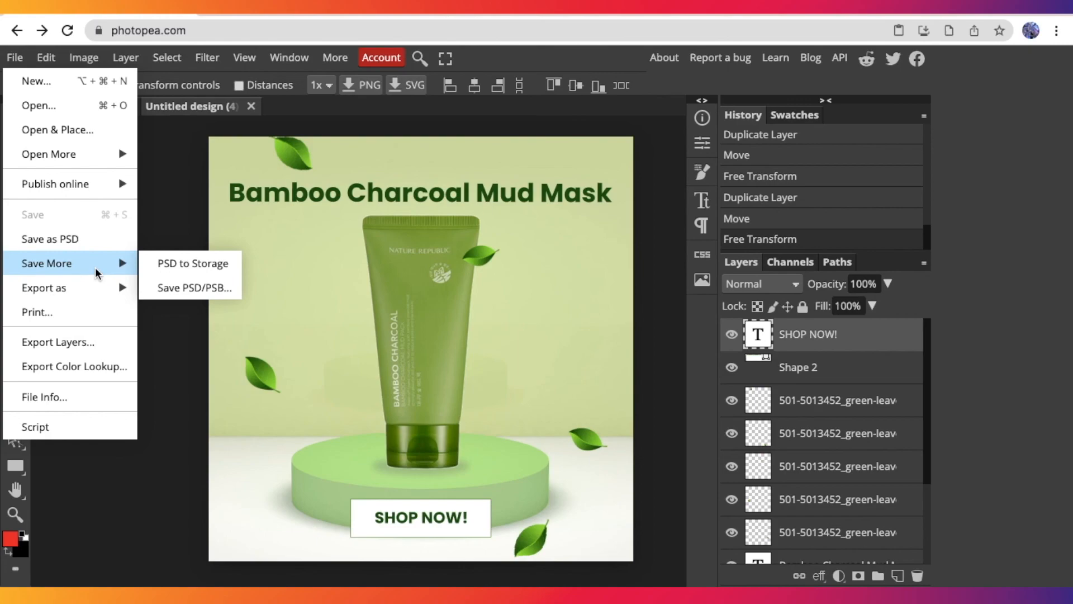
pyautogui.moveTo(95, 302)
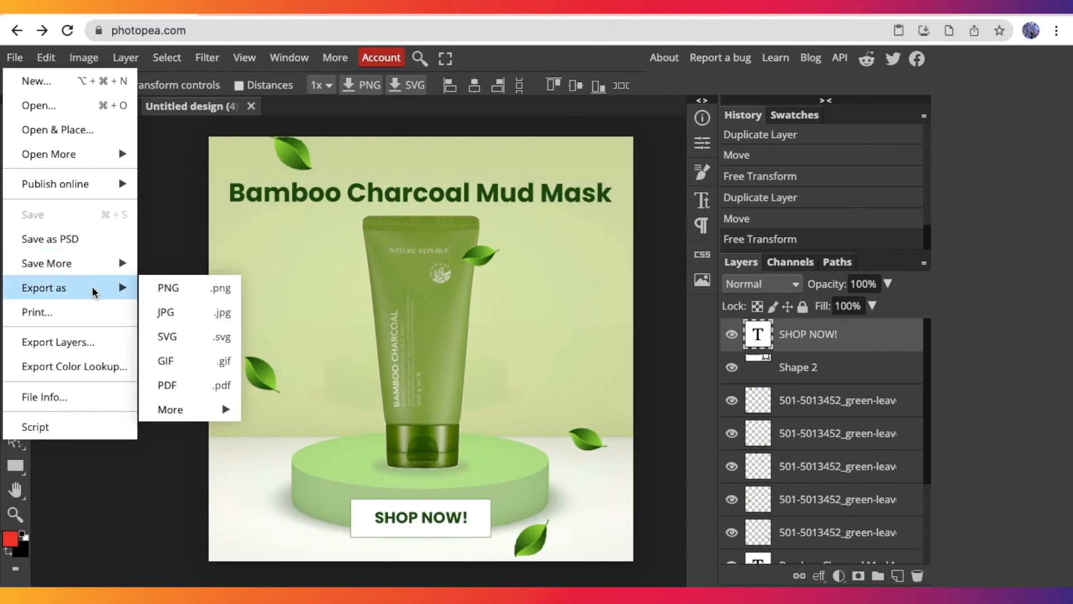
pyautogui.click(187, 288)
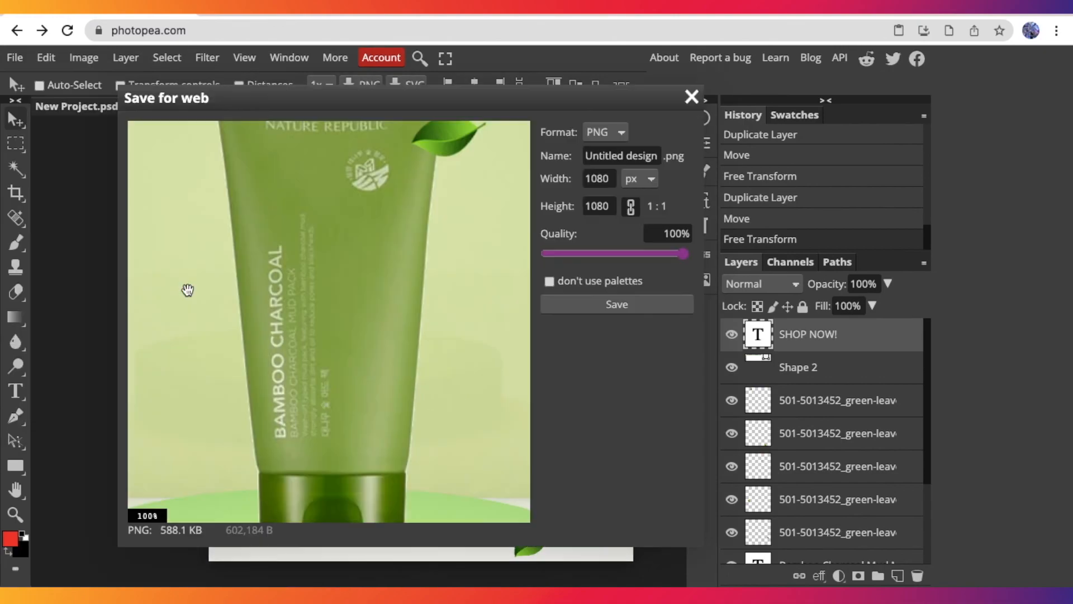
pyautogui.click(378, 284)
pyautogui.scroll(-2, 379, 285)
pyautogui.scroll(2, 378, 285)
pyautogui.scroll(-1, 378, 284)
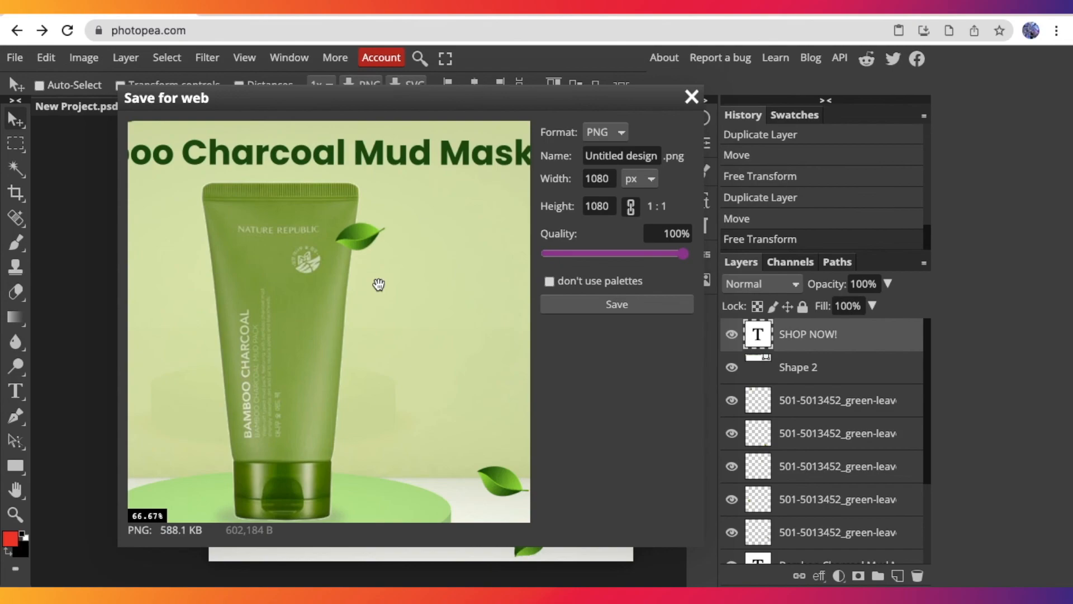
pyautogui.scroll(-2, 379, 284)
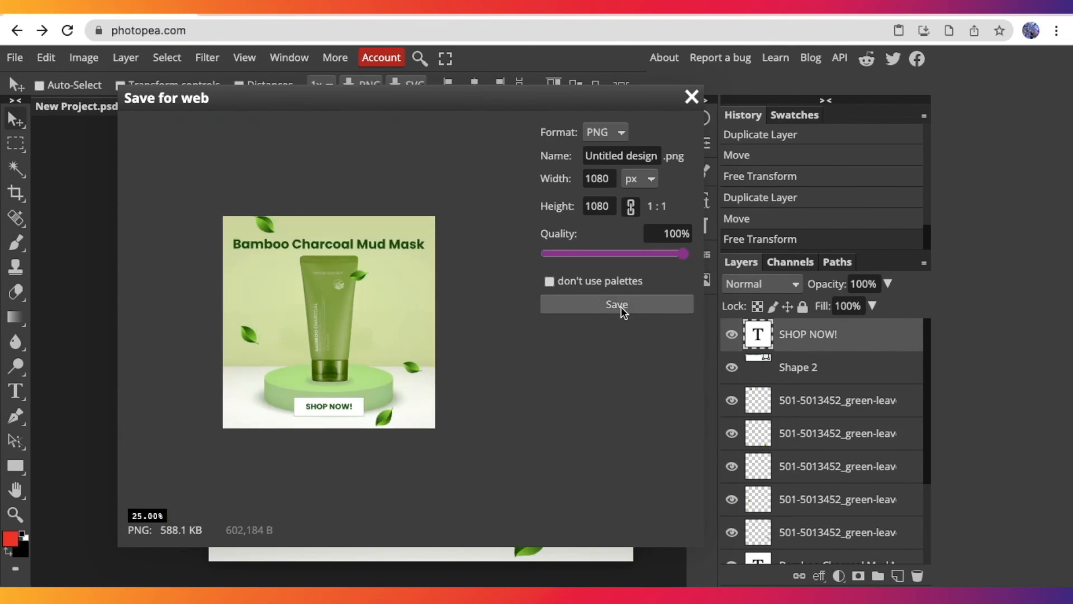
# - Name the PNG export "DESIGN 1", save it at 1080 × 1080 px and open the exported image
pyautogui.click(641, 157)
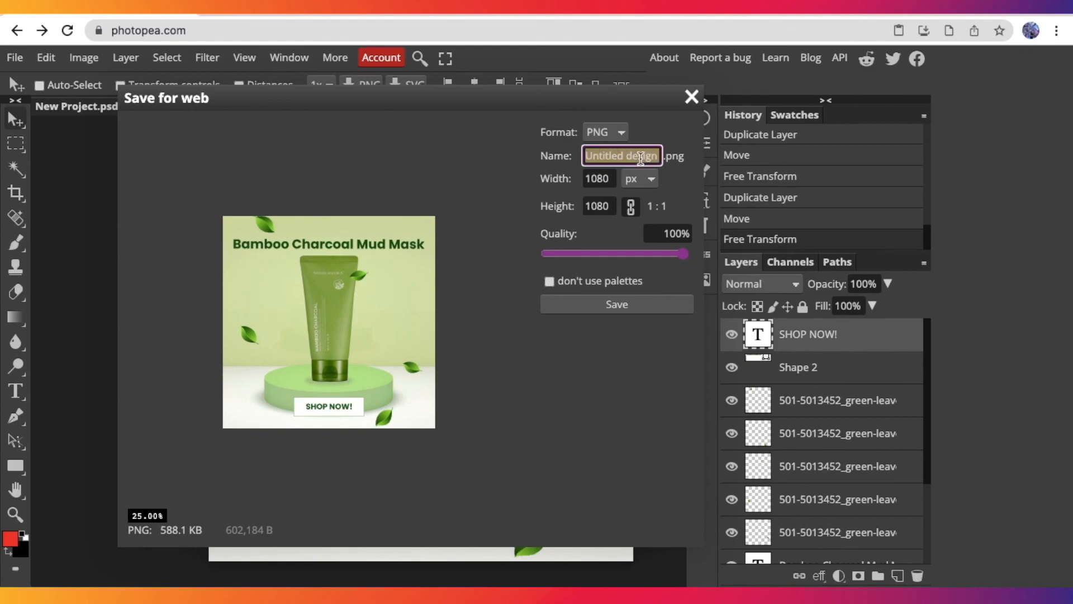
pyautogui.write('dESIGN 1')
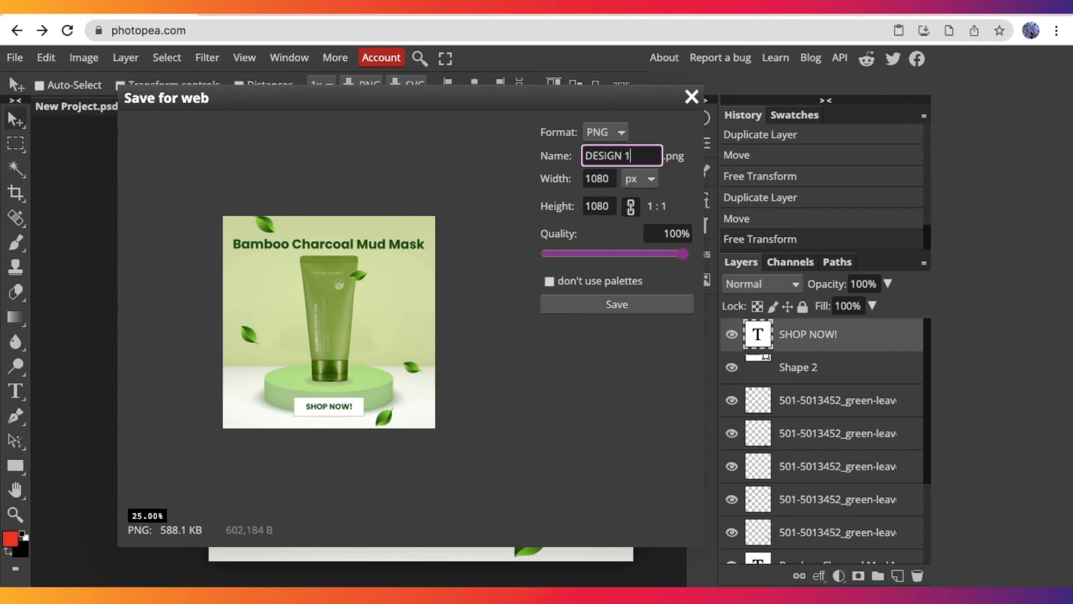
pyautogui.click(634, 305)
pyautogui.click(89, 560)
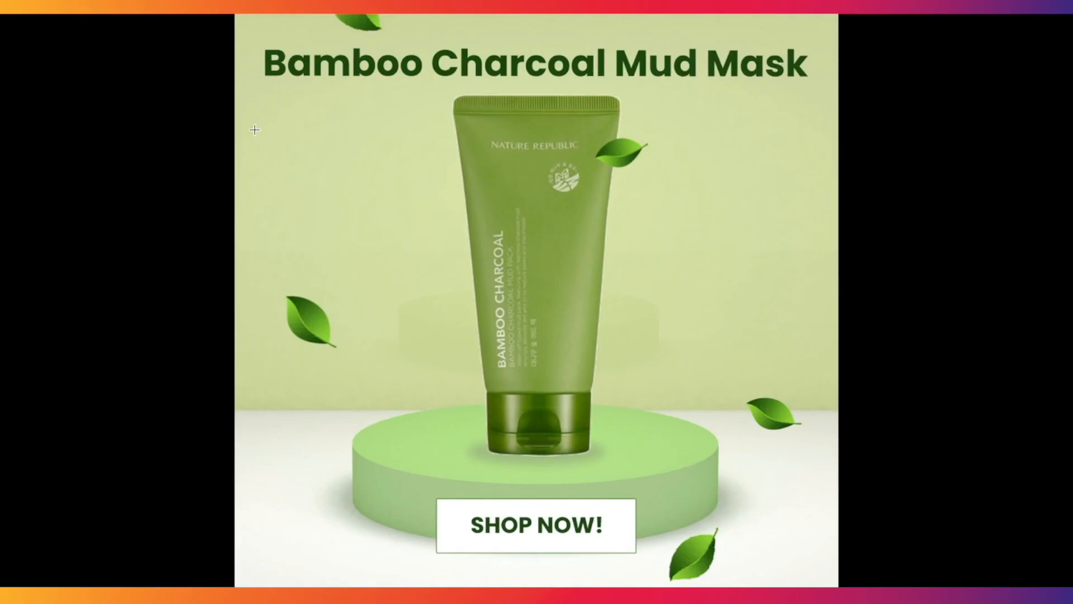